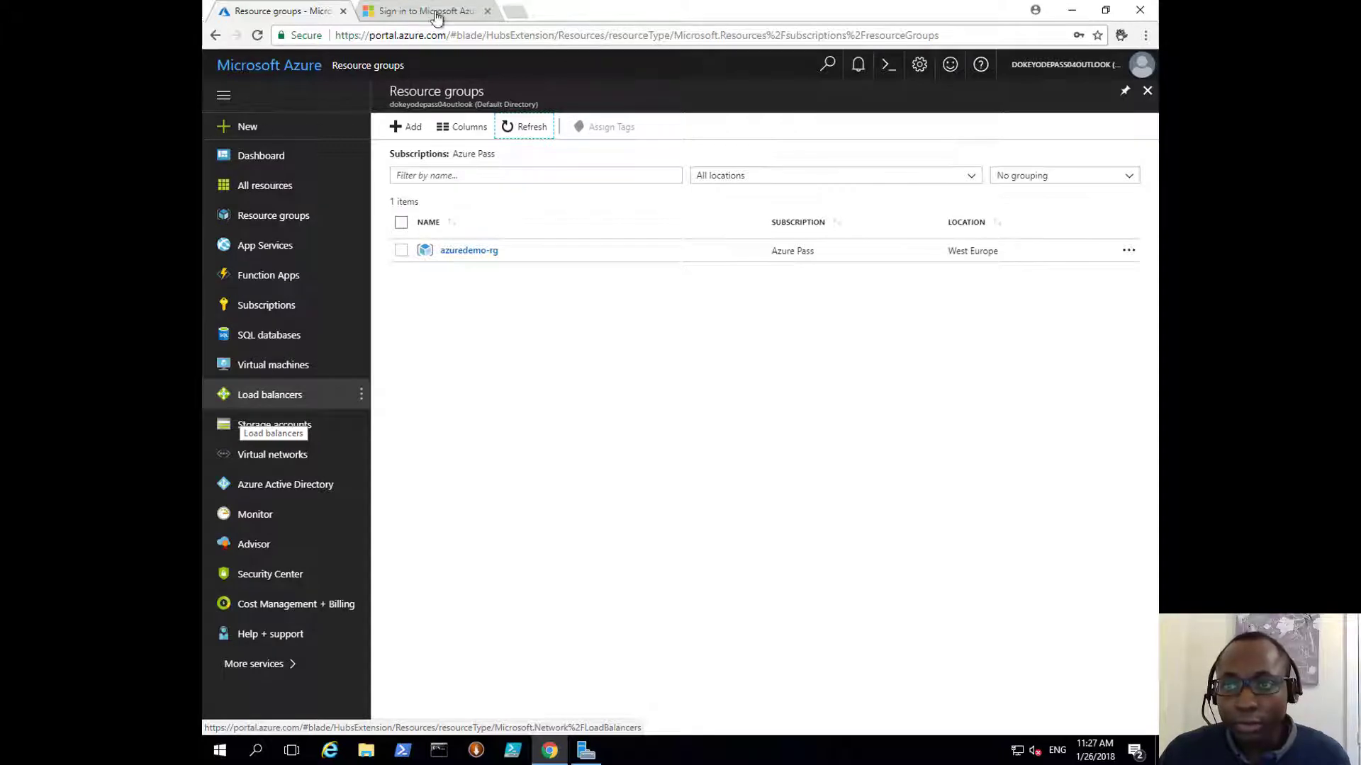
Step: Search Google for '20533 github' and open the MicrosoftLearning 20533 repository
left_click(523, 14)
type("20533")
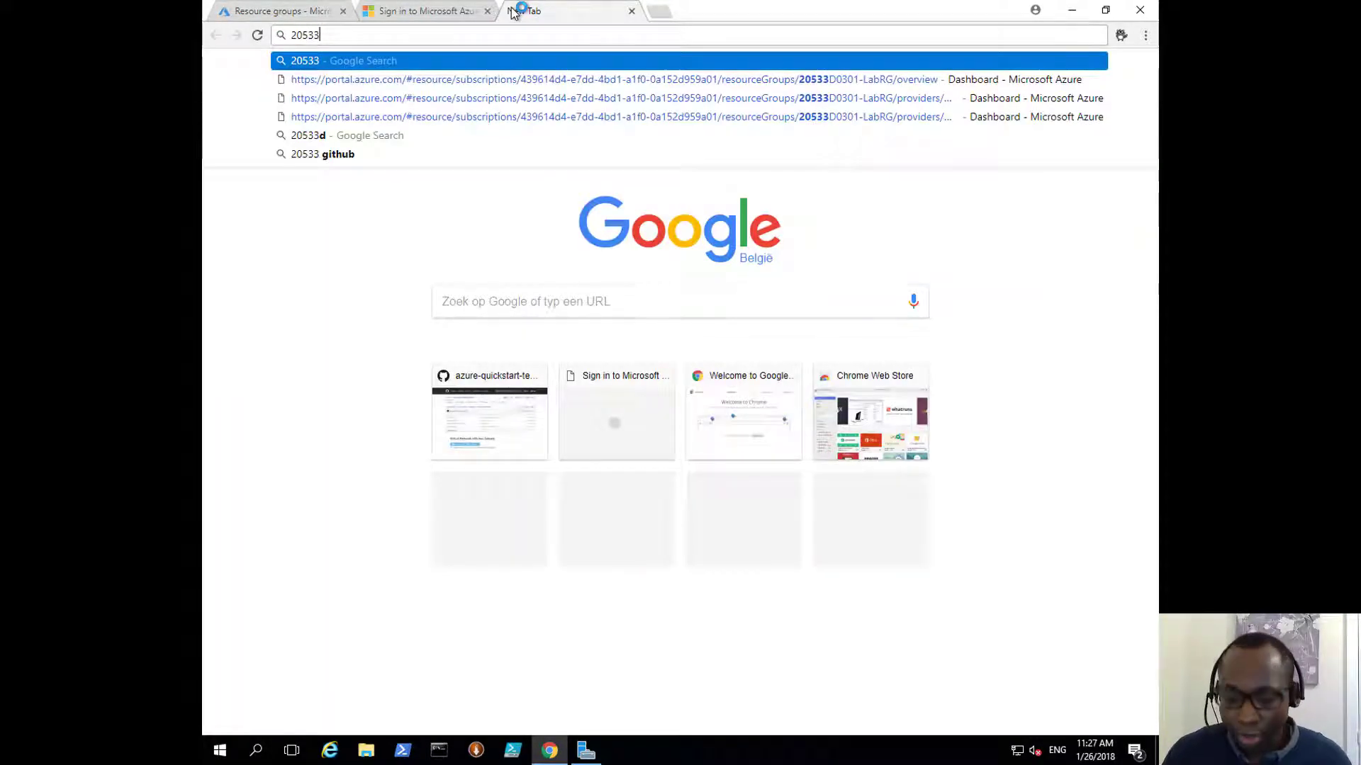
type(" git")
key("Down")
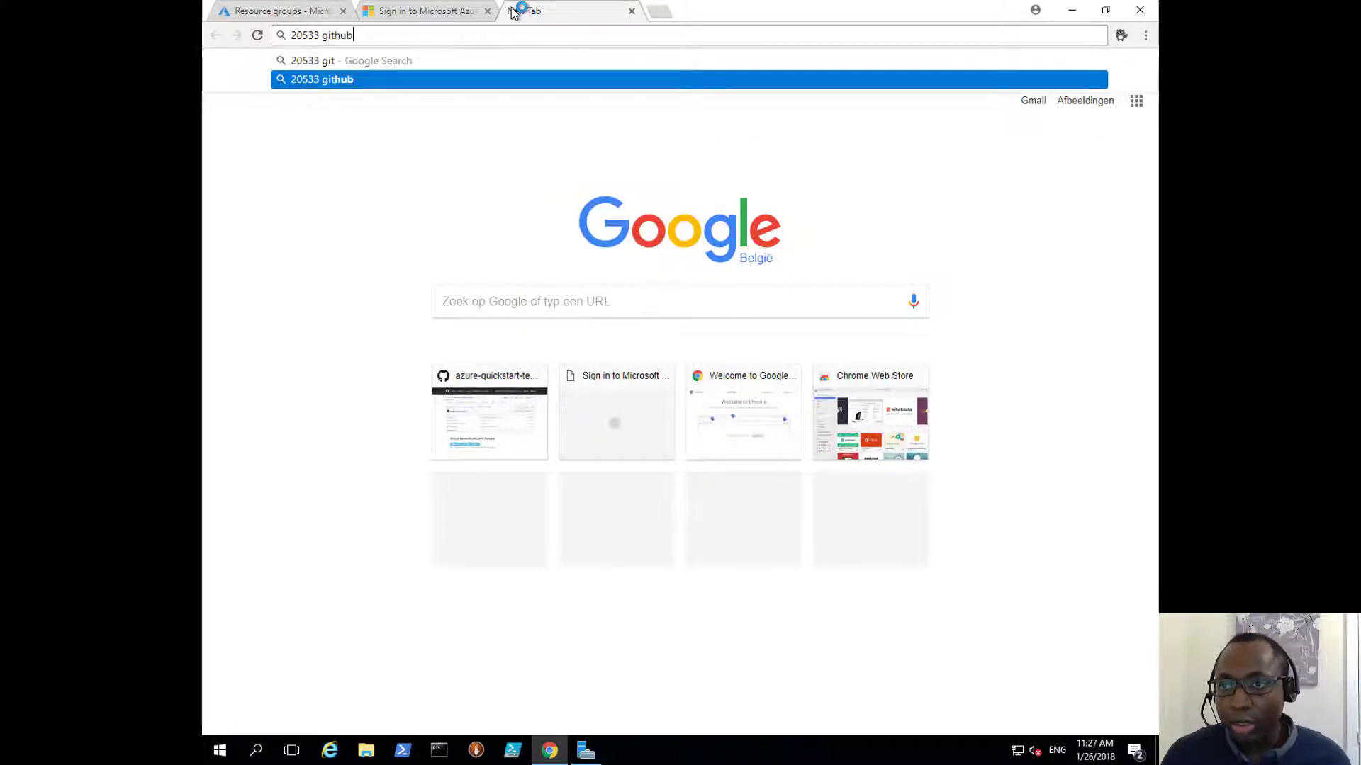
key("Return")
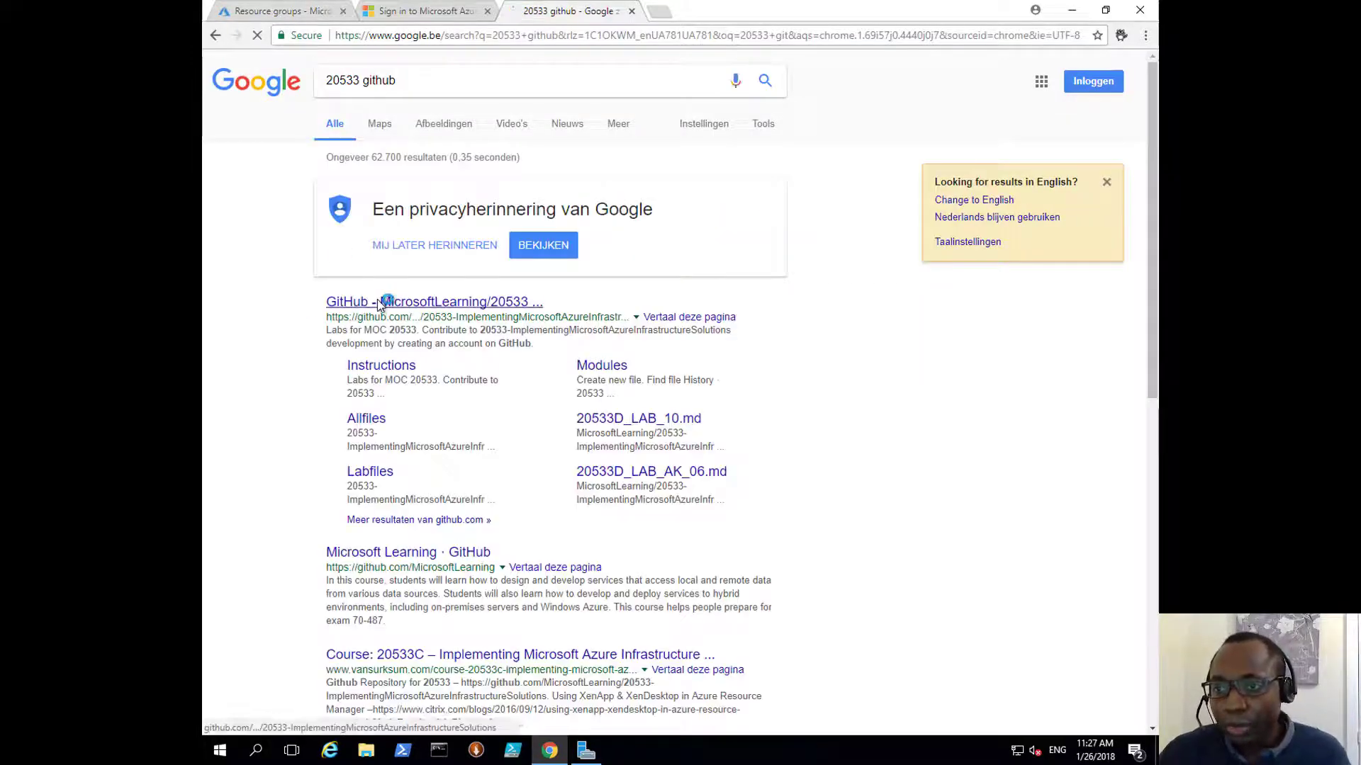
left_click(378, 300)
Step: Reset the page zoom to 100% and open the repository's Instructions folder
scroll(517, 552, "down", 2)
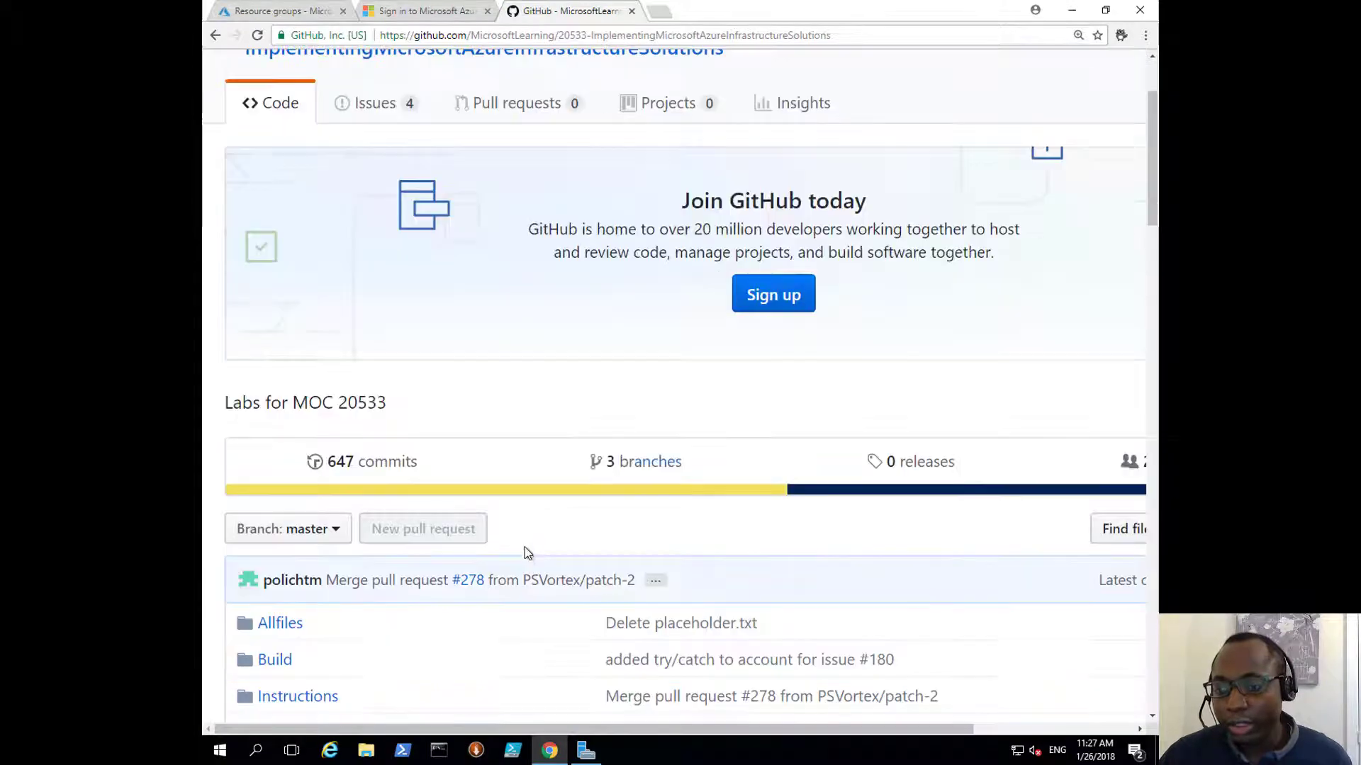
left_click(1078, 34)
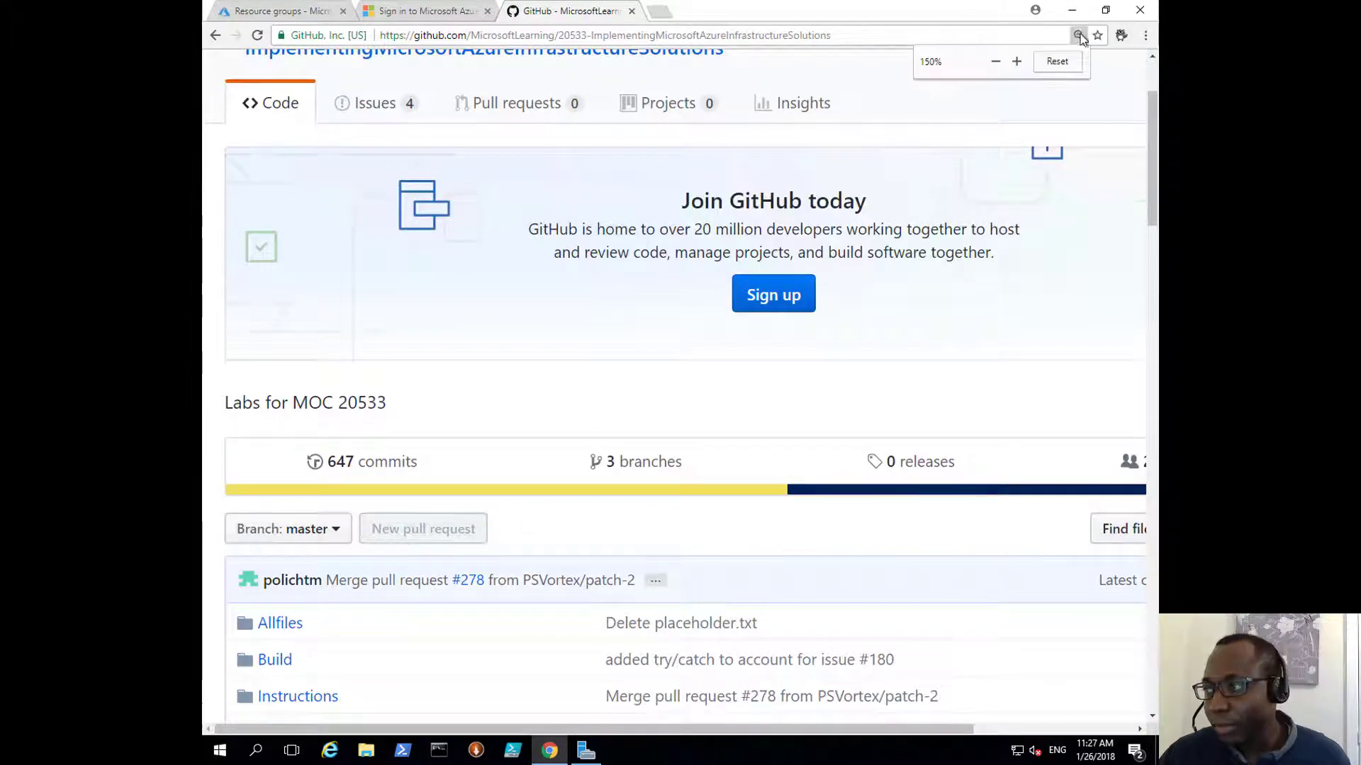
left_click(1041, 66)
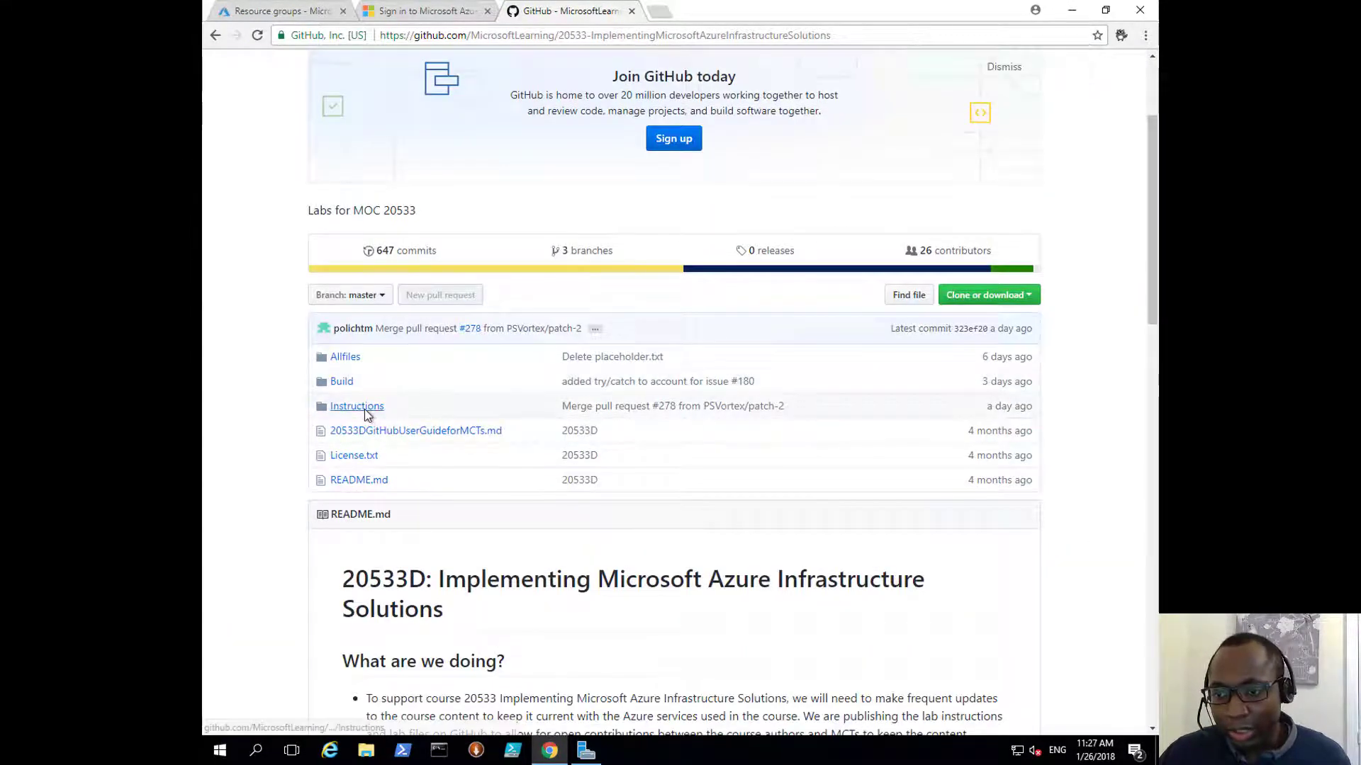
left_click(365, 409)
scroll(454, 382, "down", 3)
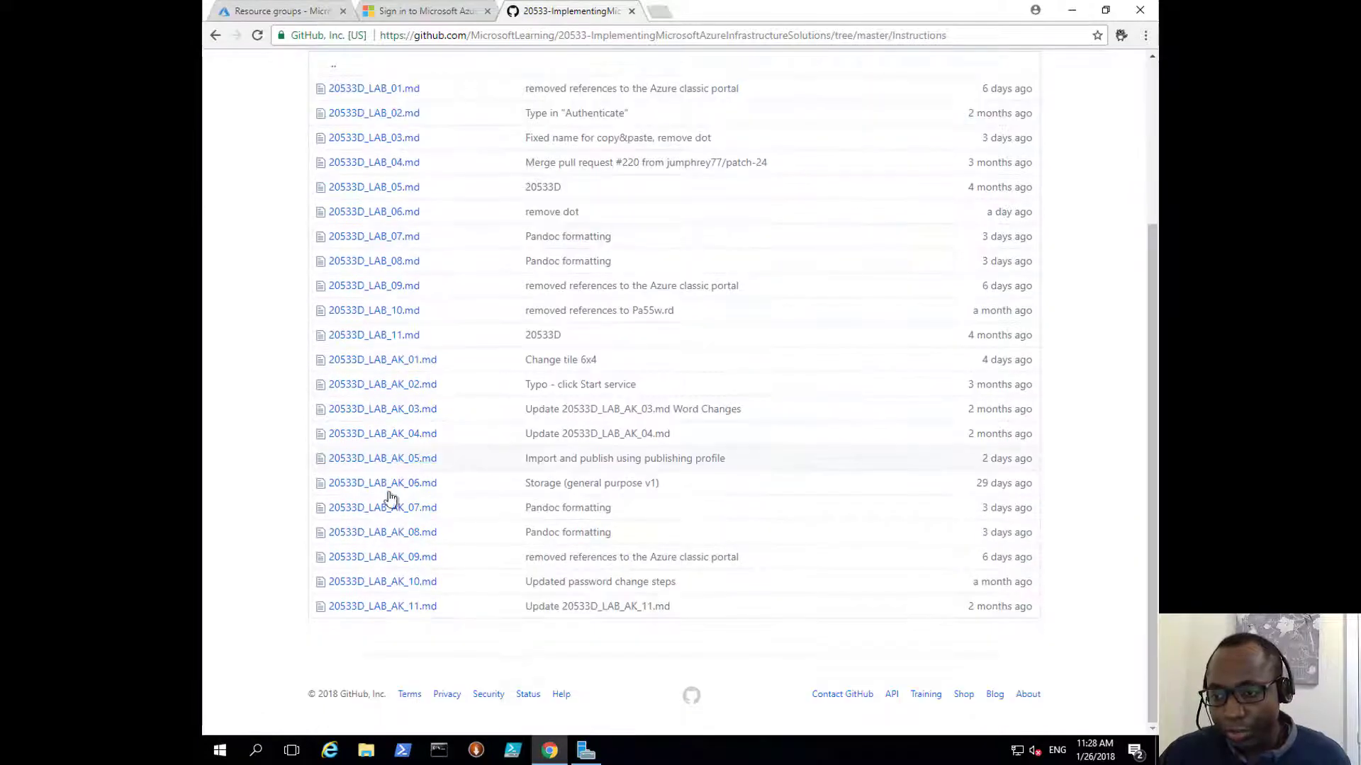
Step: Open 20533D_LAB_AK_04.md and scroll down to Task 2: Implement an Azure Load Balancer
left_click(412, 440)
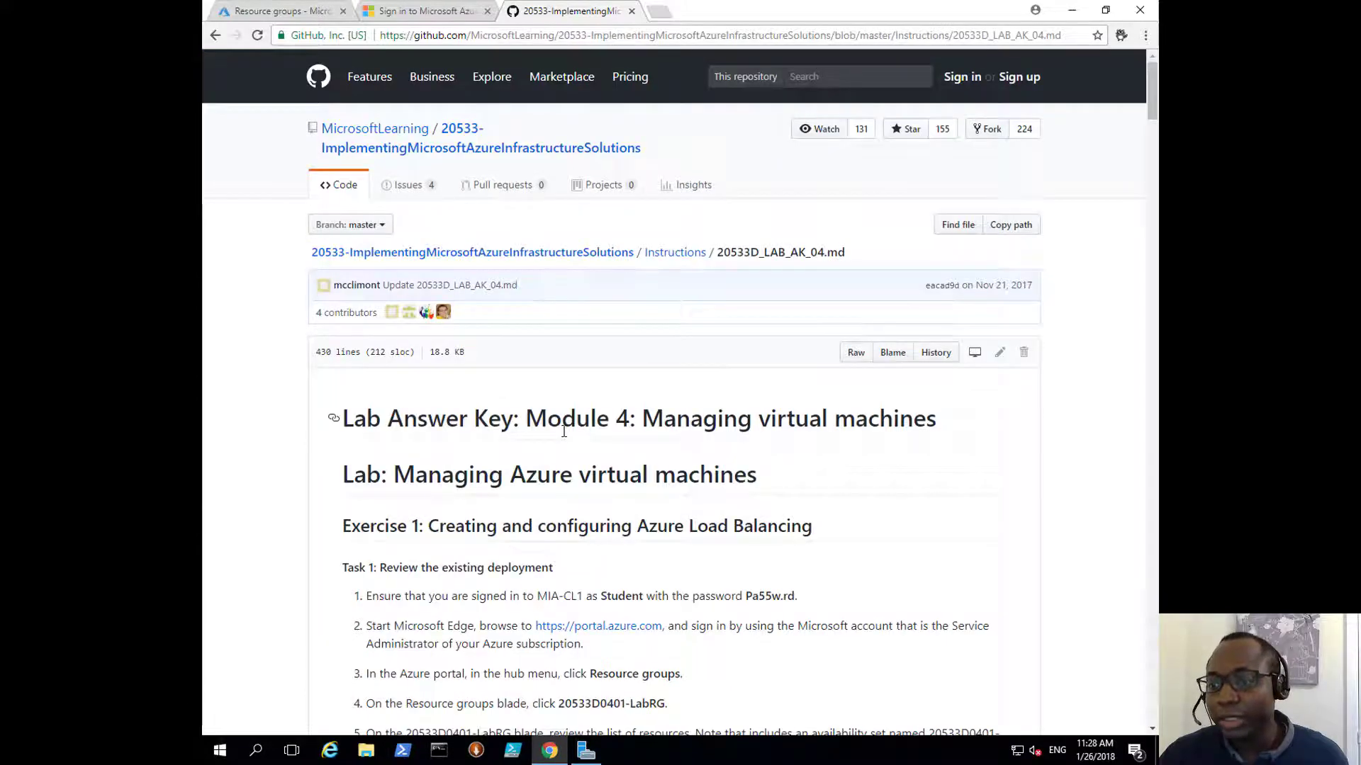
scroll(564, 431, "down", 3)
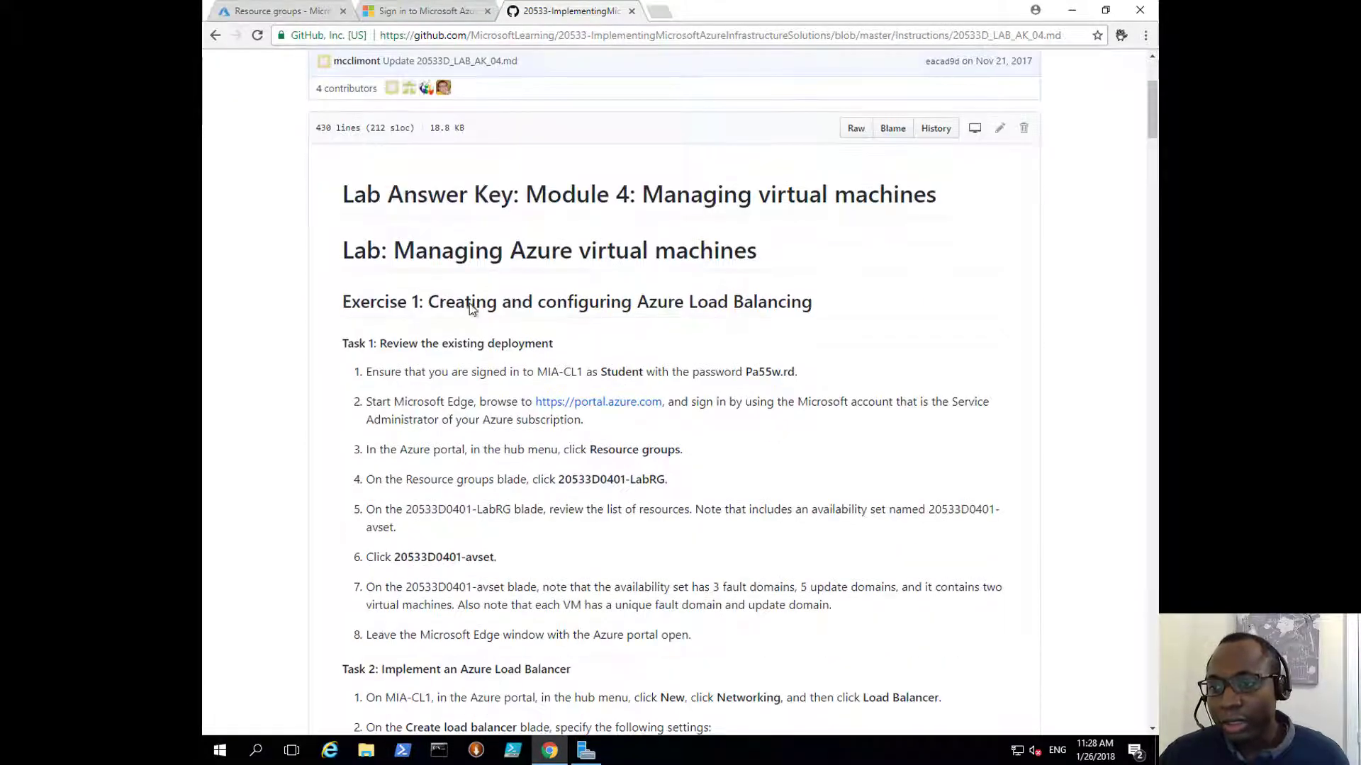
scroll(577, 293, "down", 1)
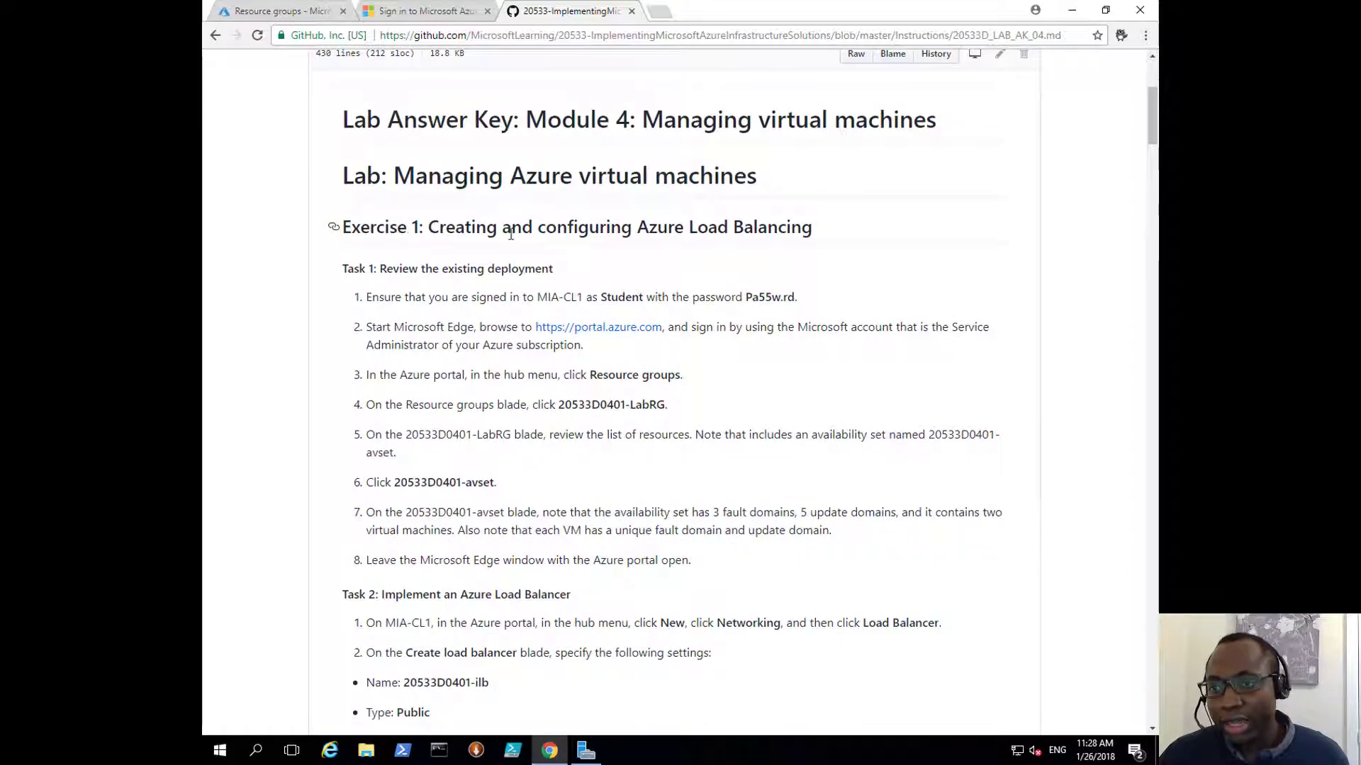
scroll(514, 241, "down", 4)
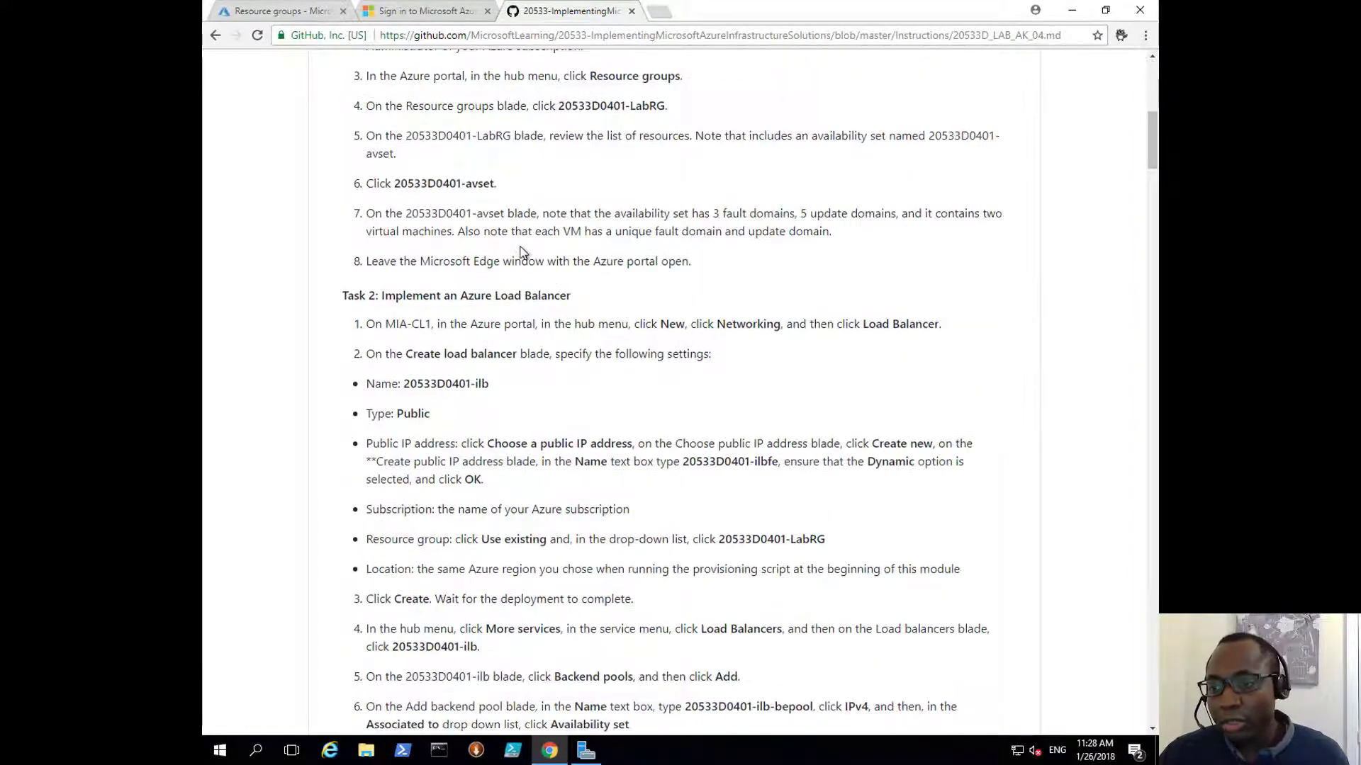
scroll(520, 252, "down", 4)
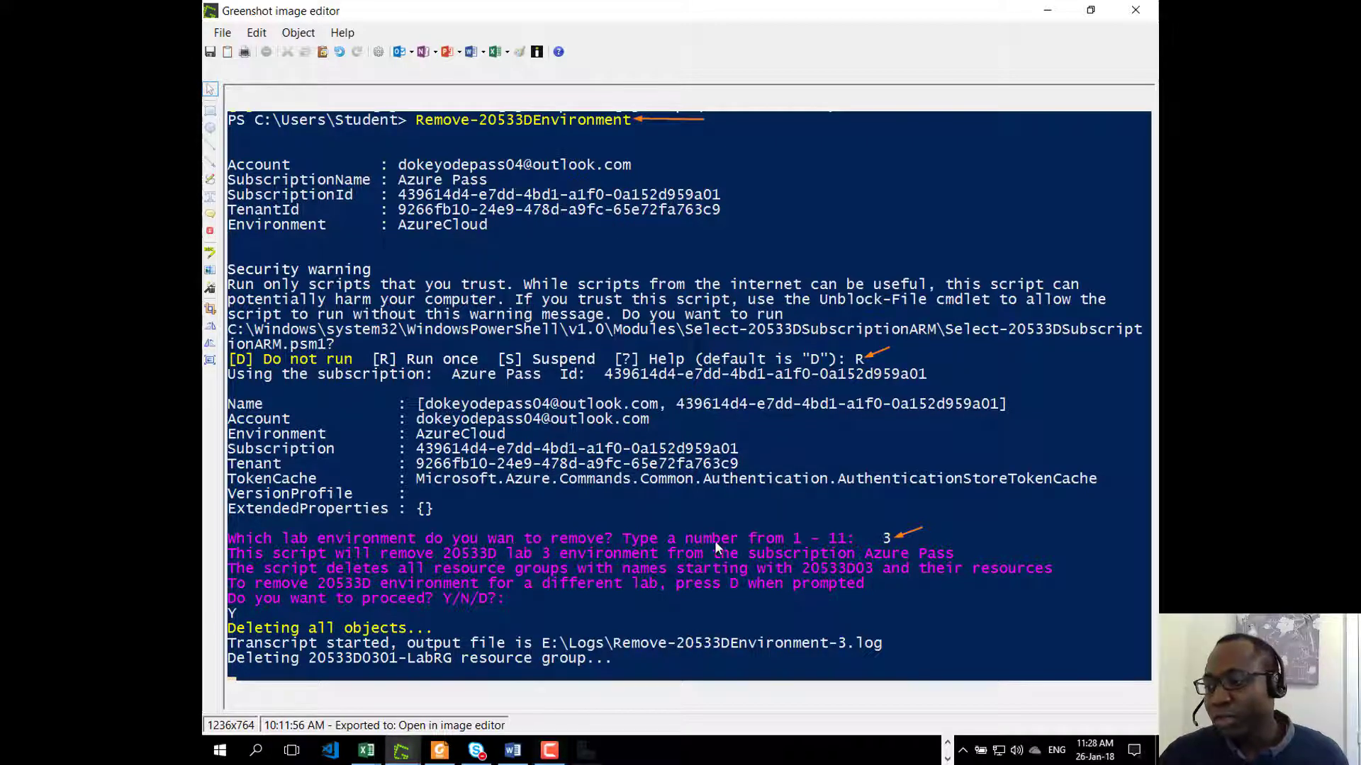
Step: Move the orange arrow annotation beside the answer 3, then close the Greenshot editor
left_click(903, 542)
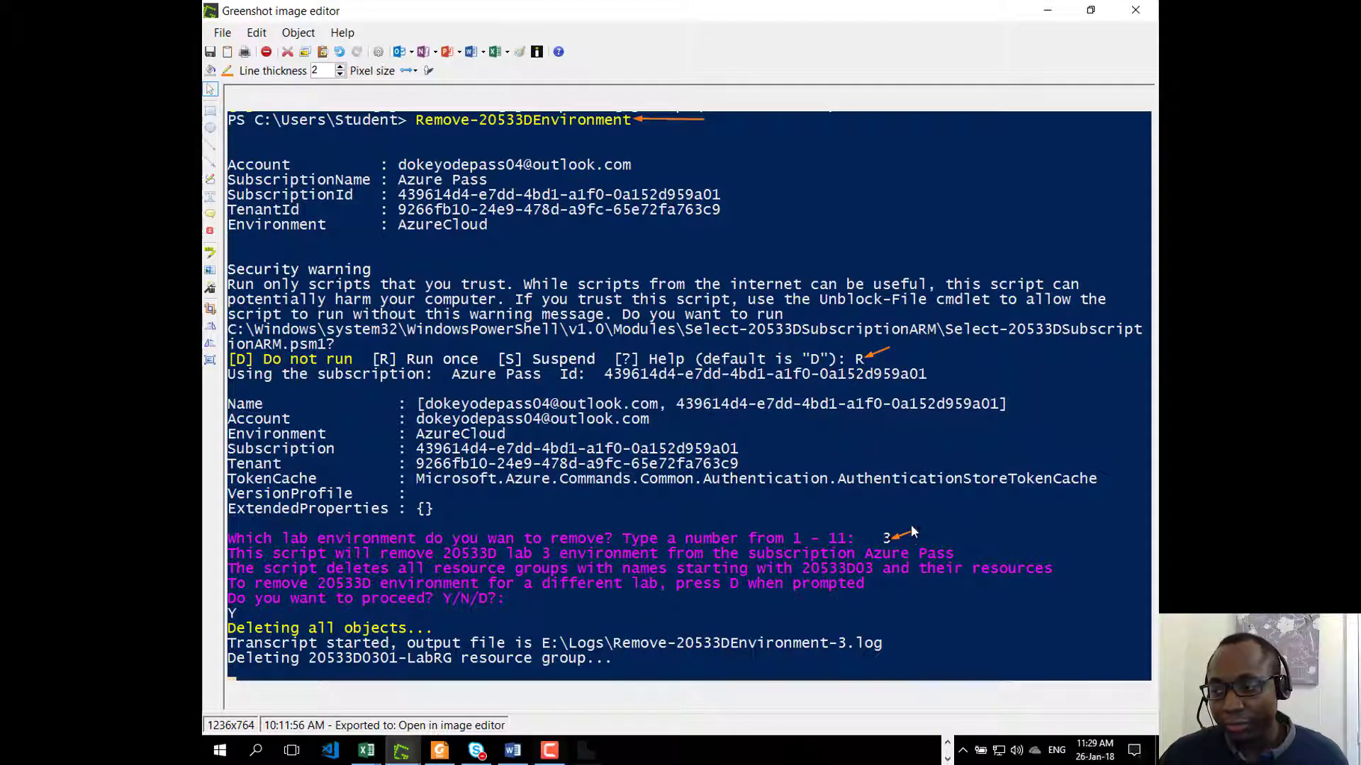
mouse_move(903, 535)
left_mouse_down()
mouse_move(381, 611)
mouse_move(275, 612)
mouse_move(925, 489)
mouse_move(944, 513)
left_mouse_up()
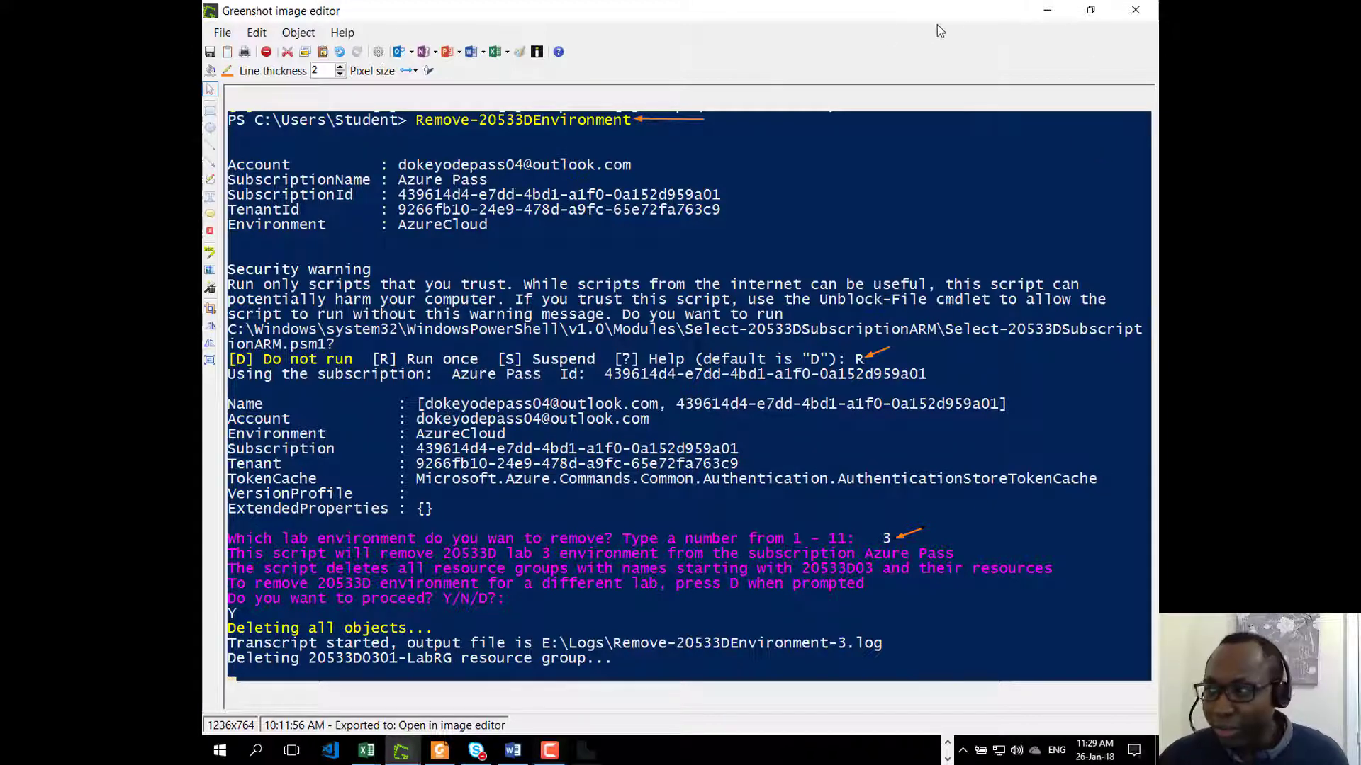
left_click(1038, 11)
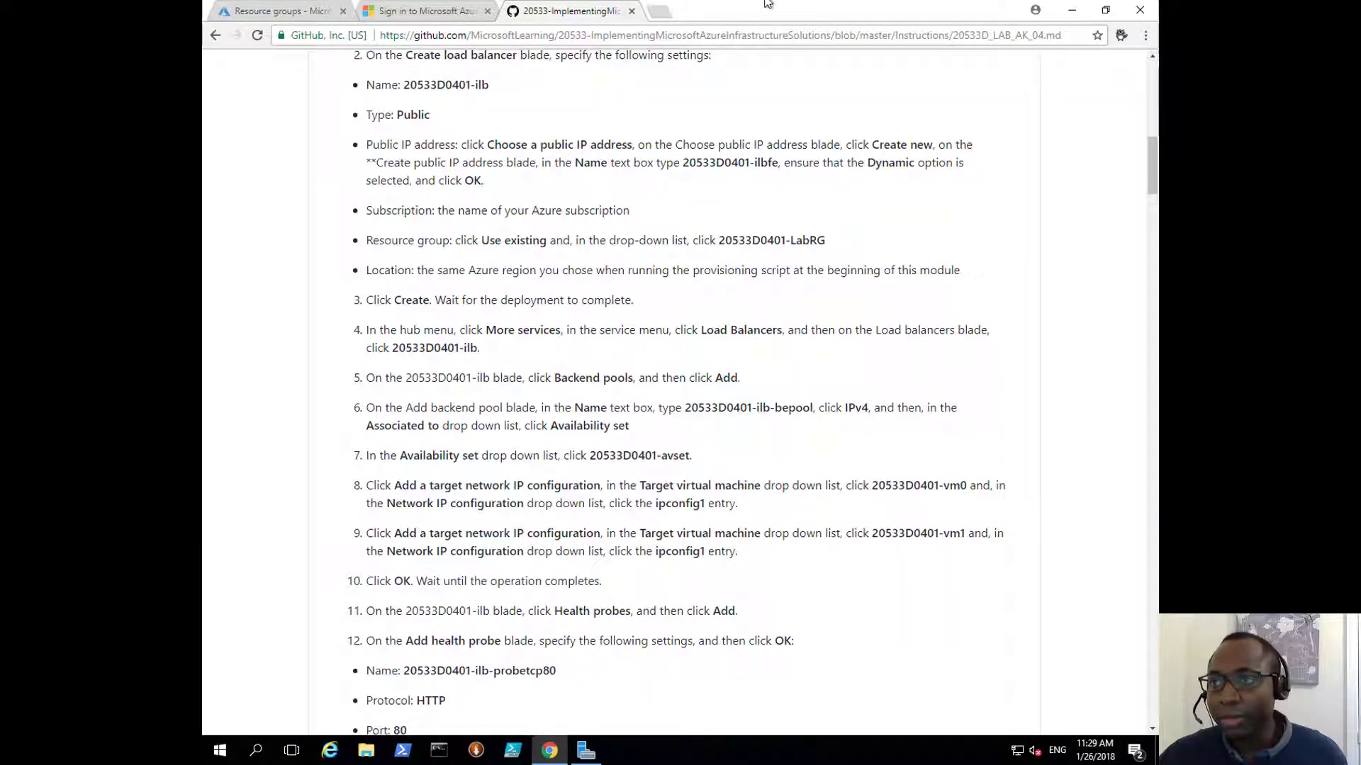
Step: Launch Windows PowerShell as Administrator from its taskbar icon
mouse_move(757, 7)
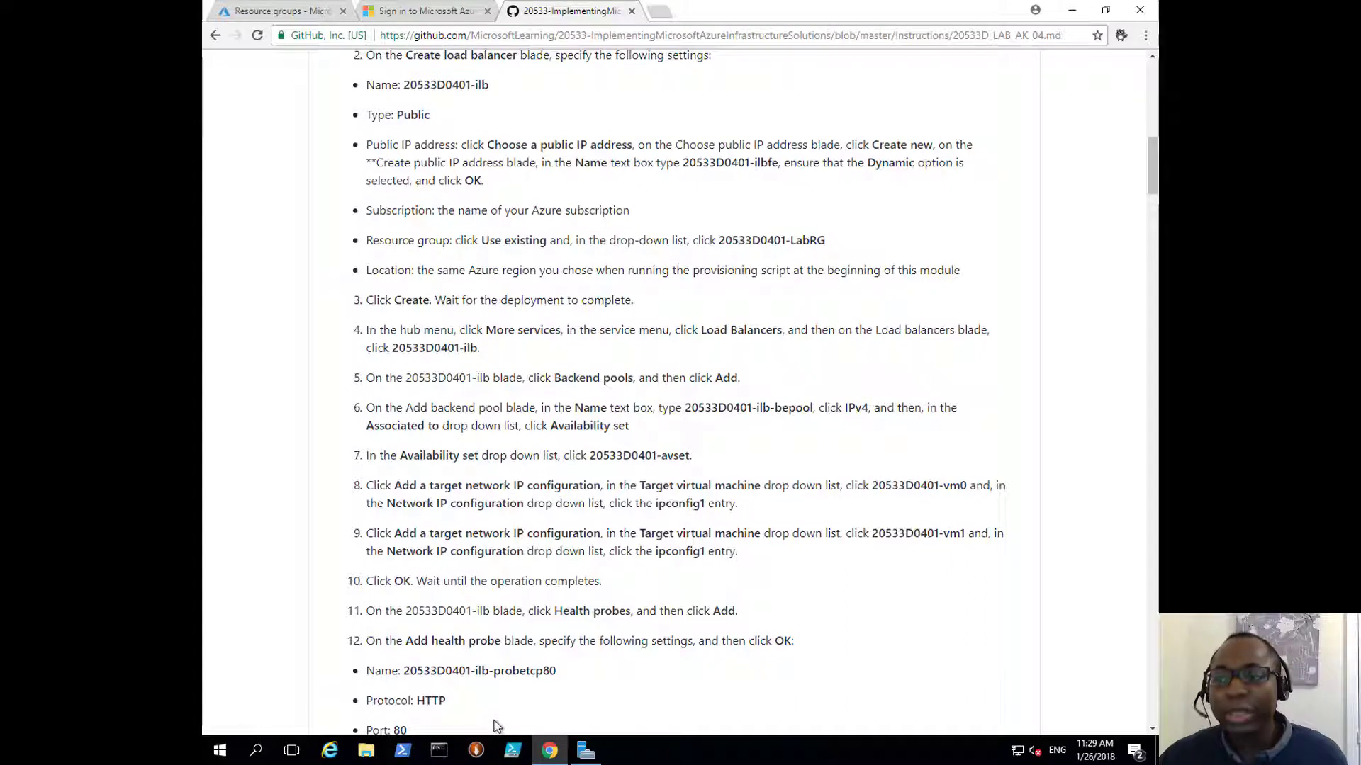
right_click(405, 751)
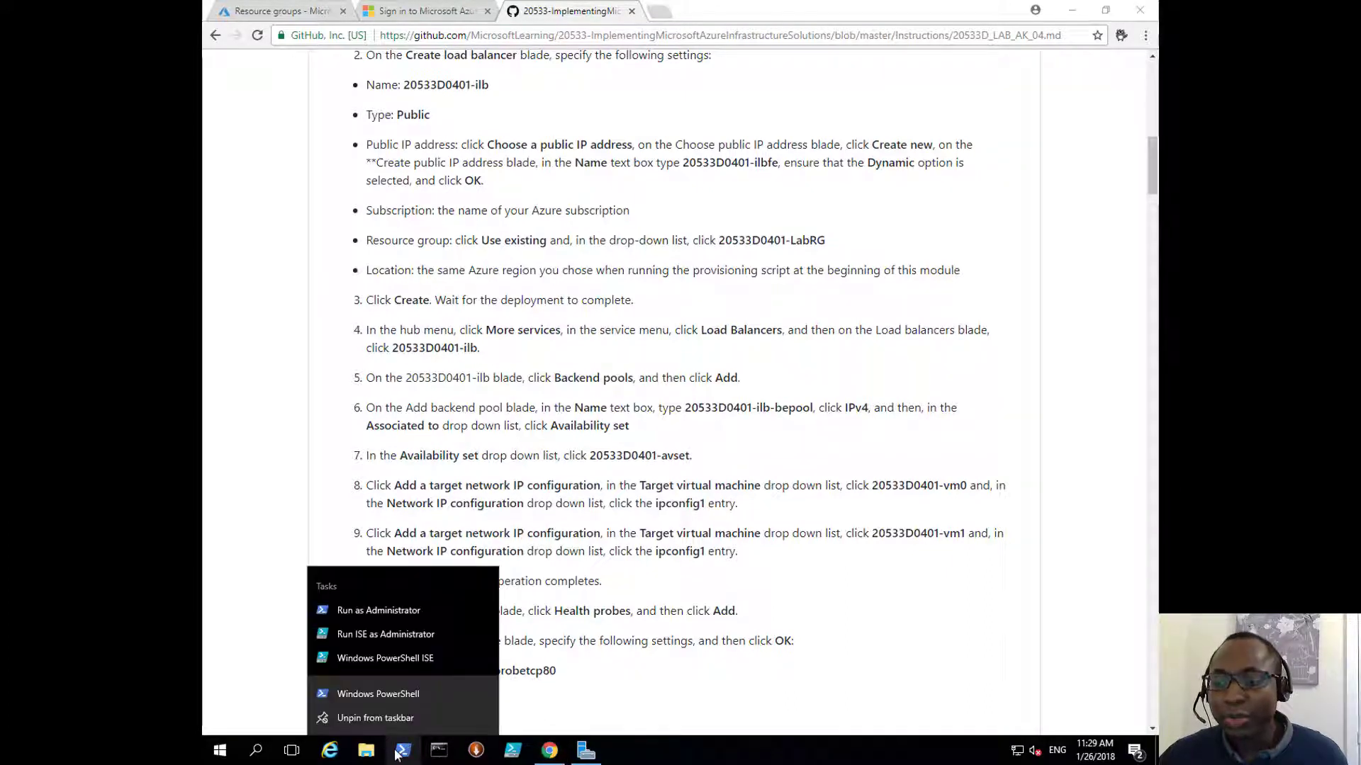
left_click(391, 612)
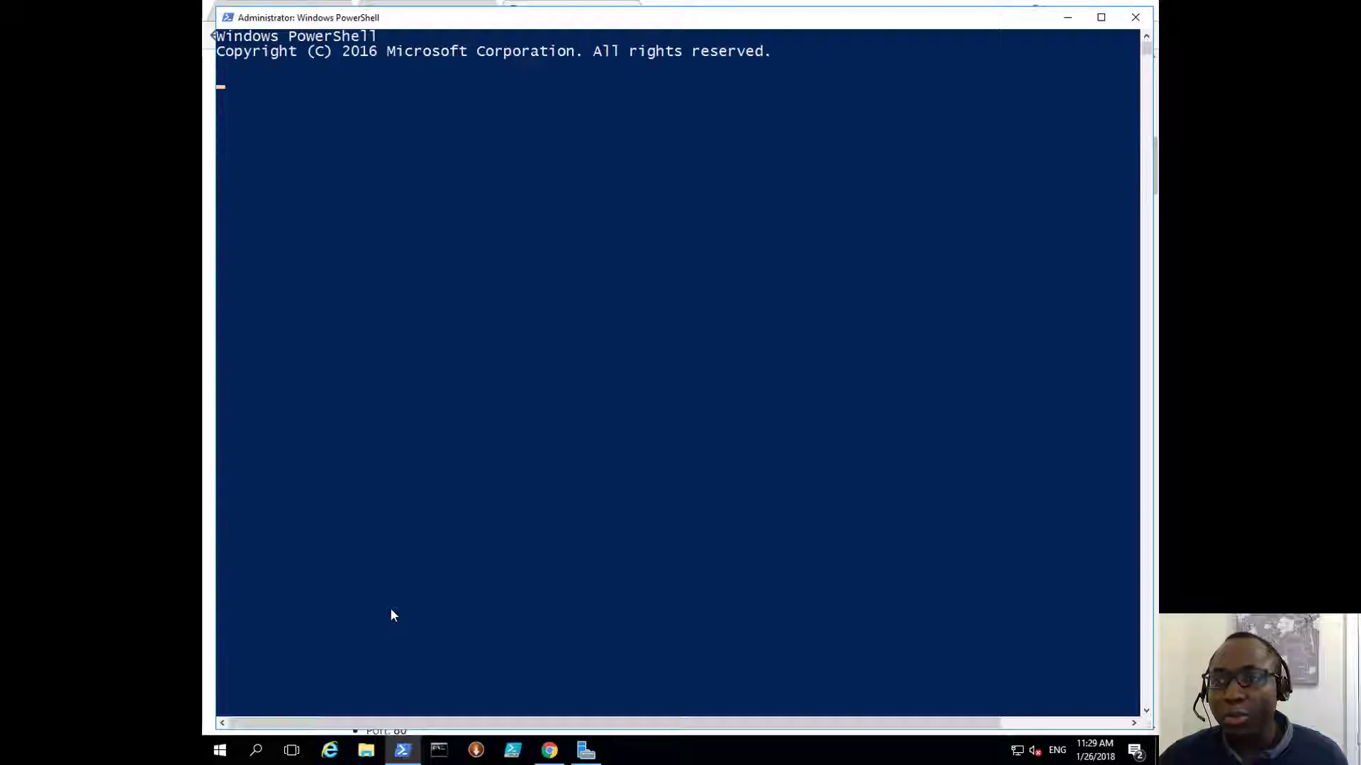
Step: Maximize PowerShell and set the execution policy to Unrestricted, answering Yes to All
double_click(497, 21)
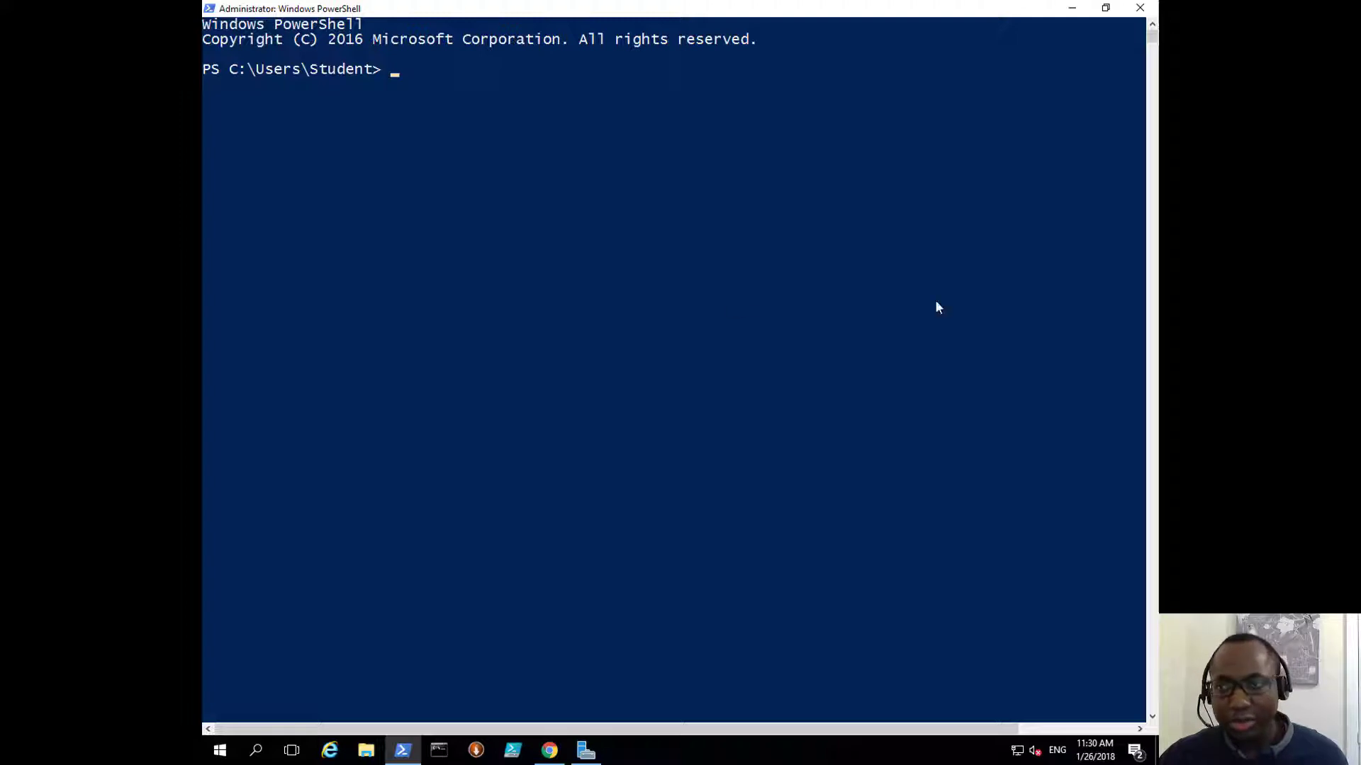
key("Up")
key("Return")
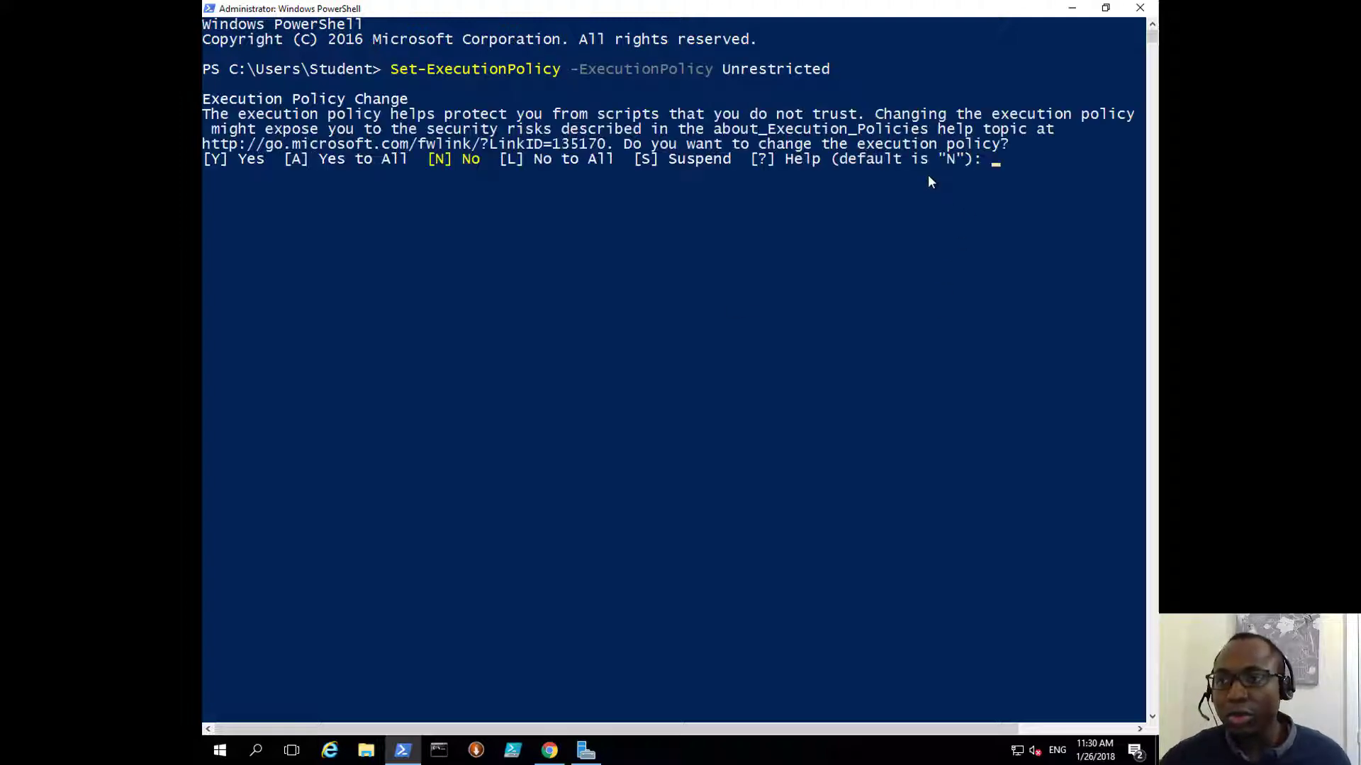
type("A")
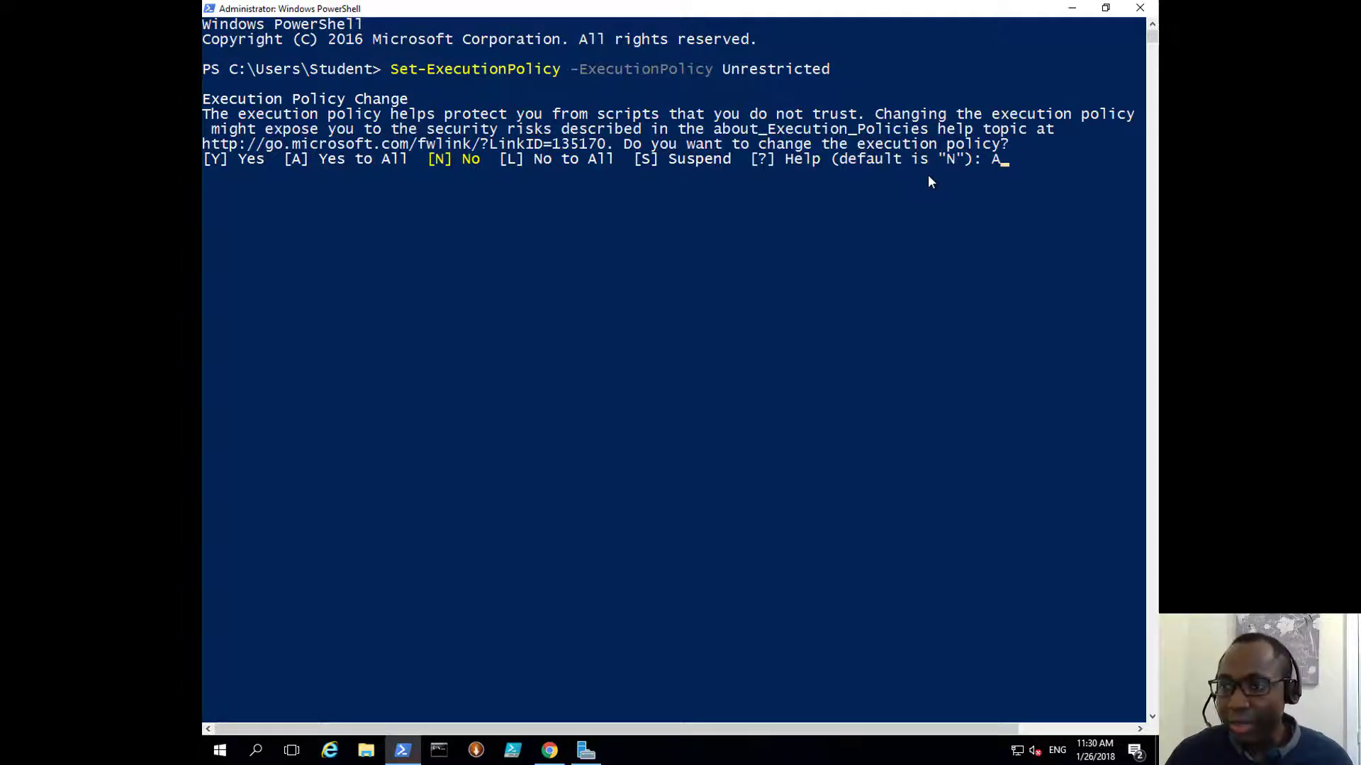
key("Return")
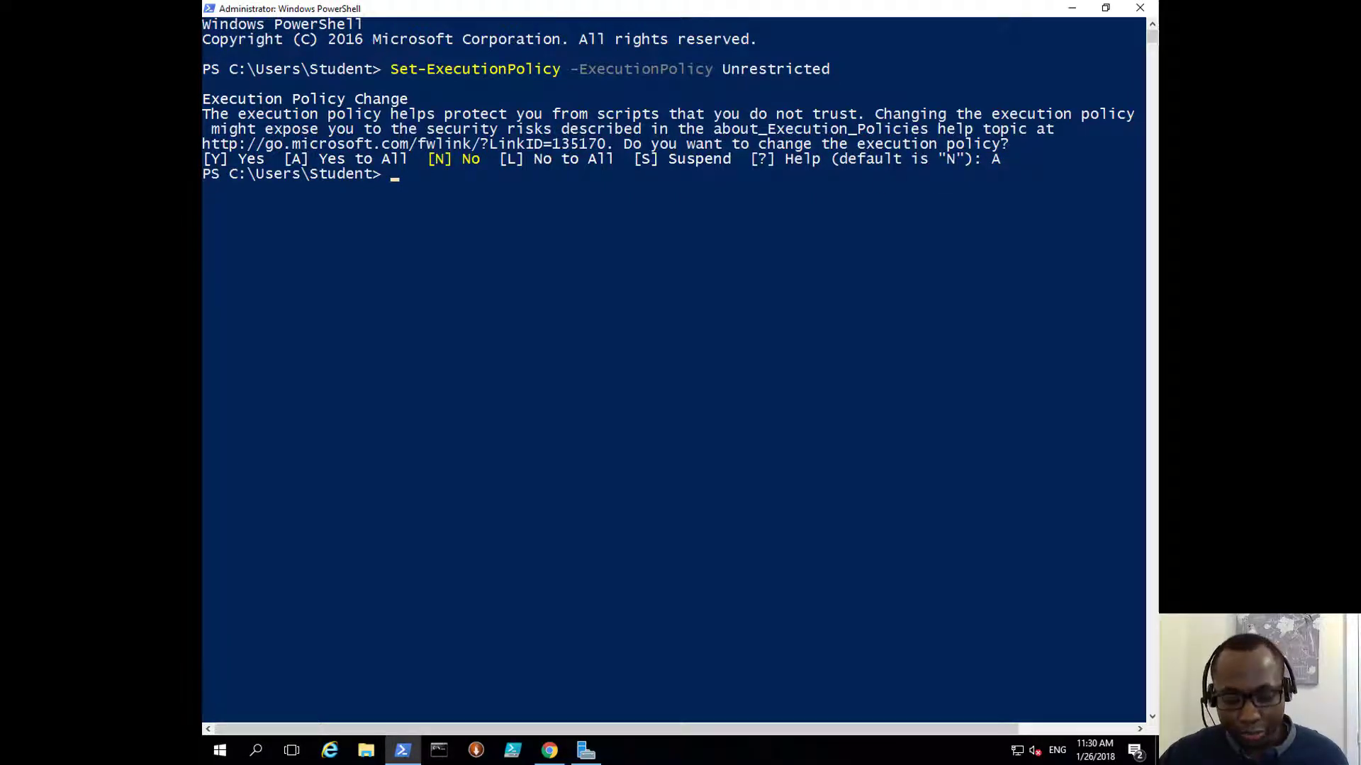
Step: Import the Add-20533DEnvironment module, allowing it to run once with R
right_click(429, 249)
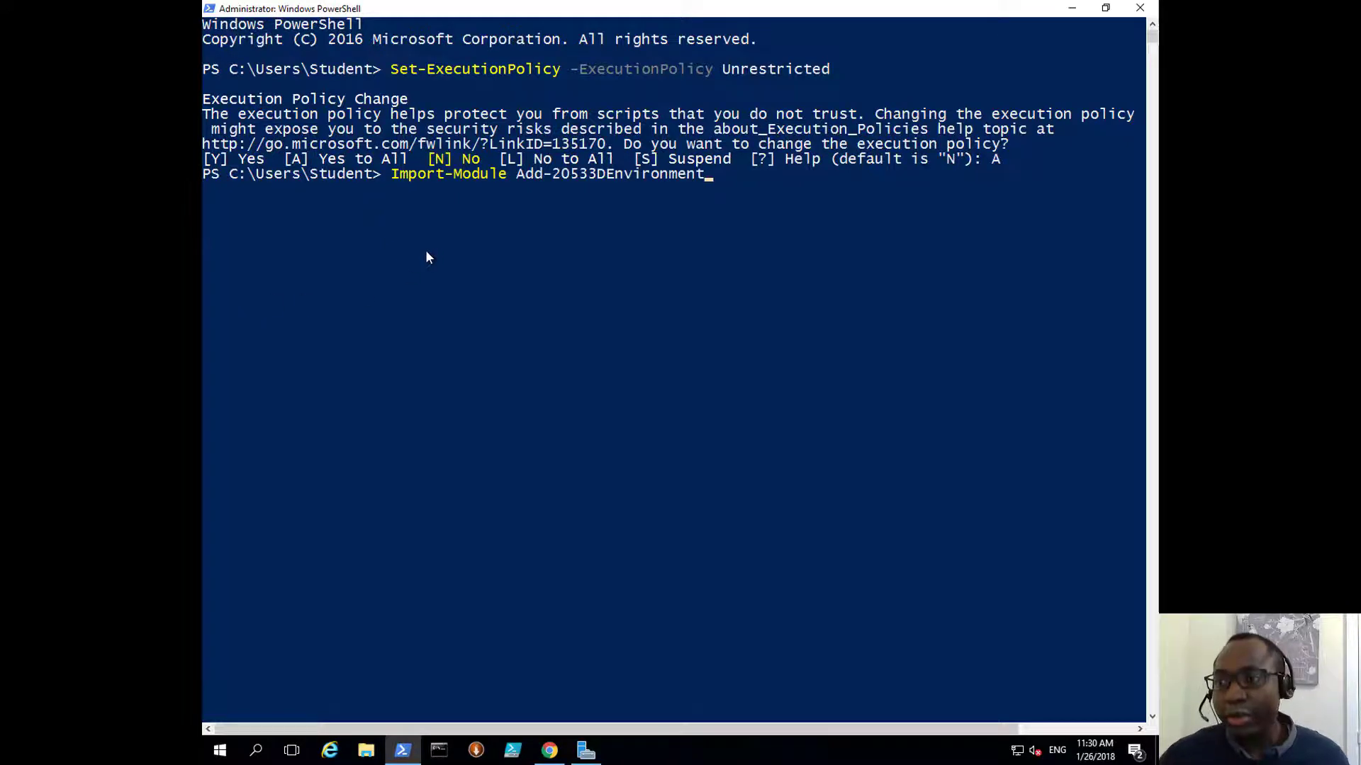
left_click_drag(521, 175, 693, 173)
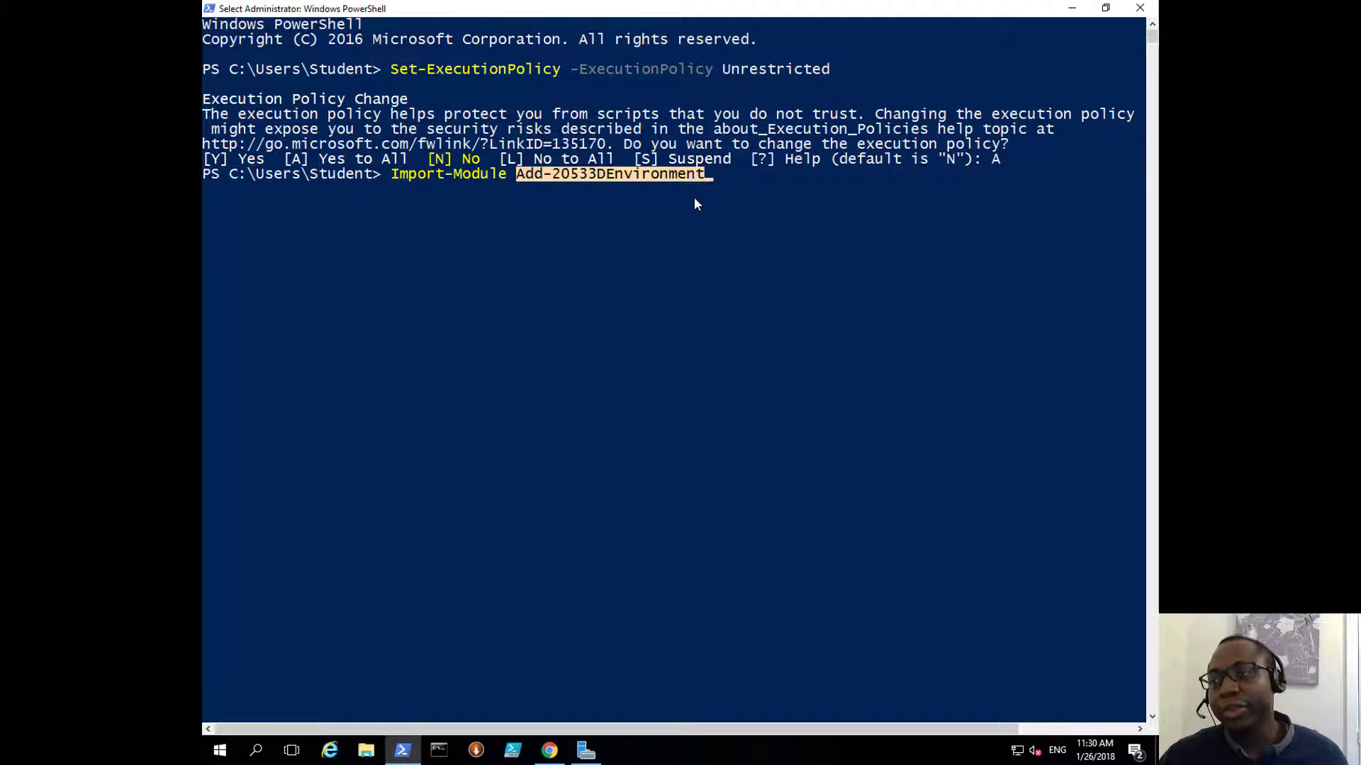
right_click(695, 200)
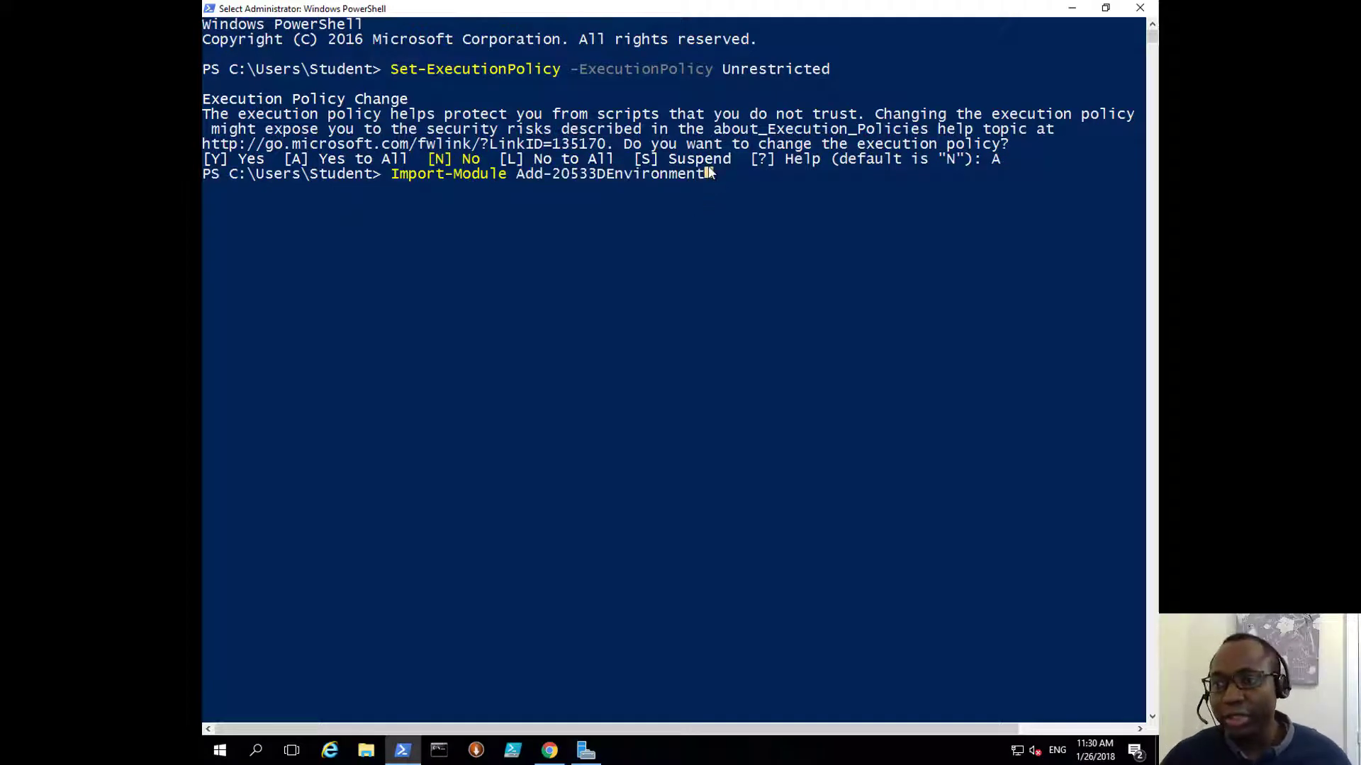
key("Return")
key("Return")
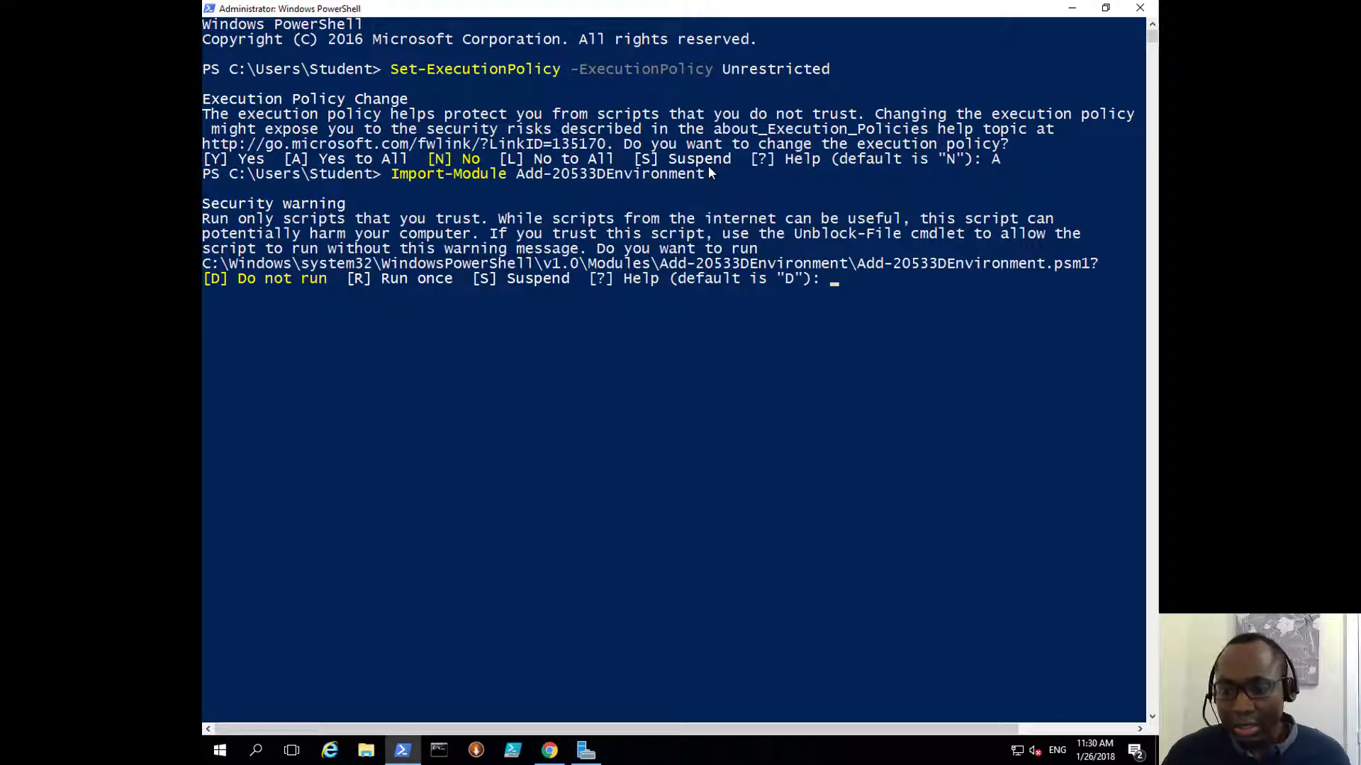
type("R")
key("Return")
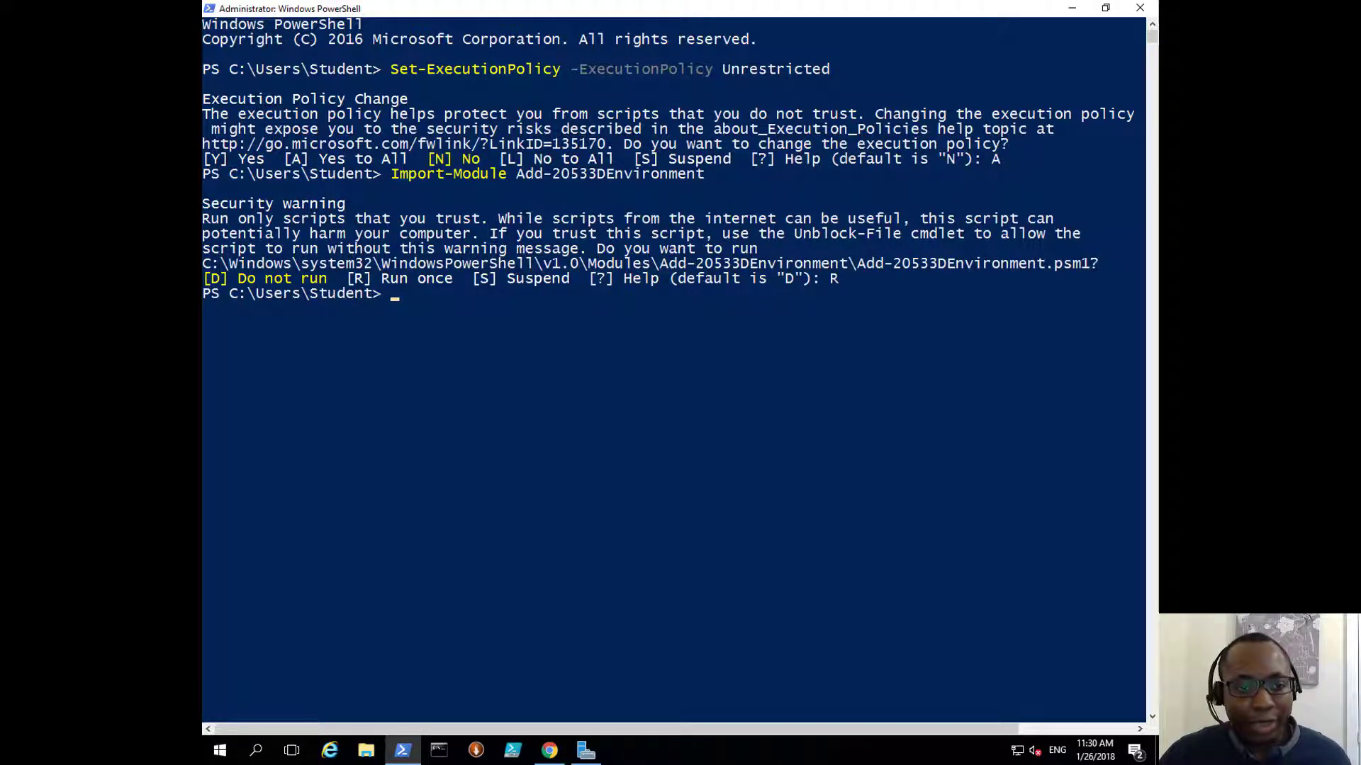
Step: Run Add-20533DEnvironment to start the lab environment setup
right_click(373, 360)
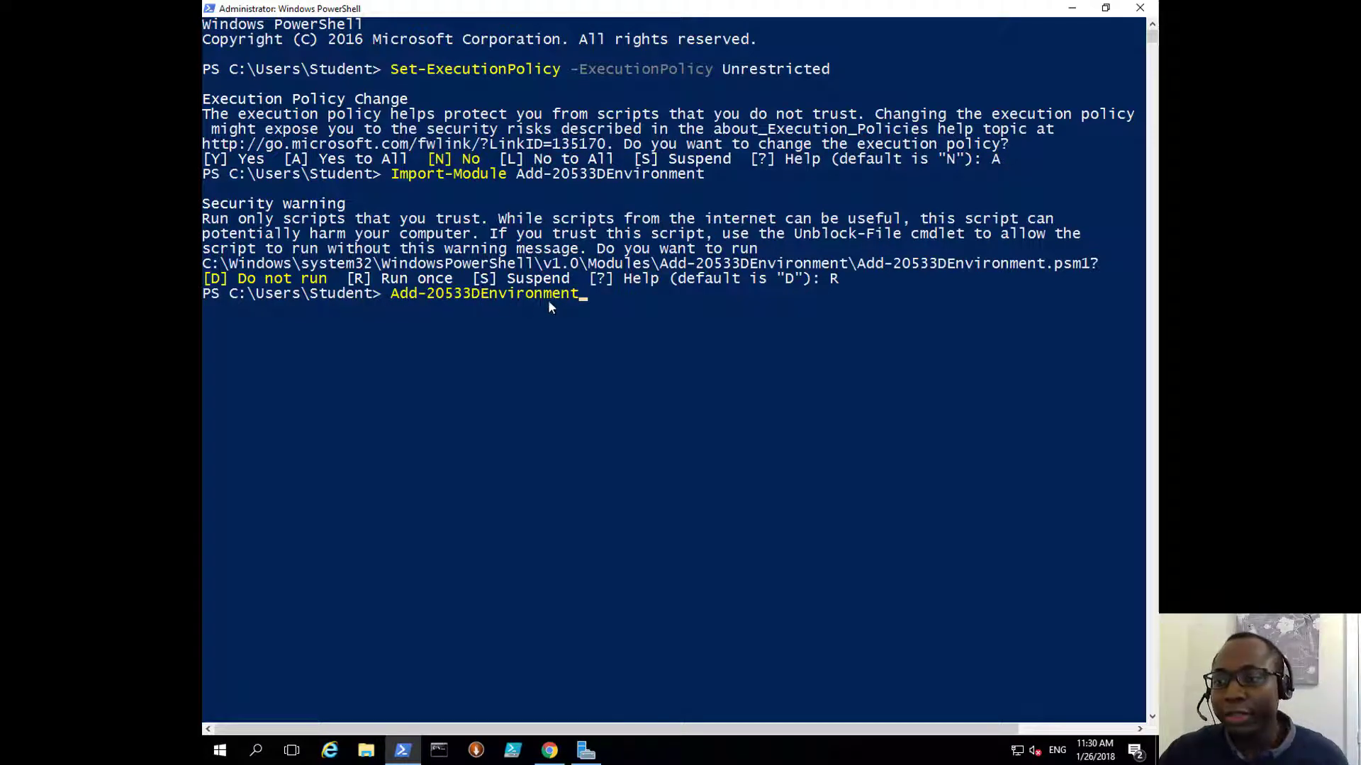
left_click(581, 297)
key("Return")
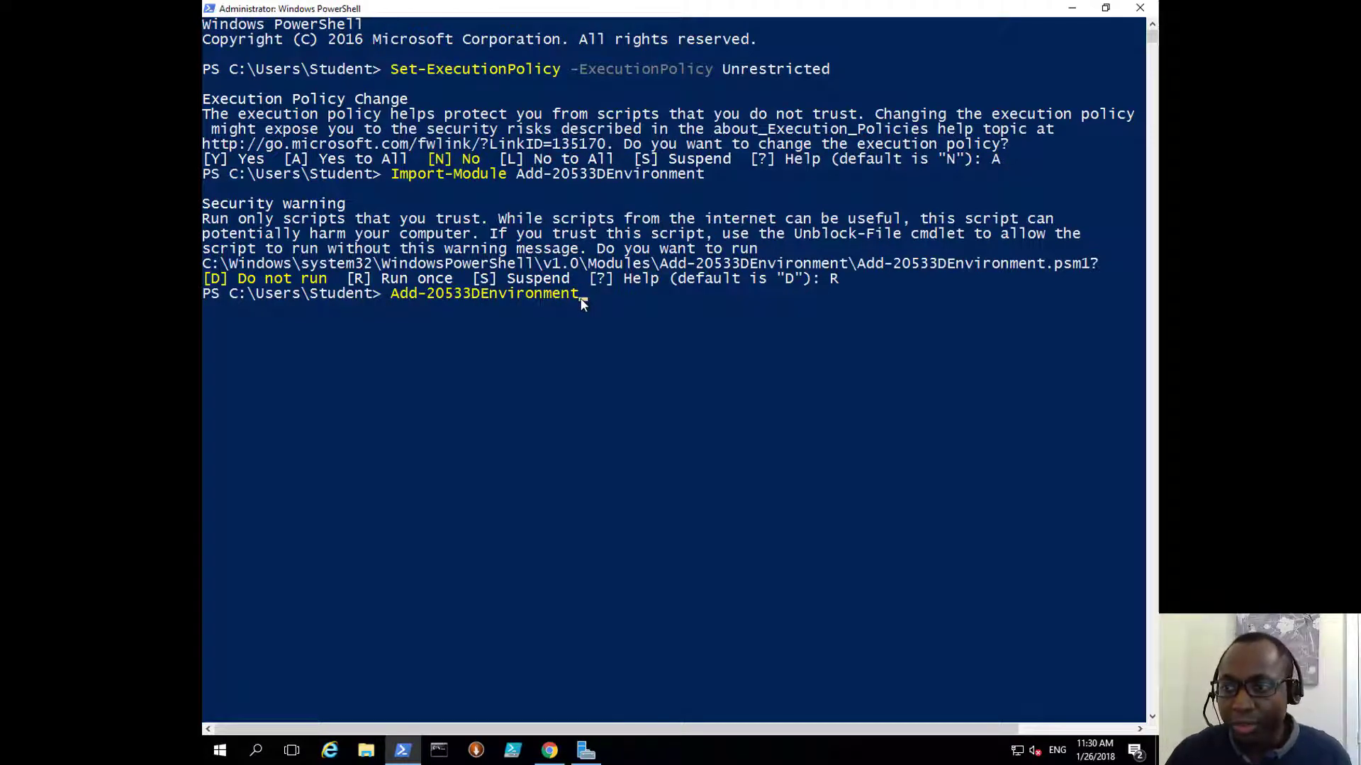
key("Return")
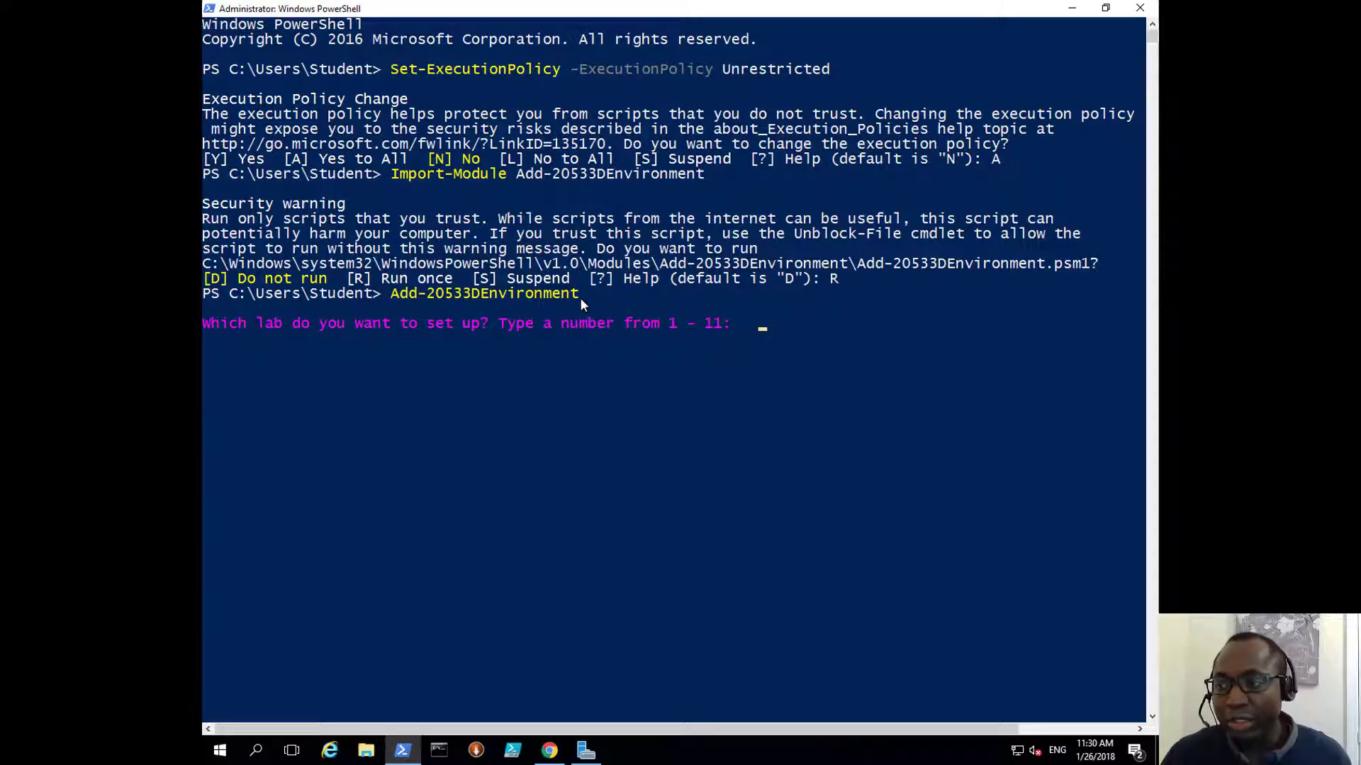
Step: Enter lab number 4 and review the Lab 4 description at the proceed prompt
left_click(762, 325)
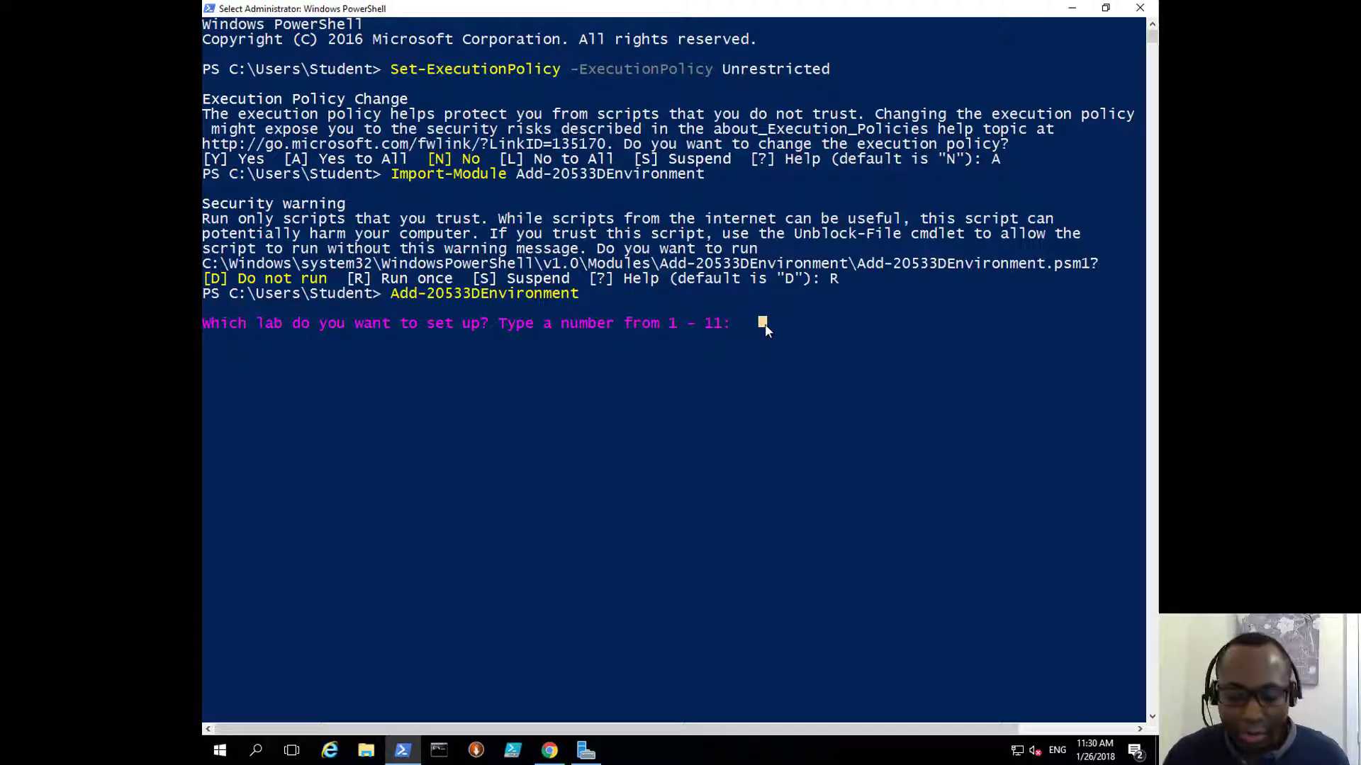
type("4")
key("Return")
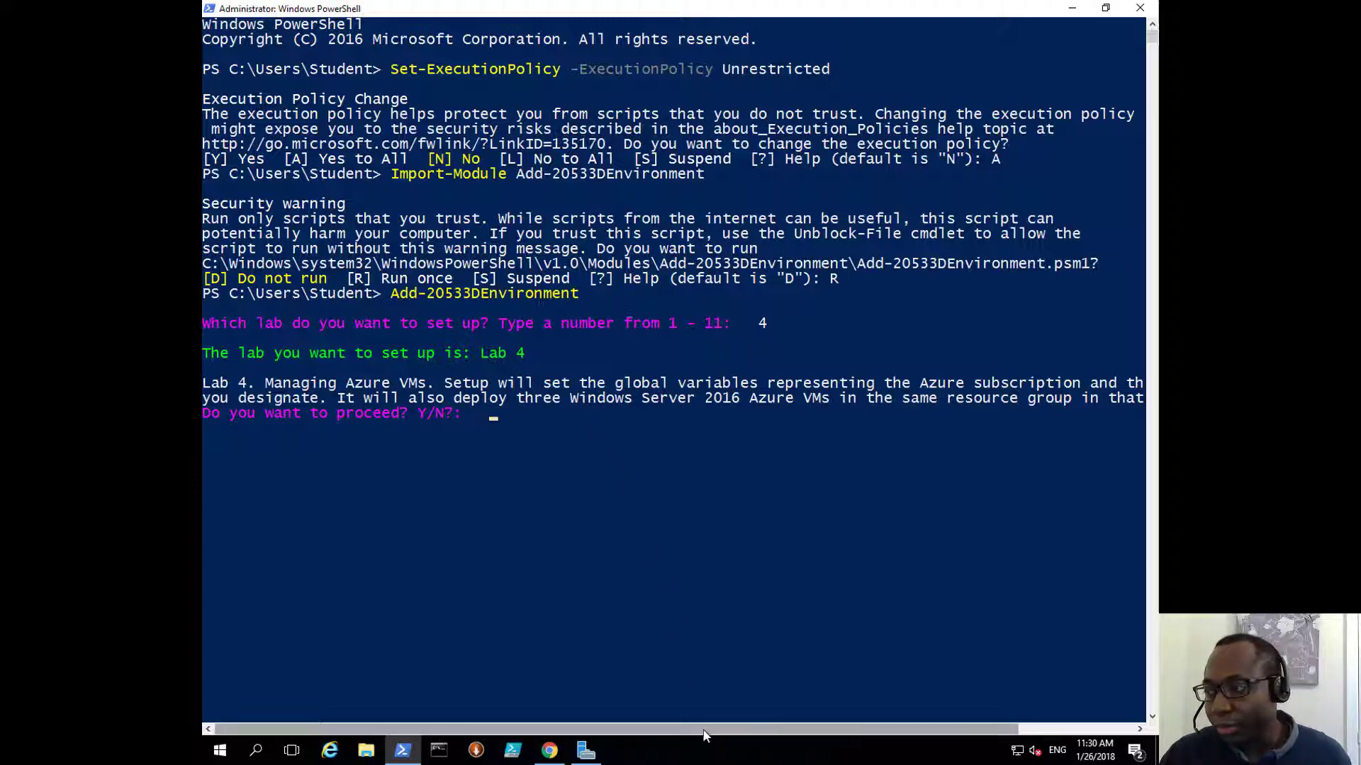
left_click_drag(704, 730, 610, 706)
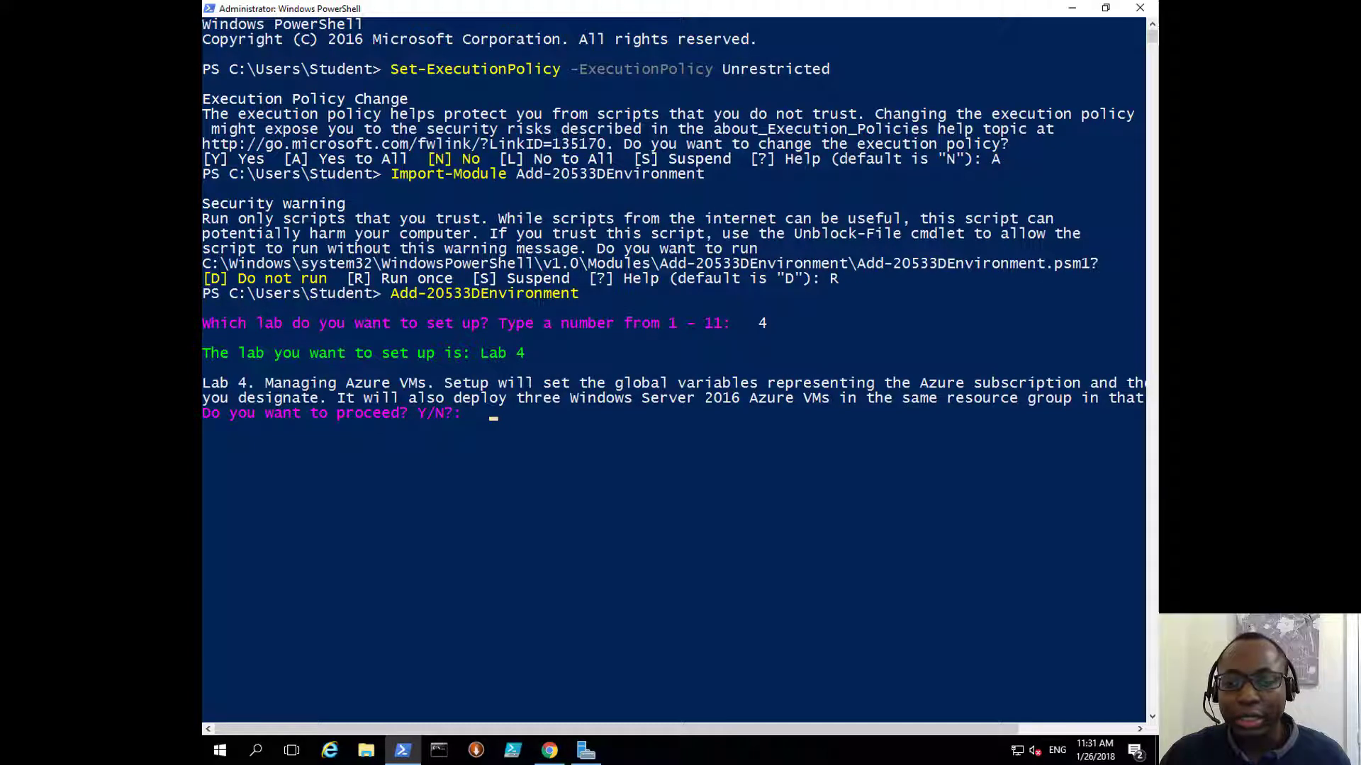
left_click(495, 417)
Step: Answer y to proceed, then sign in with the Azure account e-mail and password
type("y")
key("Return")
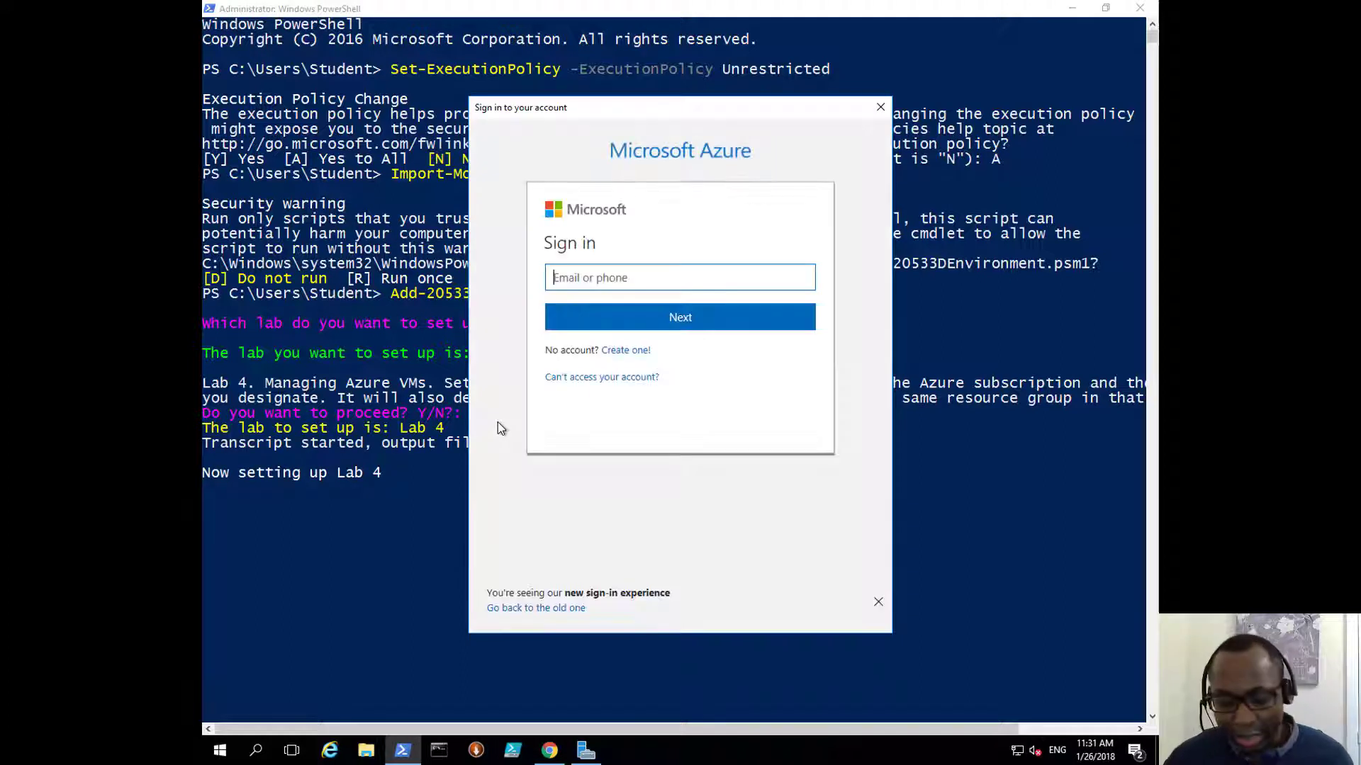
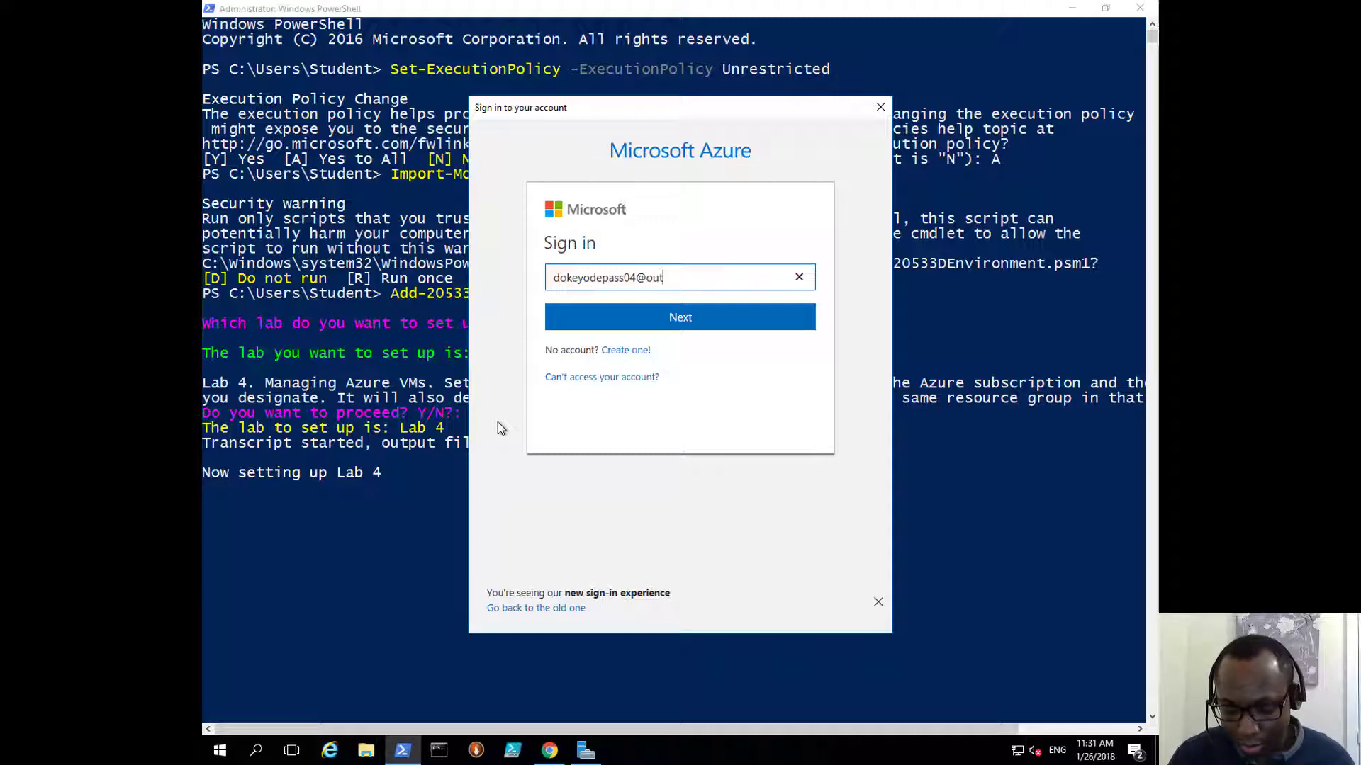
key("Return")
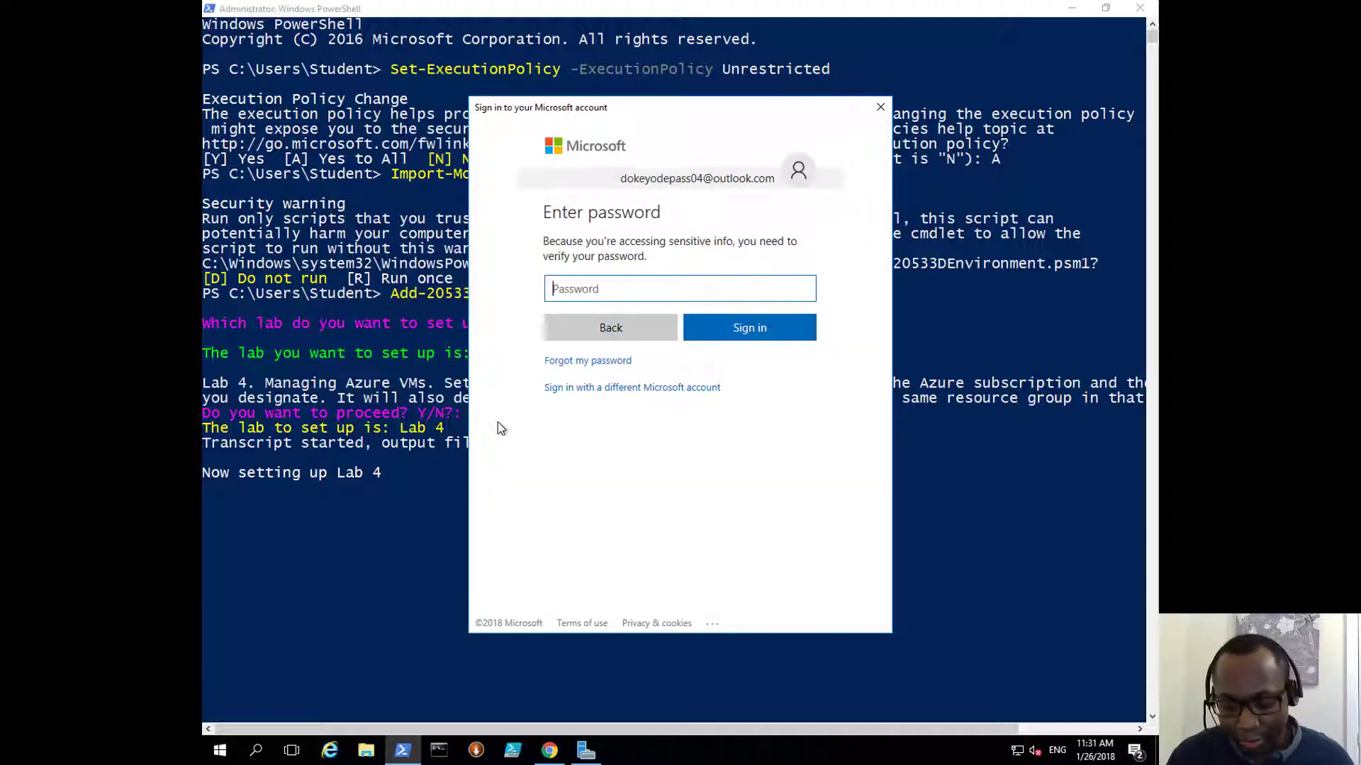
type("**************")
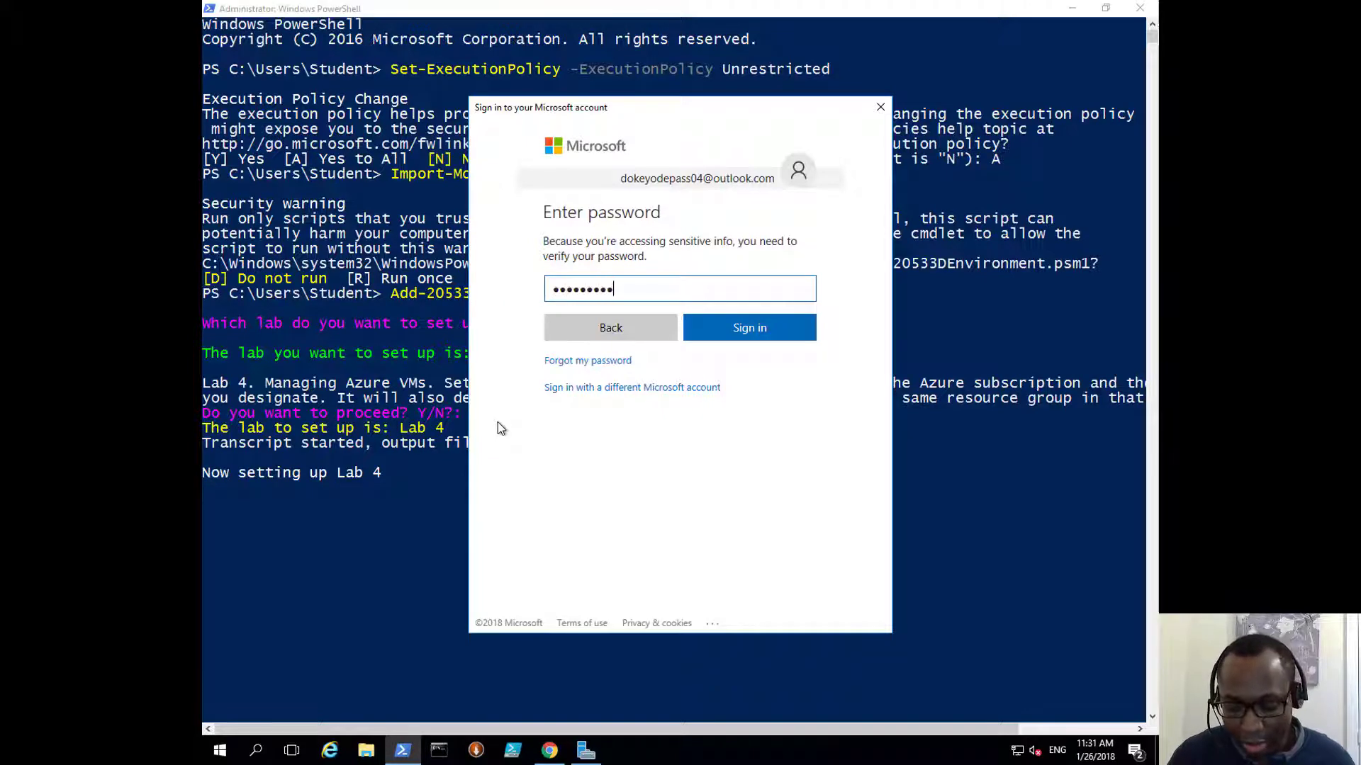
key("Return")
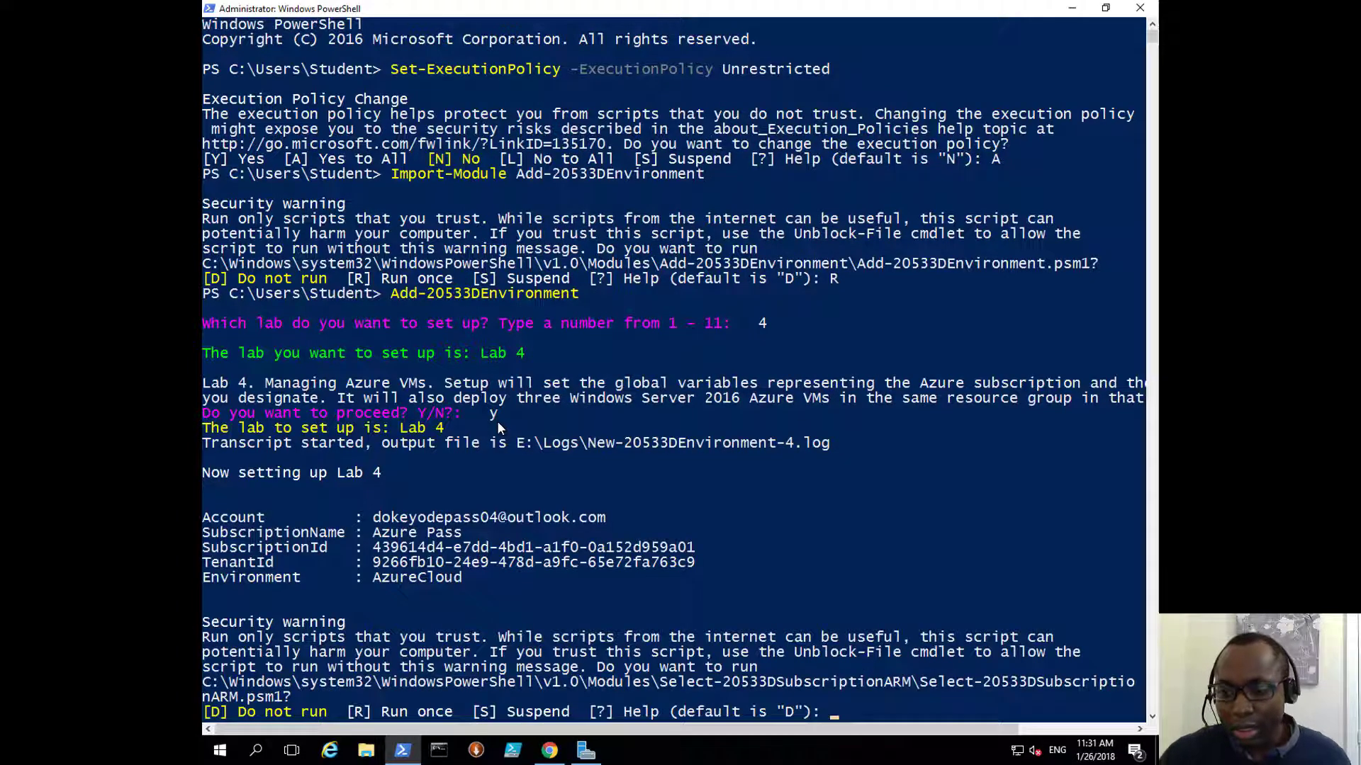
Step: Allow the subscription and location helper scripts to run once with r
scroll(767, 517, "down", 2)
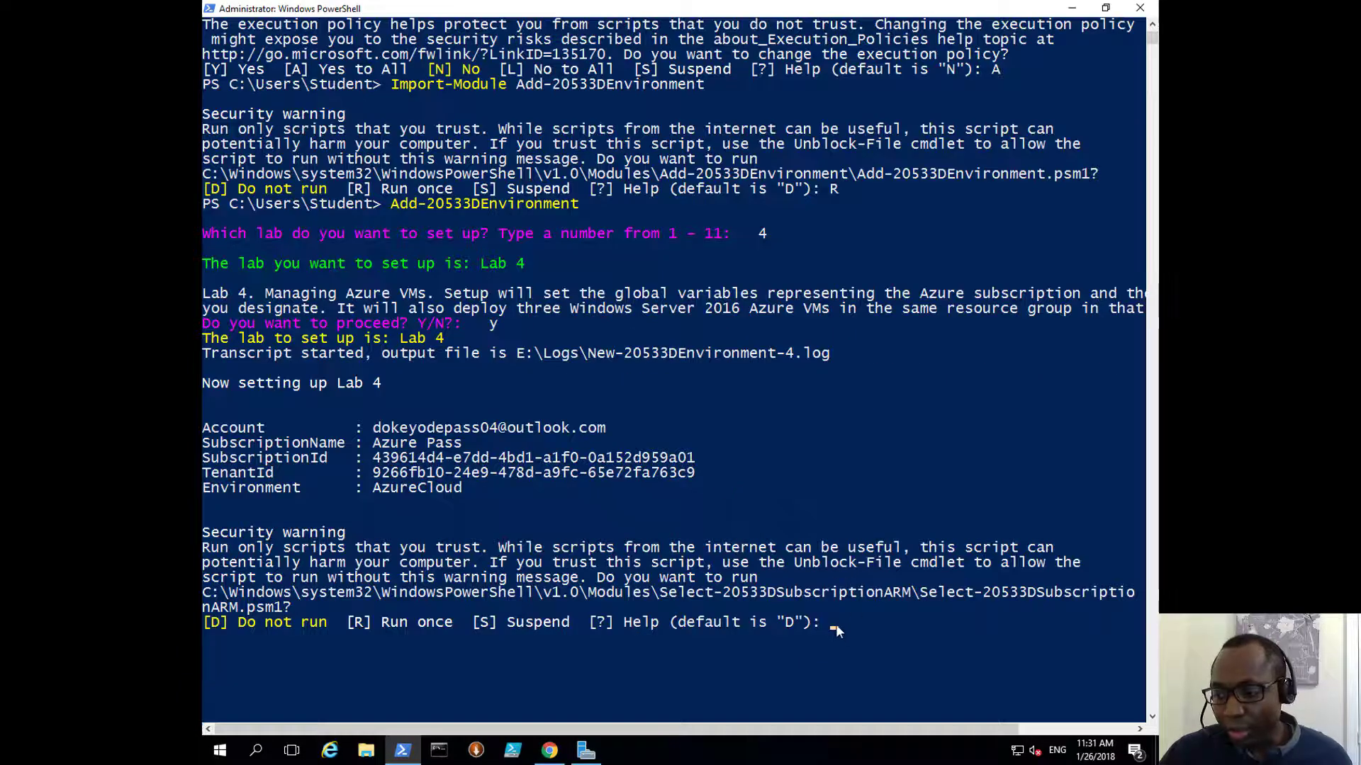
type("r")
key("Return")
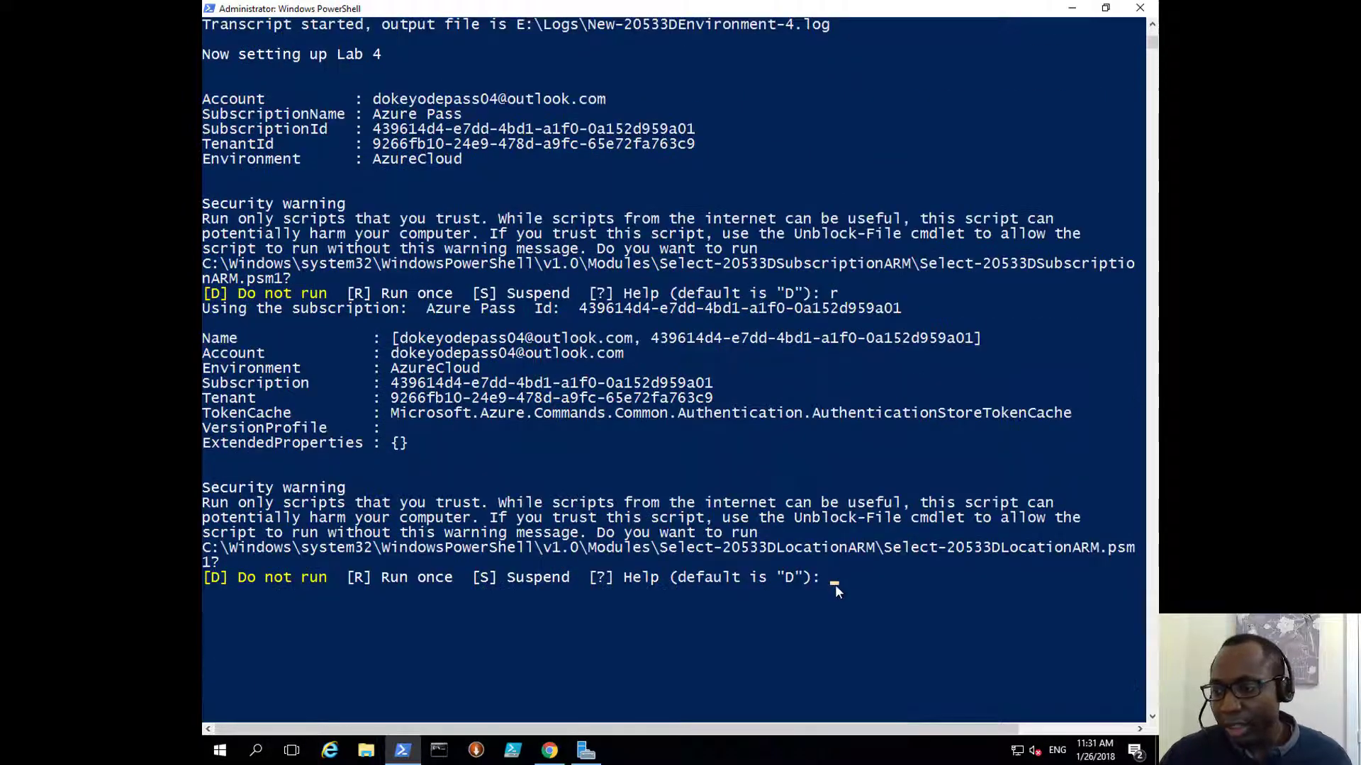
left_click(833, 580)
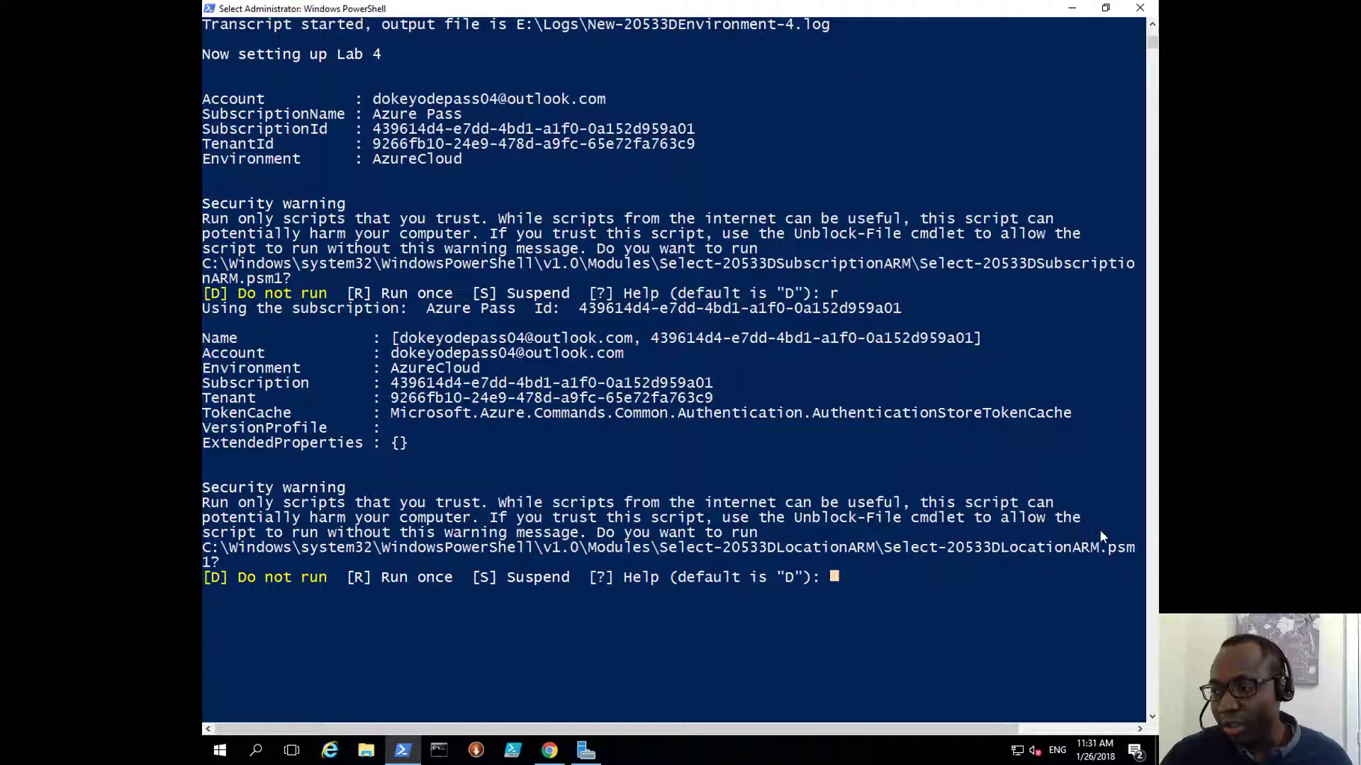
left_click_drag(1132, 547, 904, 550)
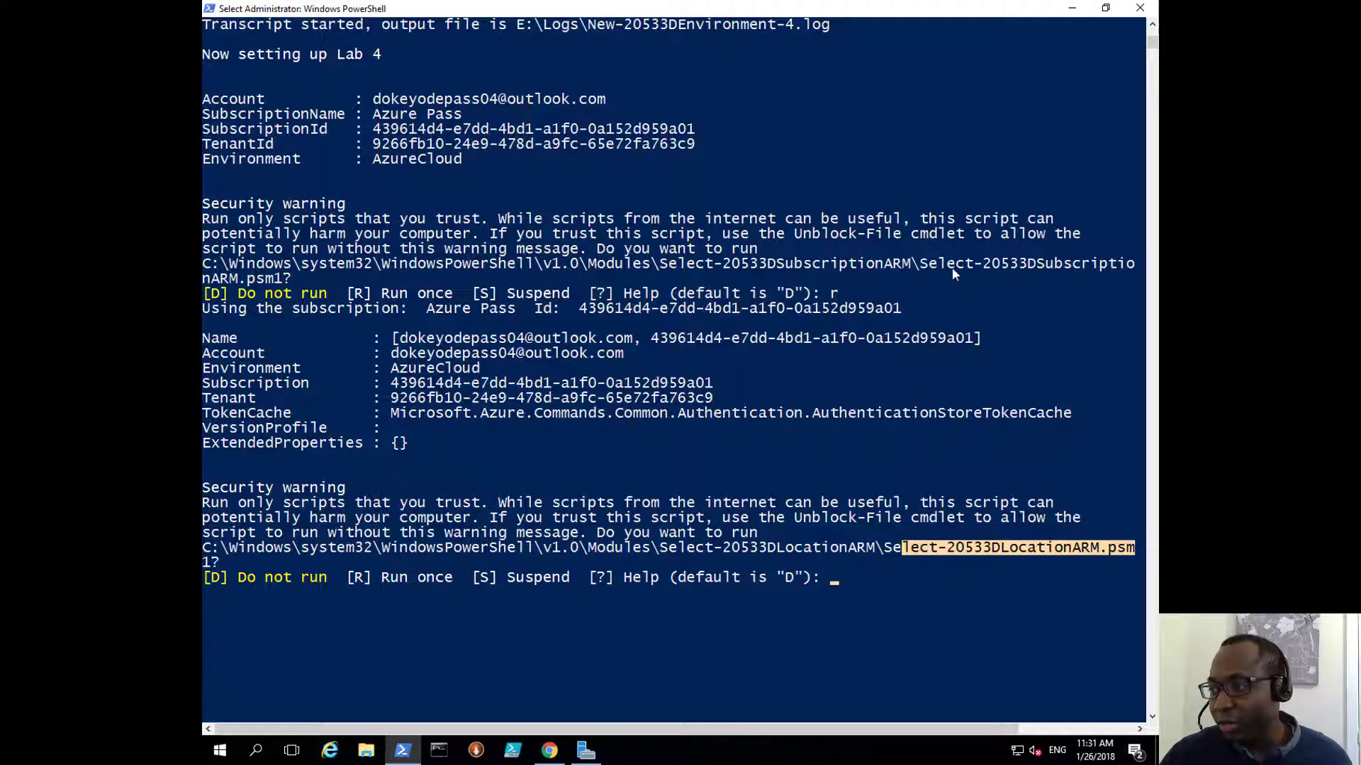
left_click_drag(921, 264, 1090, 280)
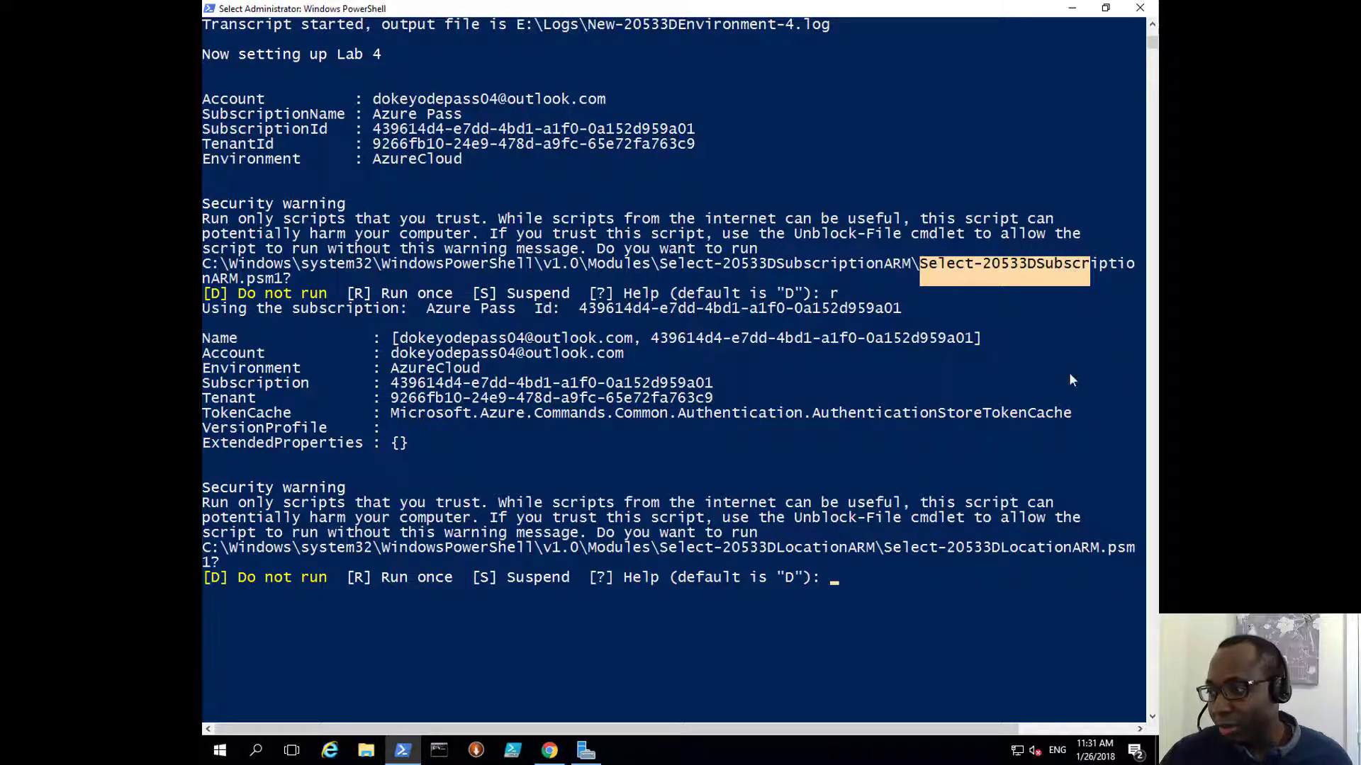
right_click(838, 577)
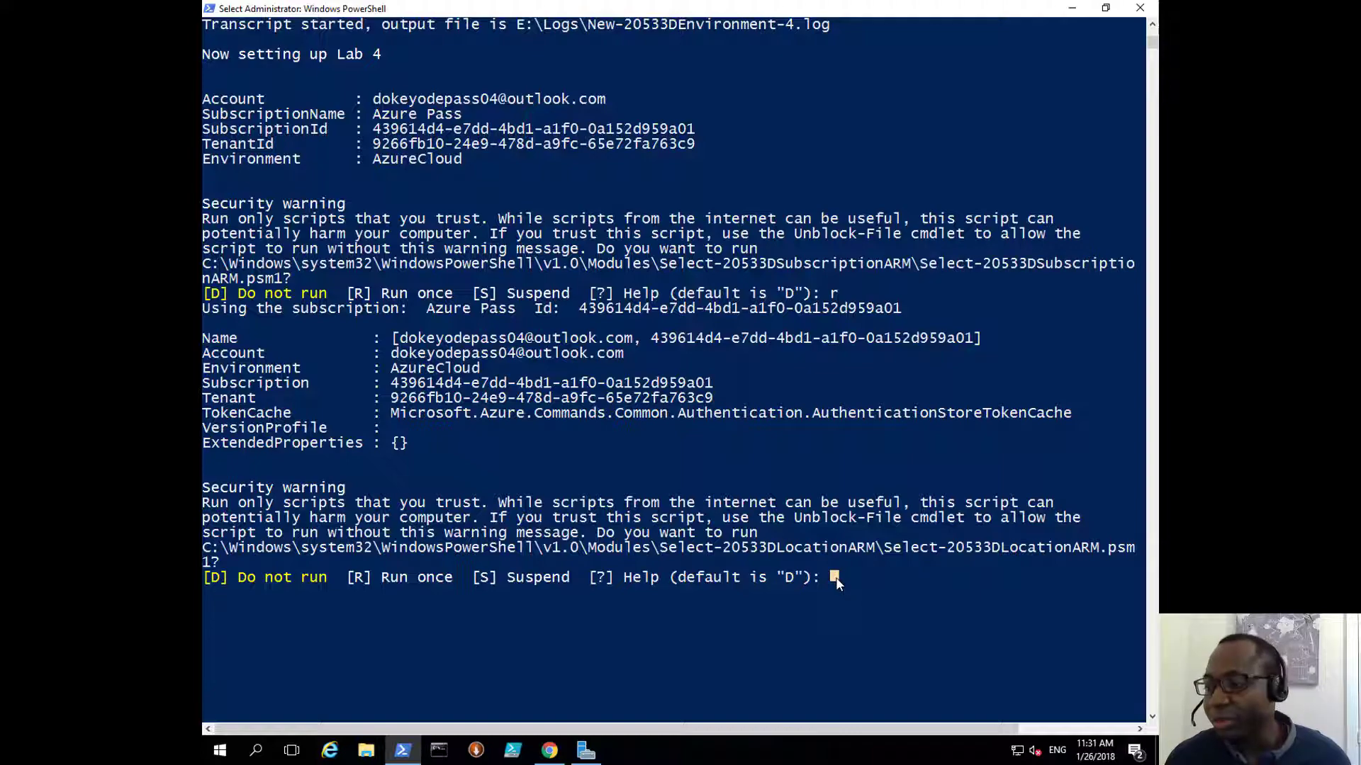
type("r")
key("Return")
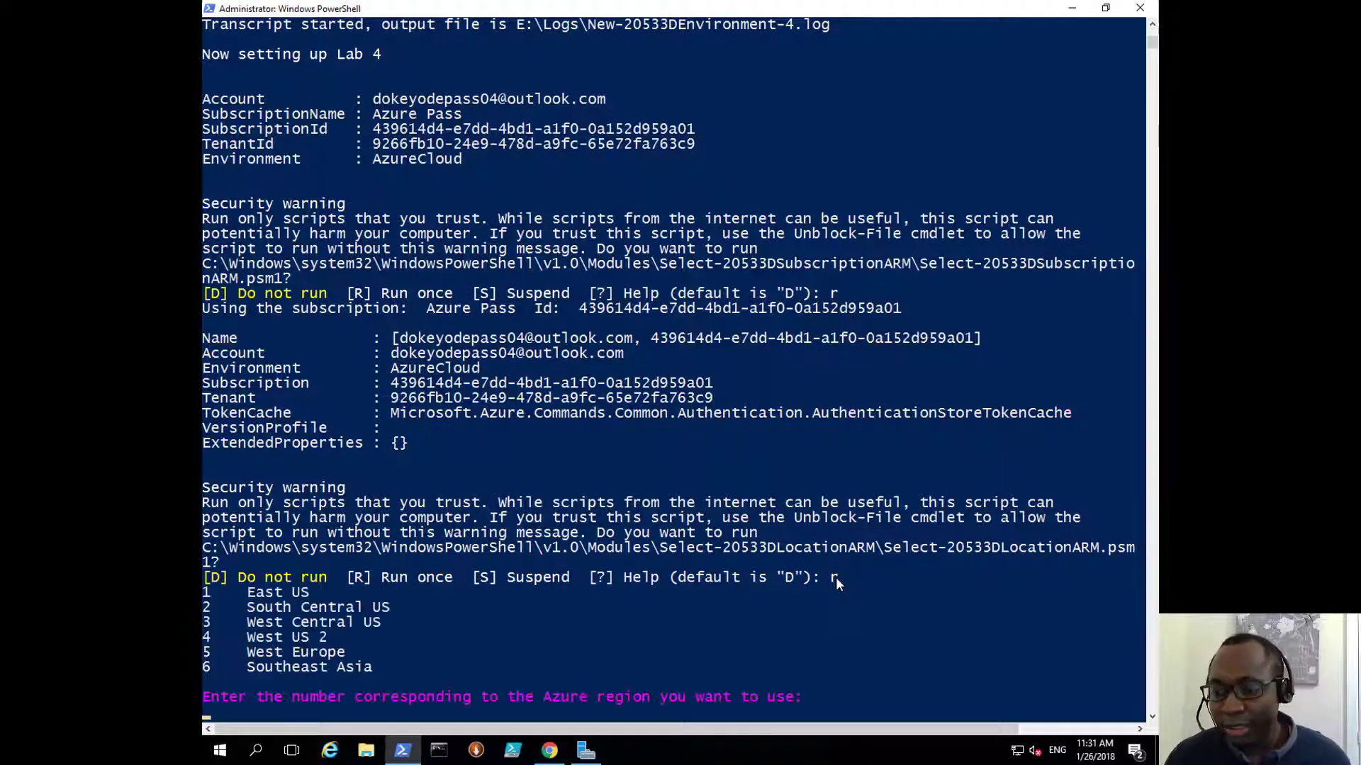
Step: Choose region 5, West Europe, and allow the environment setup script with r
scroll(879, 530, "down", 4)
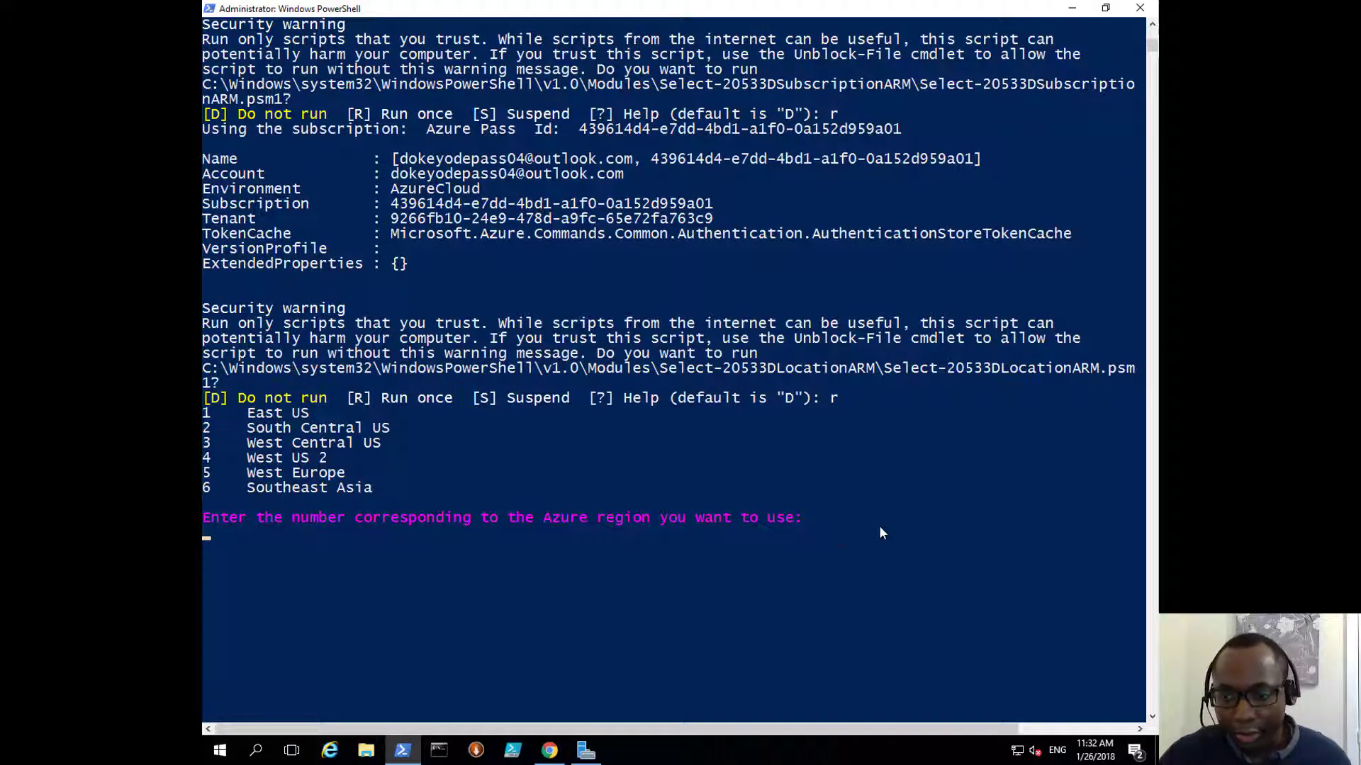
left_click(207, 476)
left_click(214, 533)
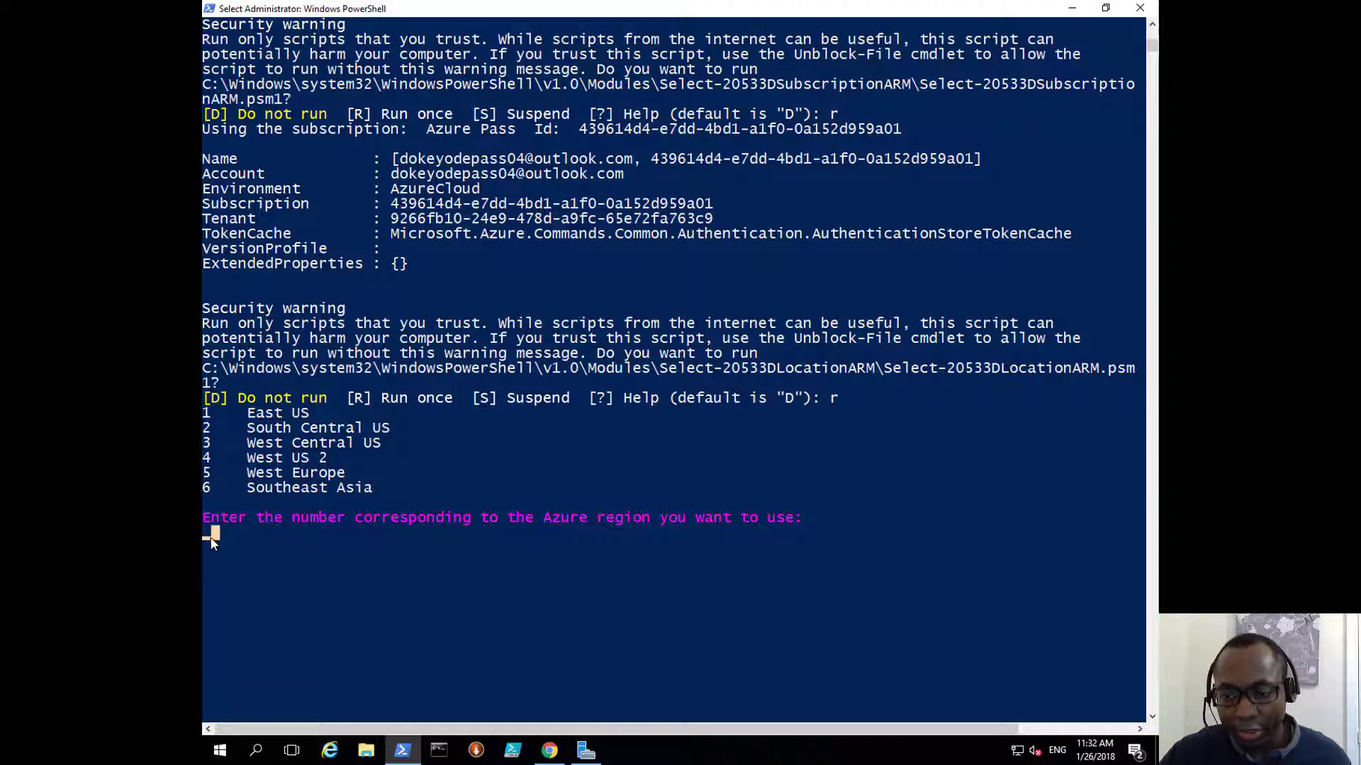
type("5")
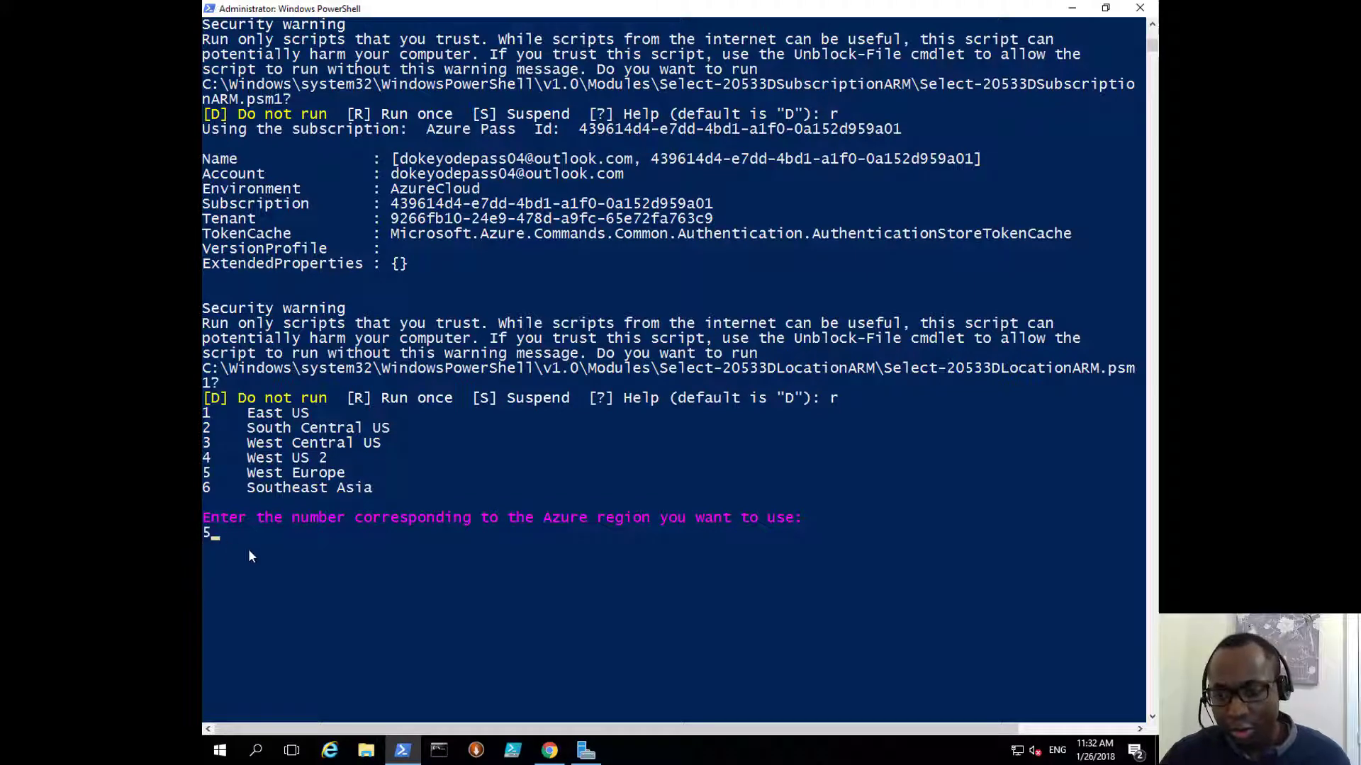
key("Return")
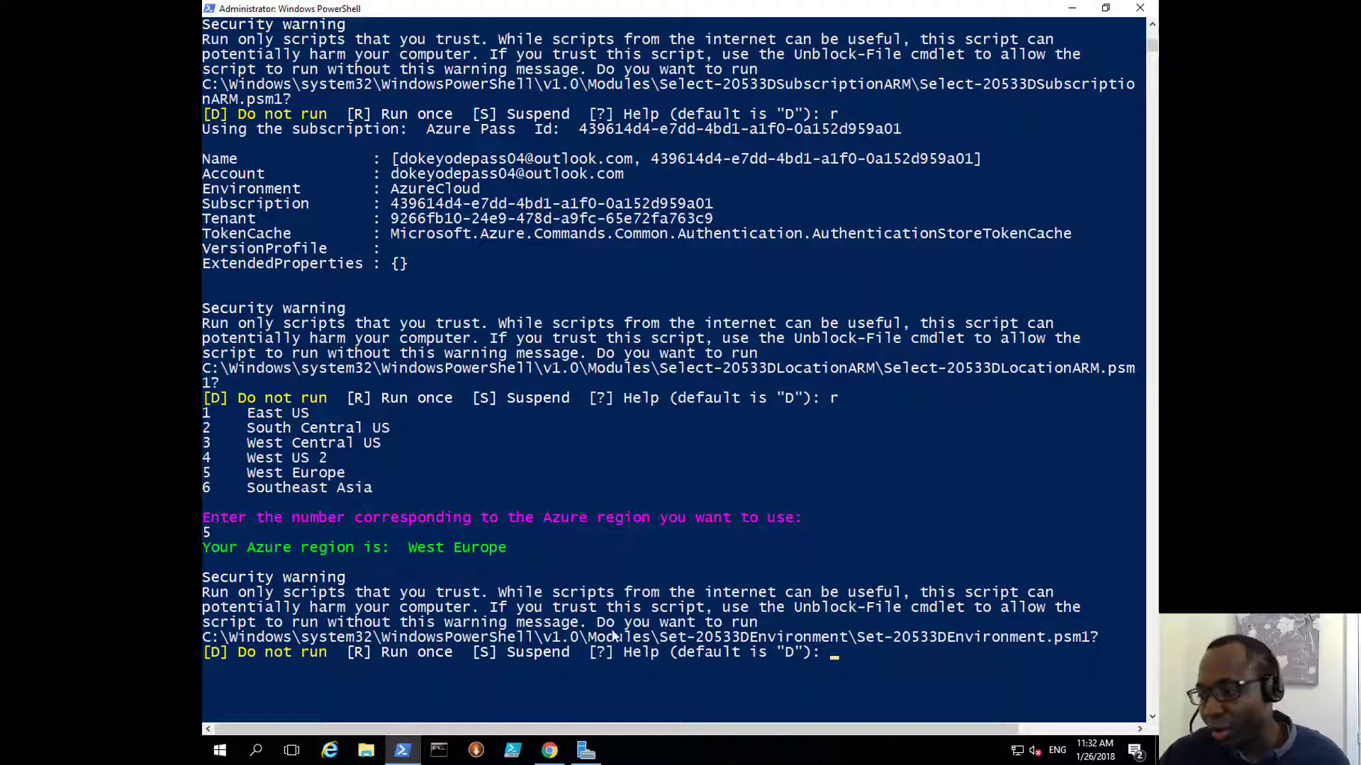
left_click(835, 656)
type("r")
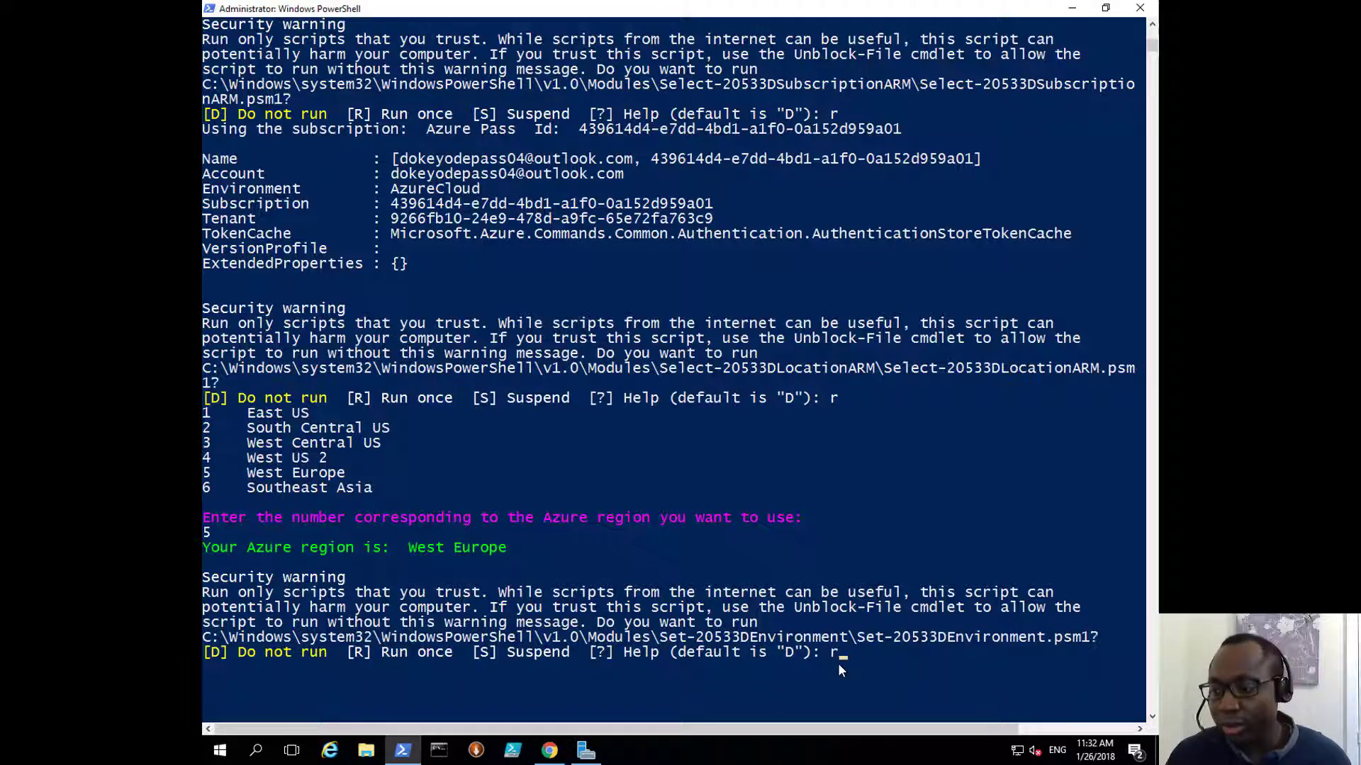
key("Return")
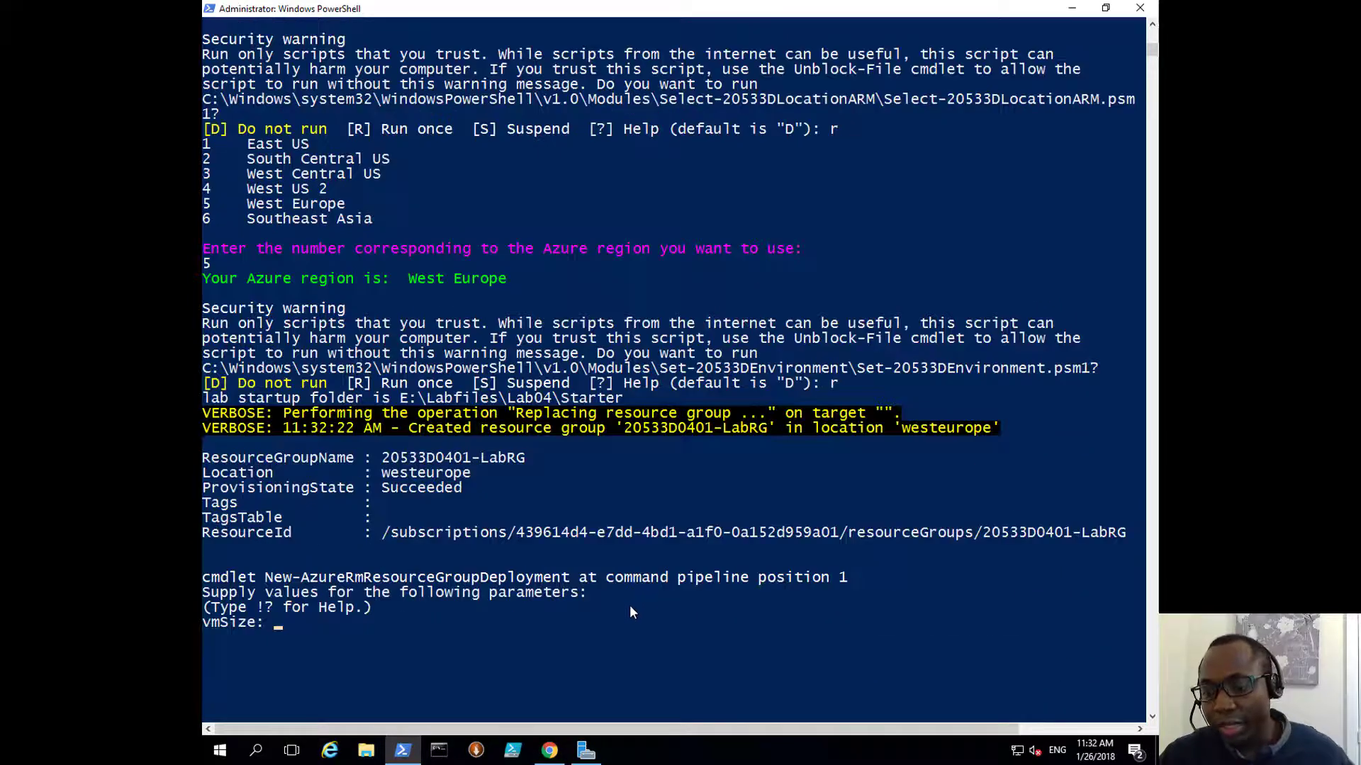
Step: Enter vmSize Standard_D1_V2 to validate the template and start deployment into 20533D0401-LabRG
scroll(588, 585, "down", 1)
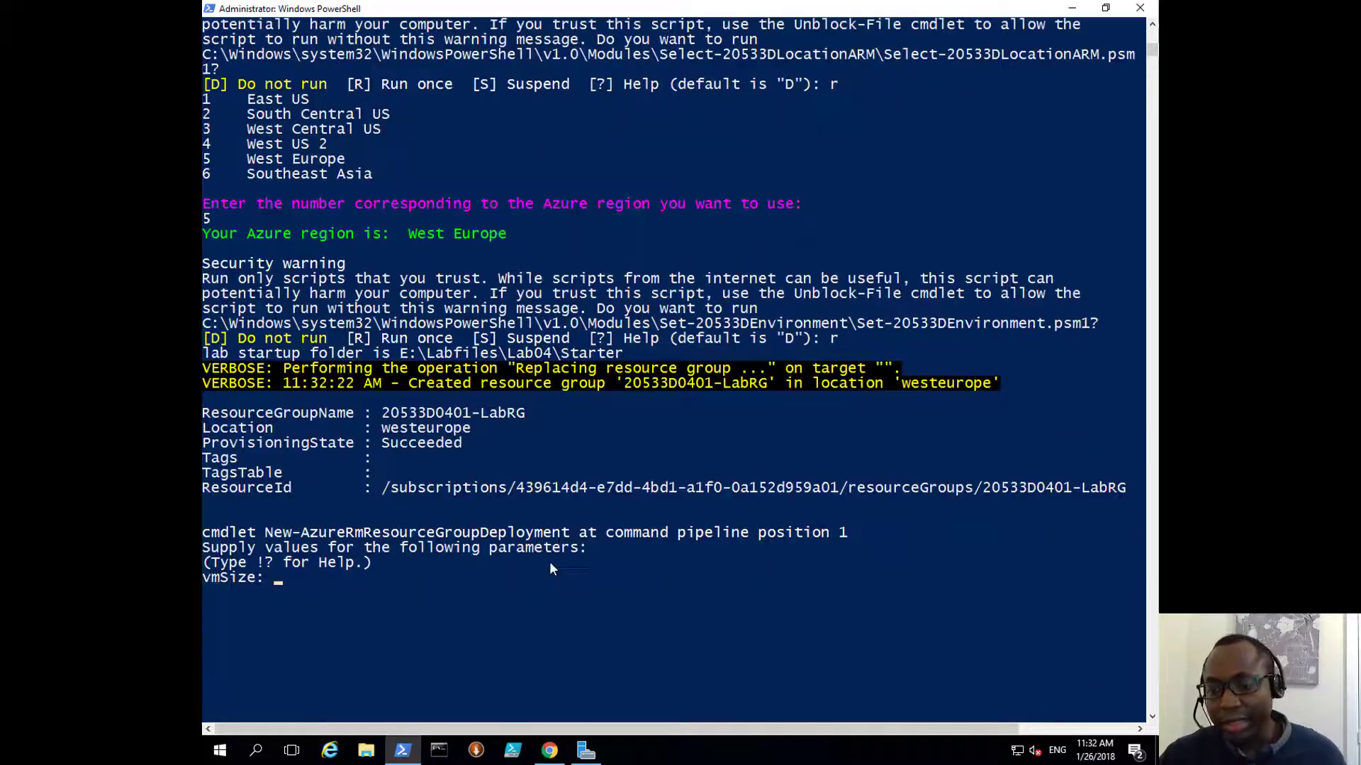
left_click(277, 577)
type("Standard")
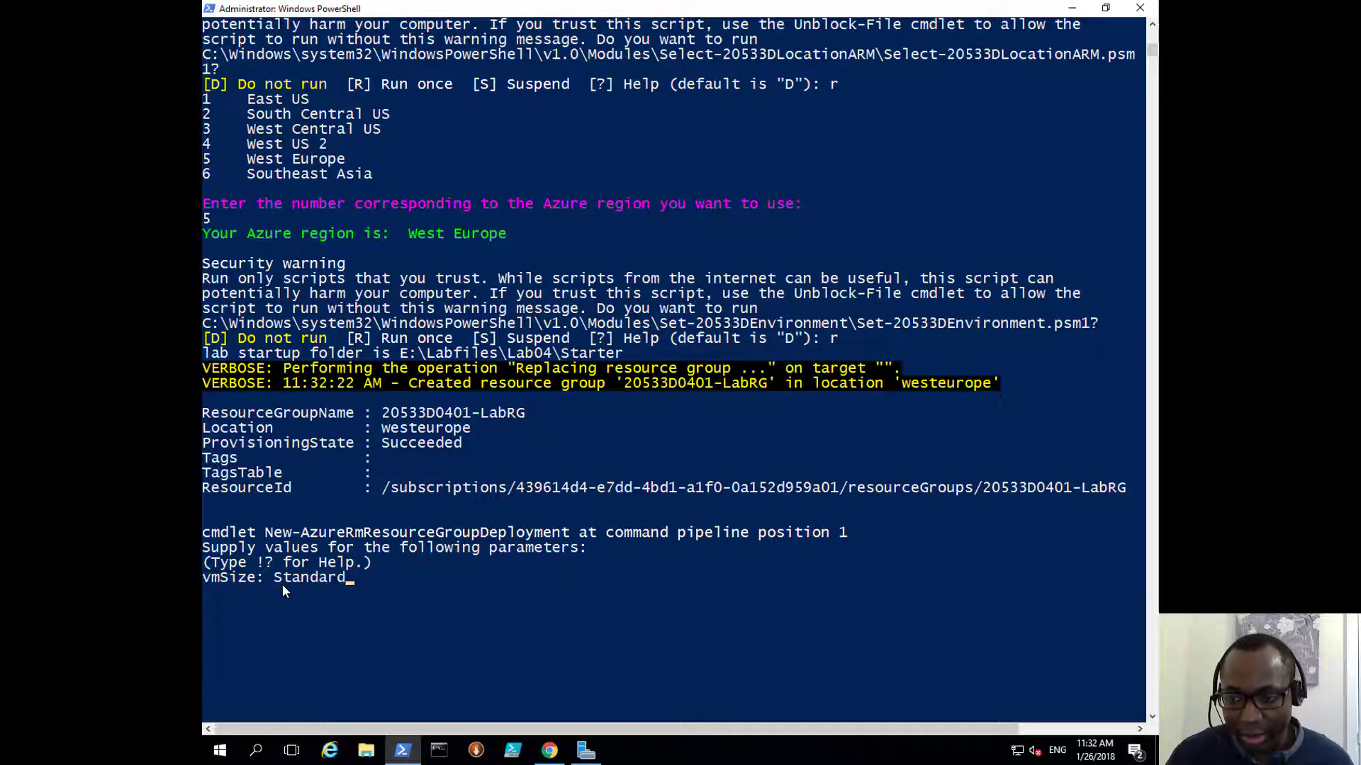
type("_D")
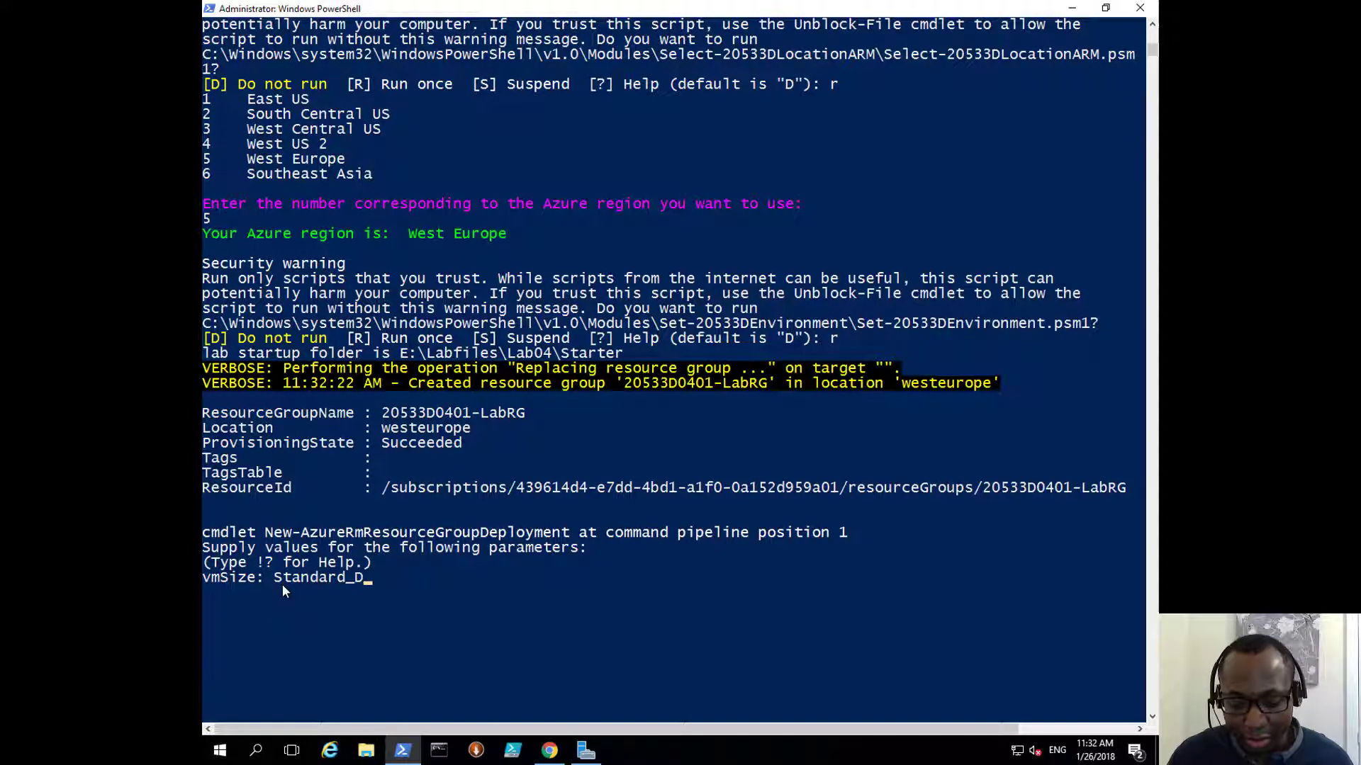
type("1_V2")
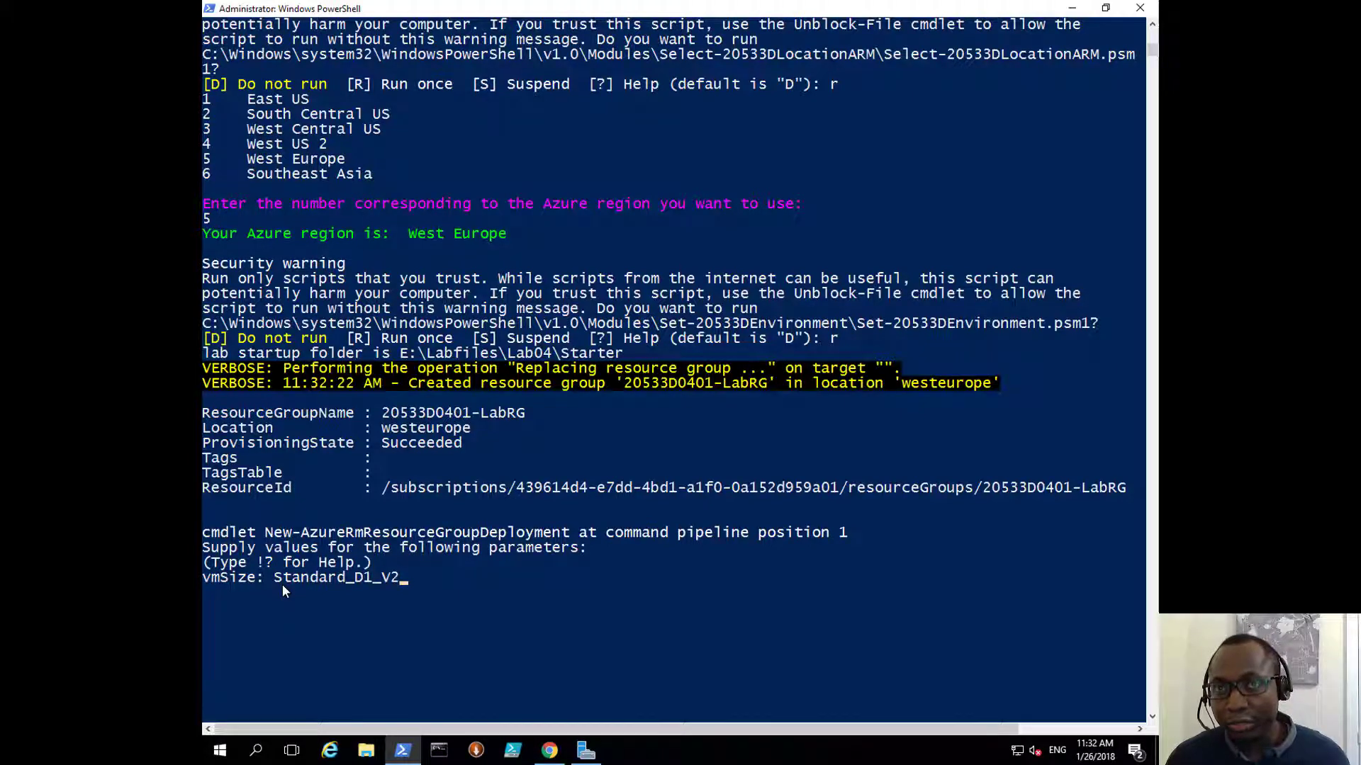
key("Return")
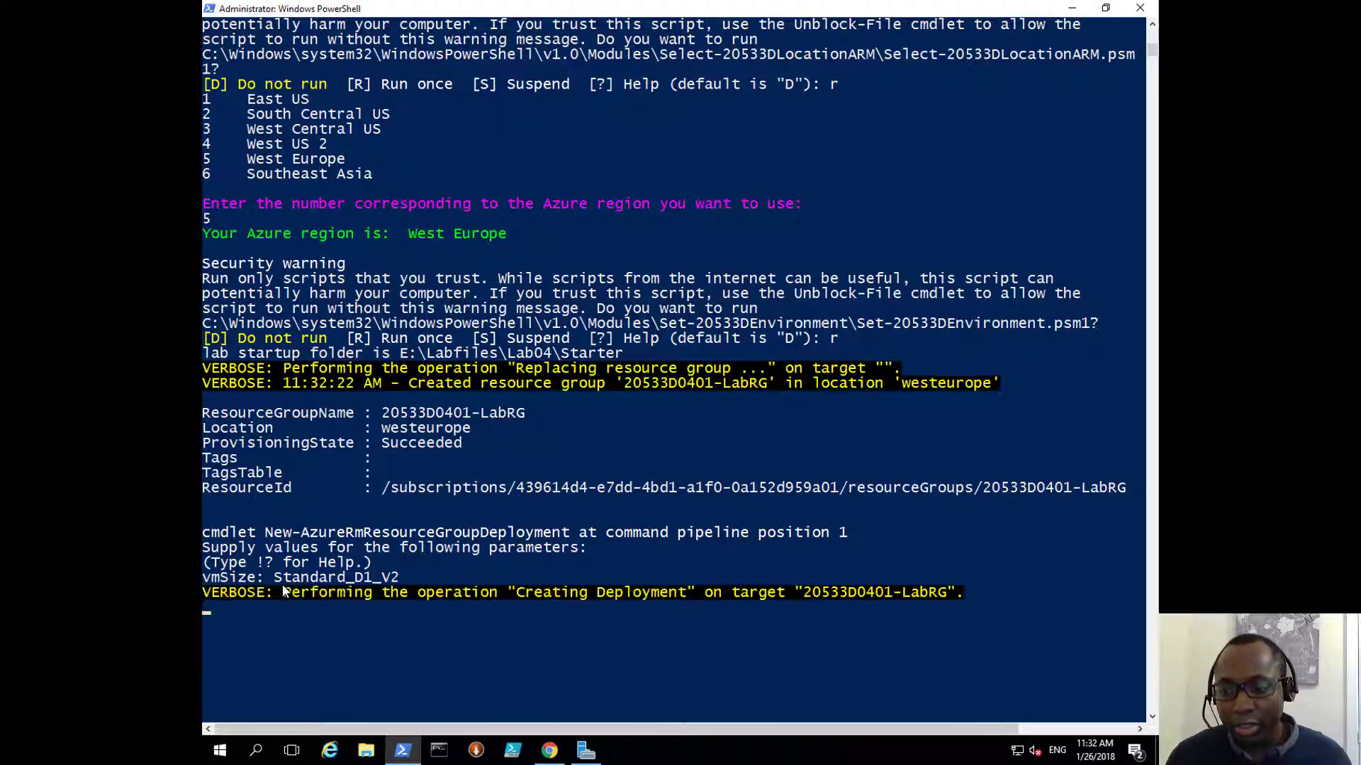
scroll(412, 550, "down", 2)
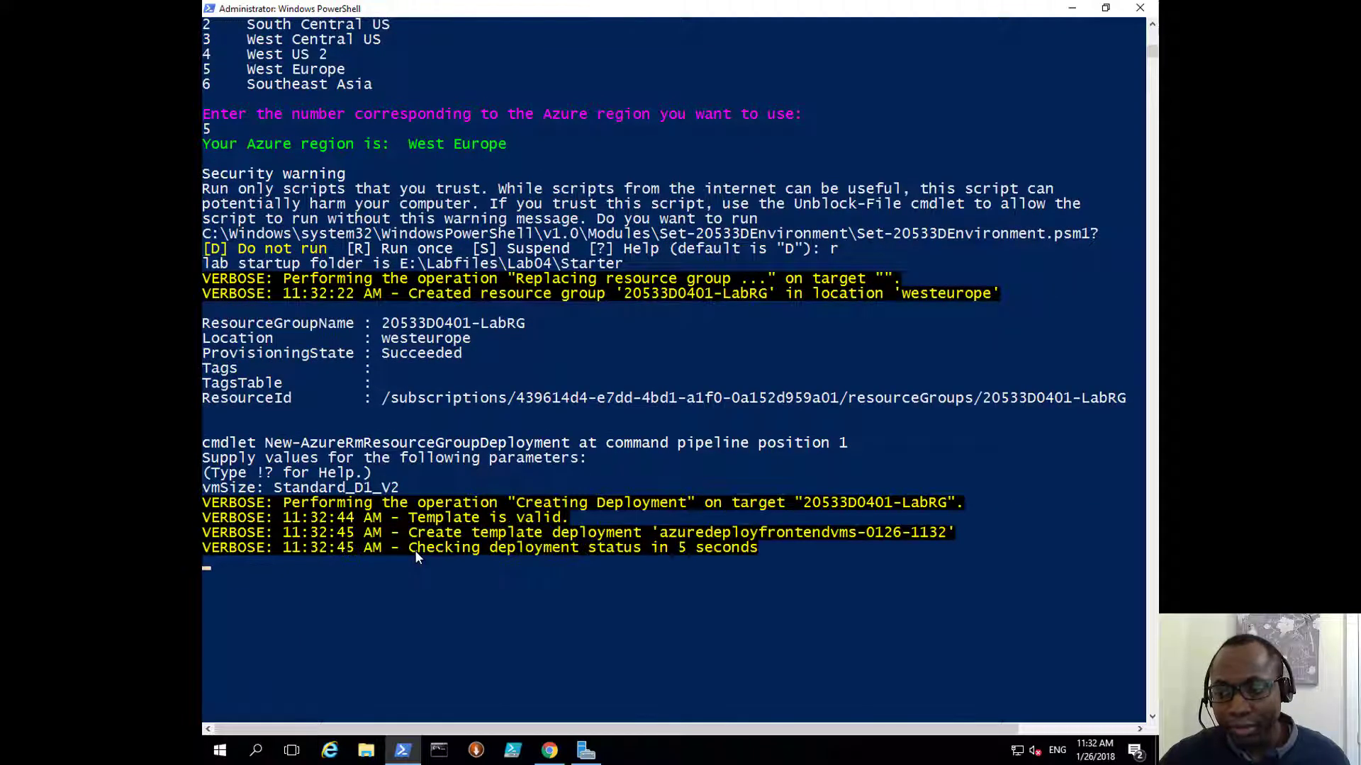
Step: Refresh Azure resource groups, open 20533D0401-LabRG, then minimize the browser to see PowerShell
left_click(550, 752)
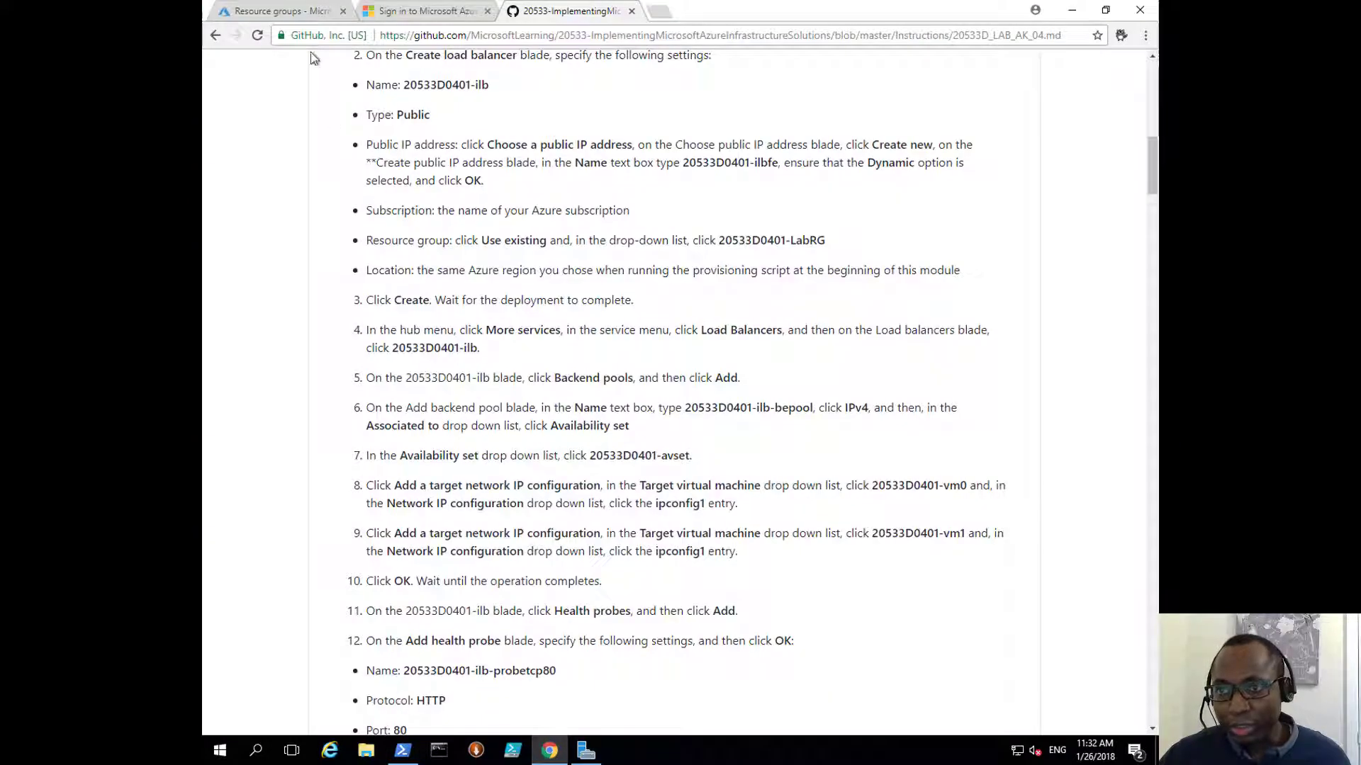
left_click(304, 14)
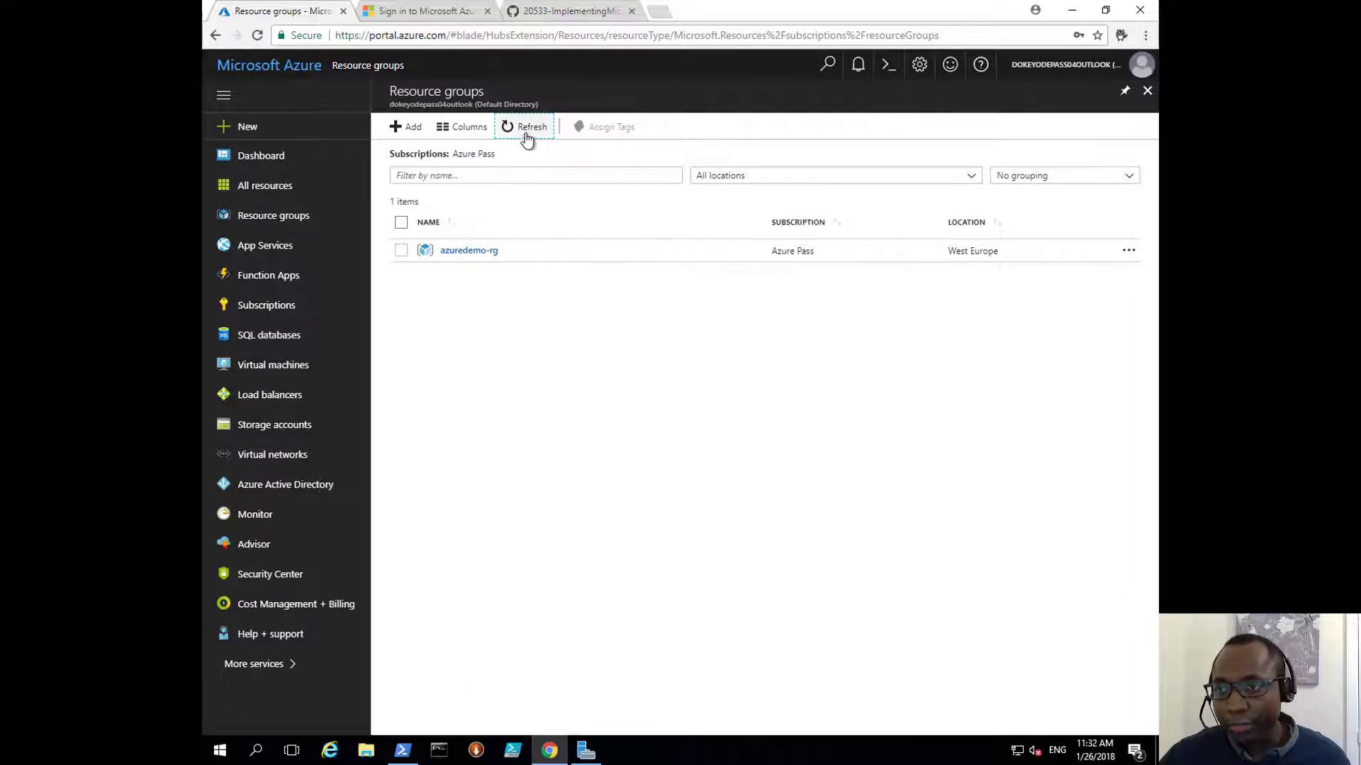
left_click(268, 216)
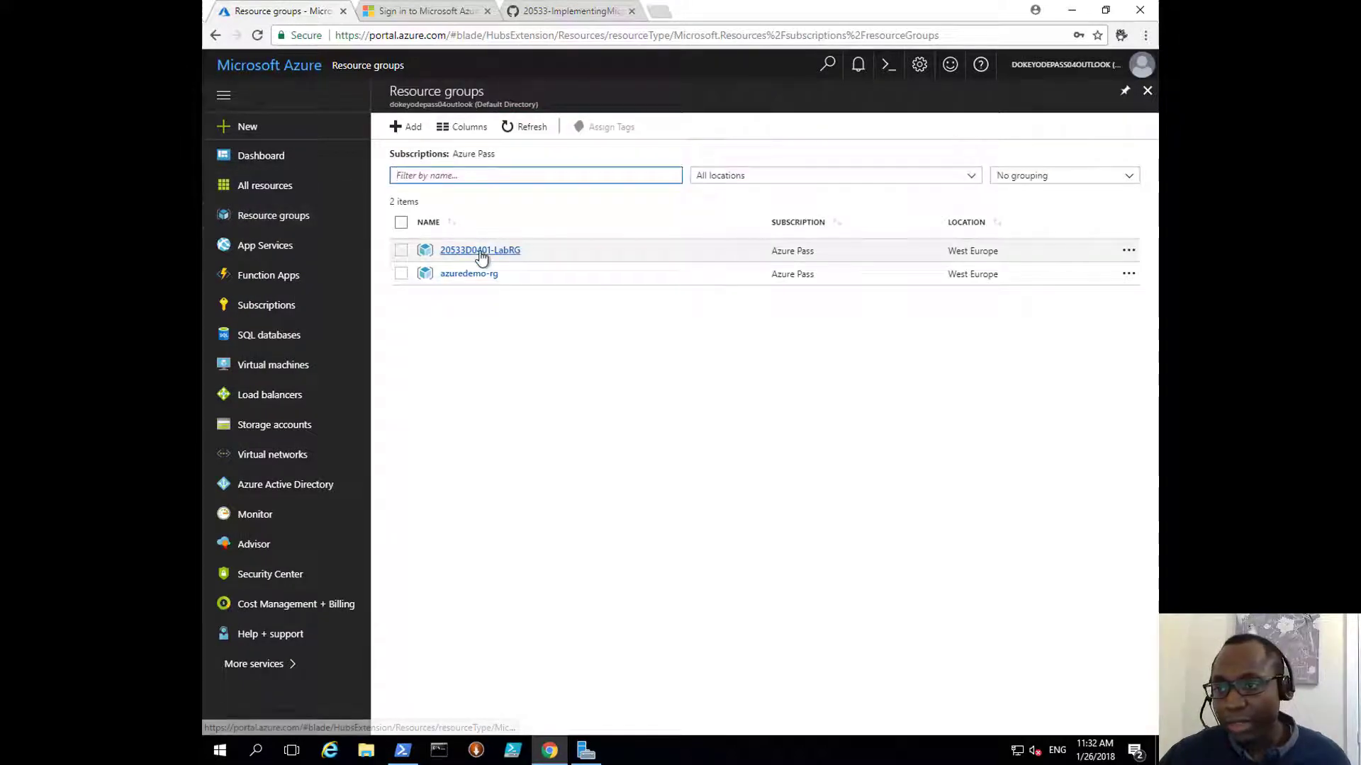
left_click(482, 252)
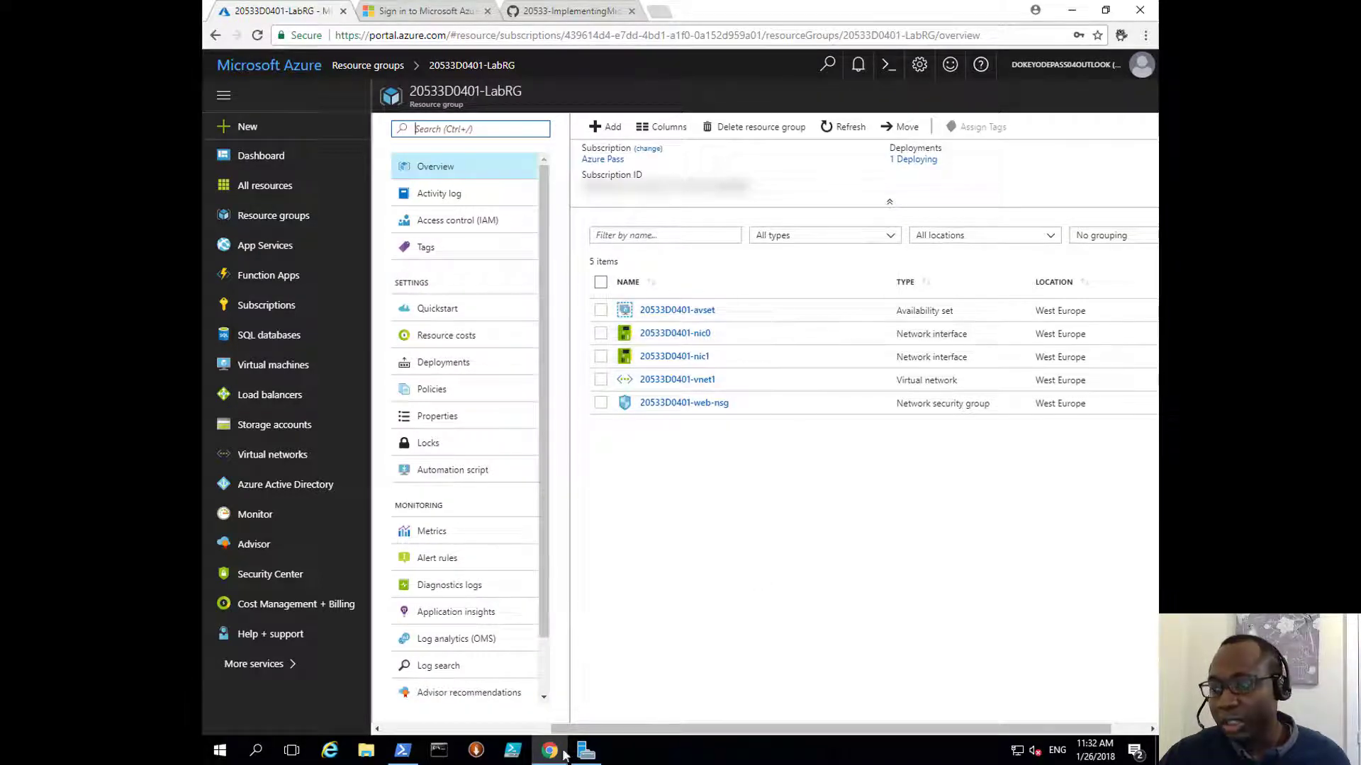
left_click(1071, 11)
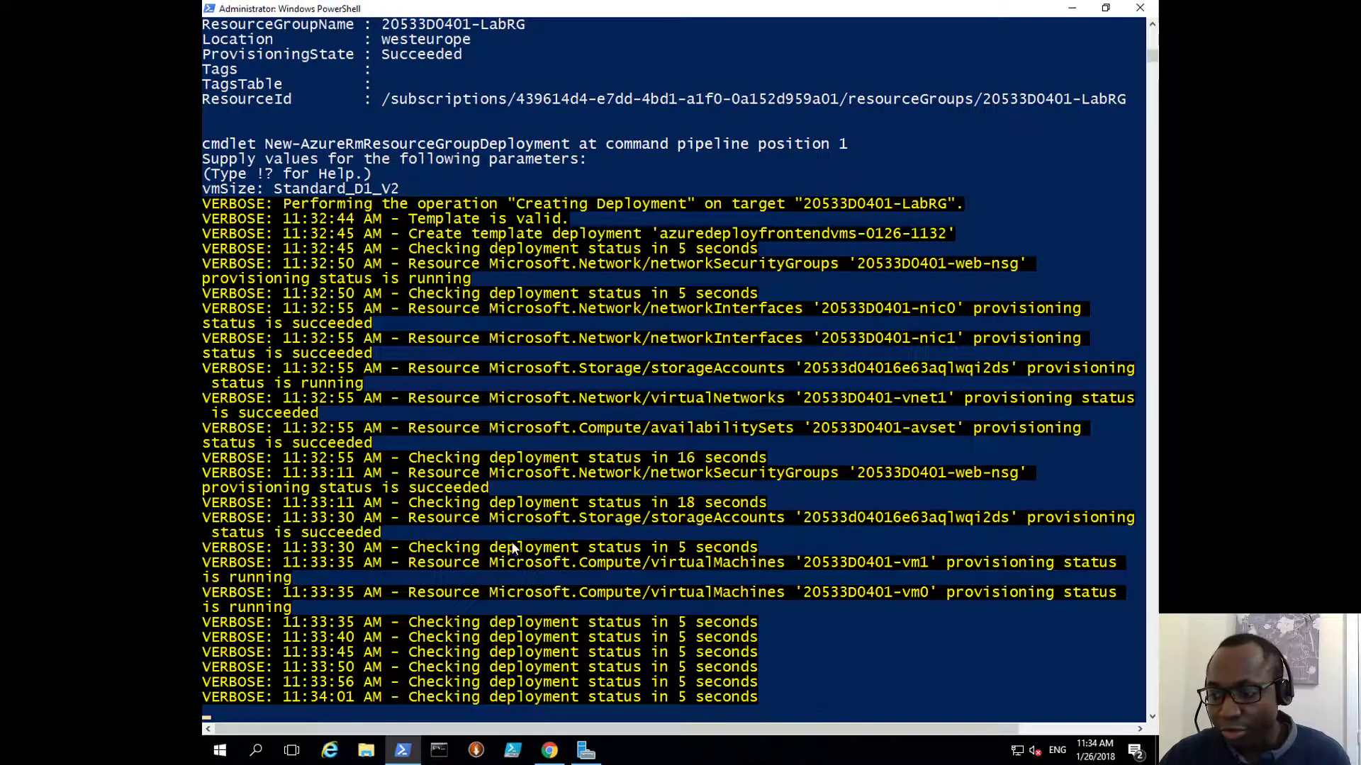
Step: Refresh the 20533D0401-LabRG overview to see both web VMs, then return to the PowerShell vmSize prompt
scroll(513, 550, "down", 2)
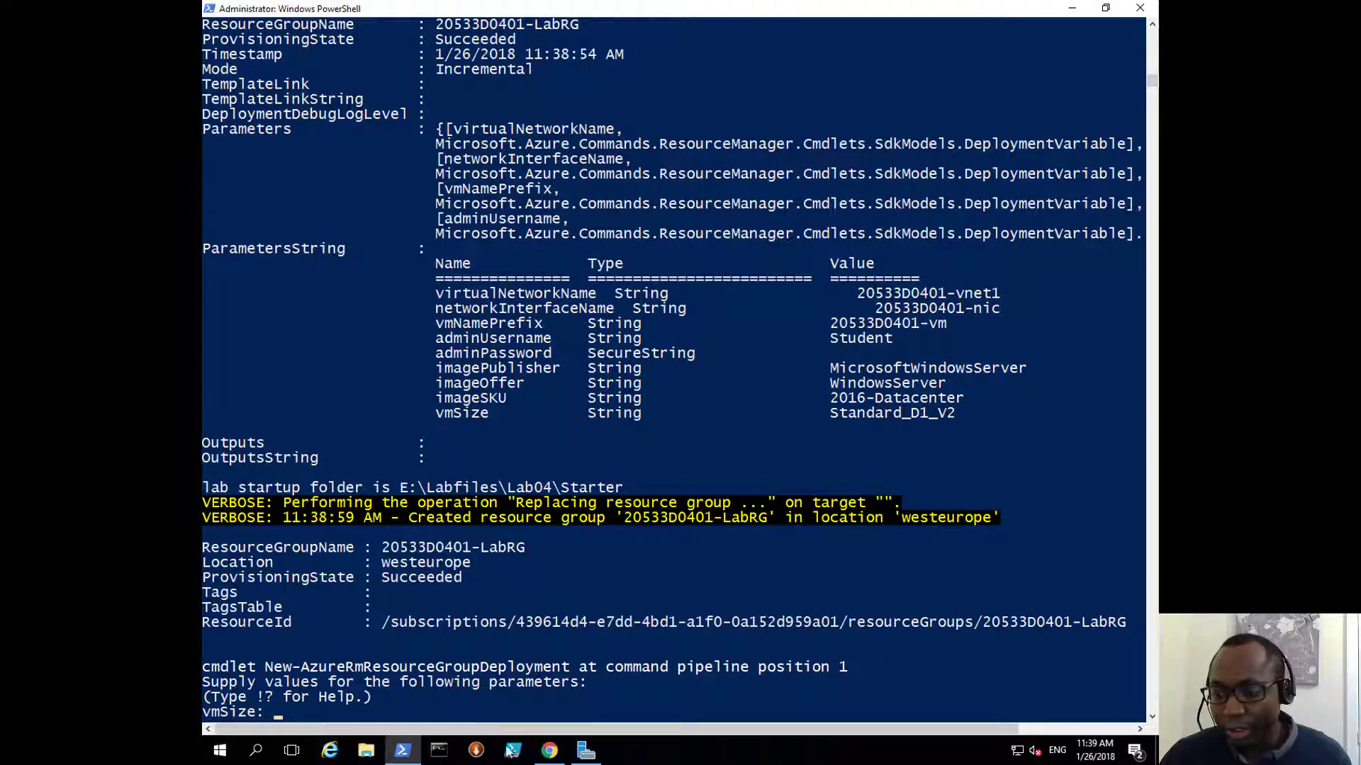
left_click(552, 753)
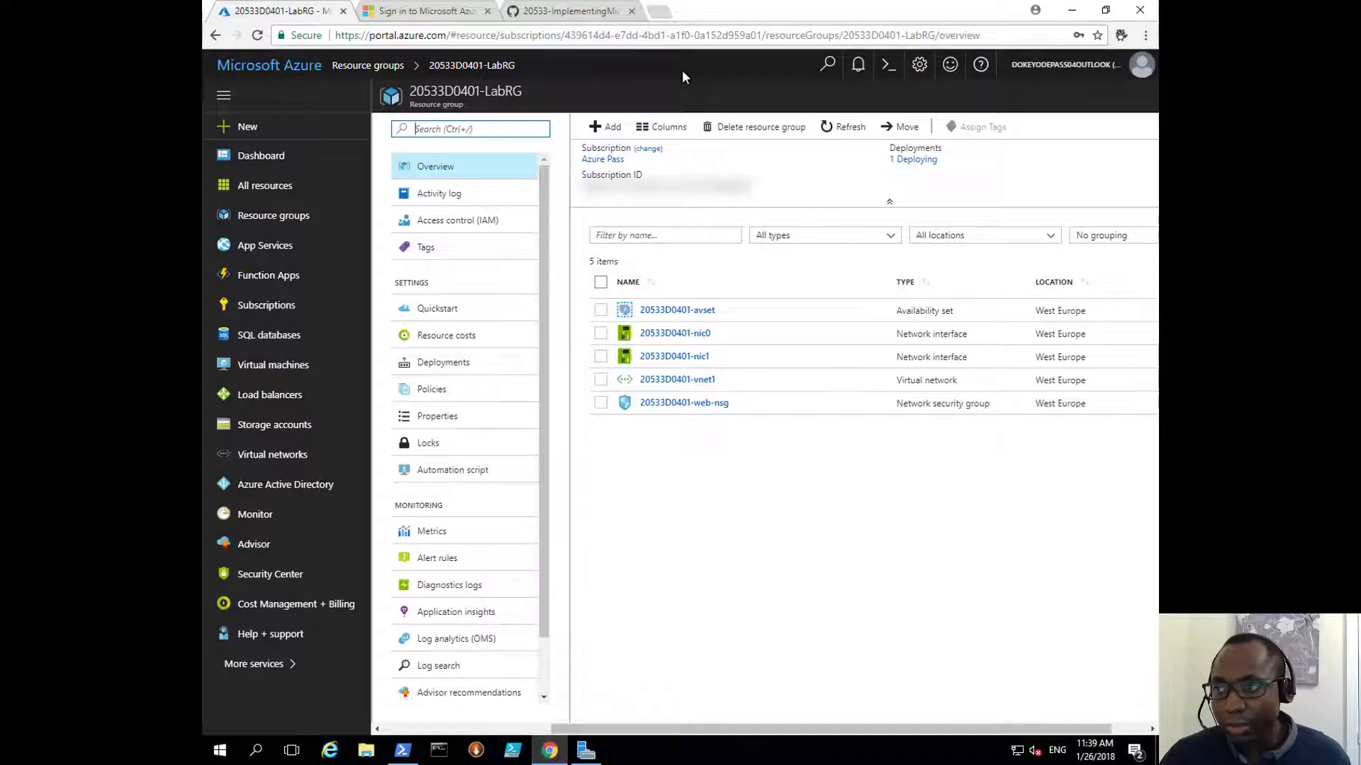
left_click(844, 135)
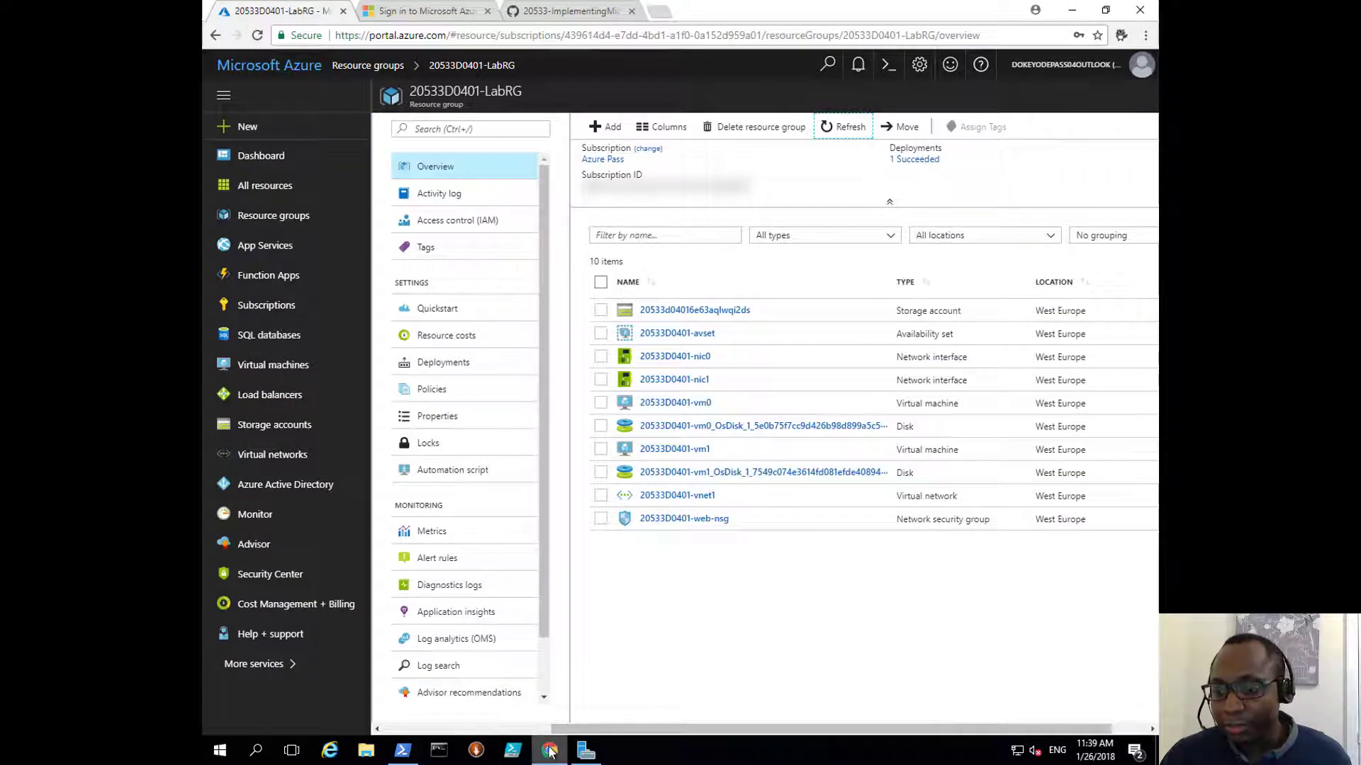
left_click(402, 751)
left_click(348, 713)
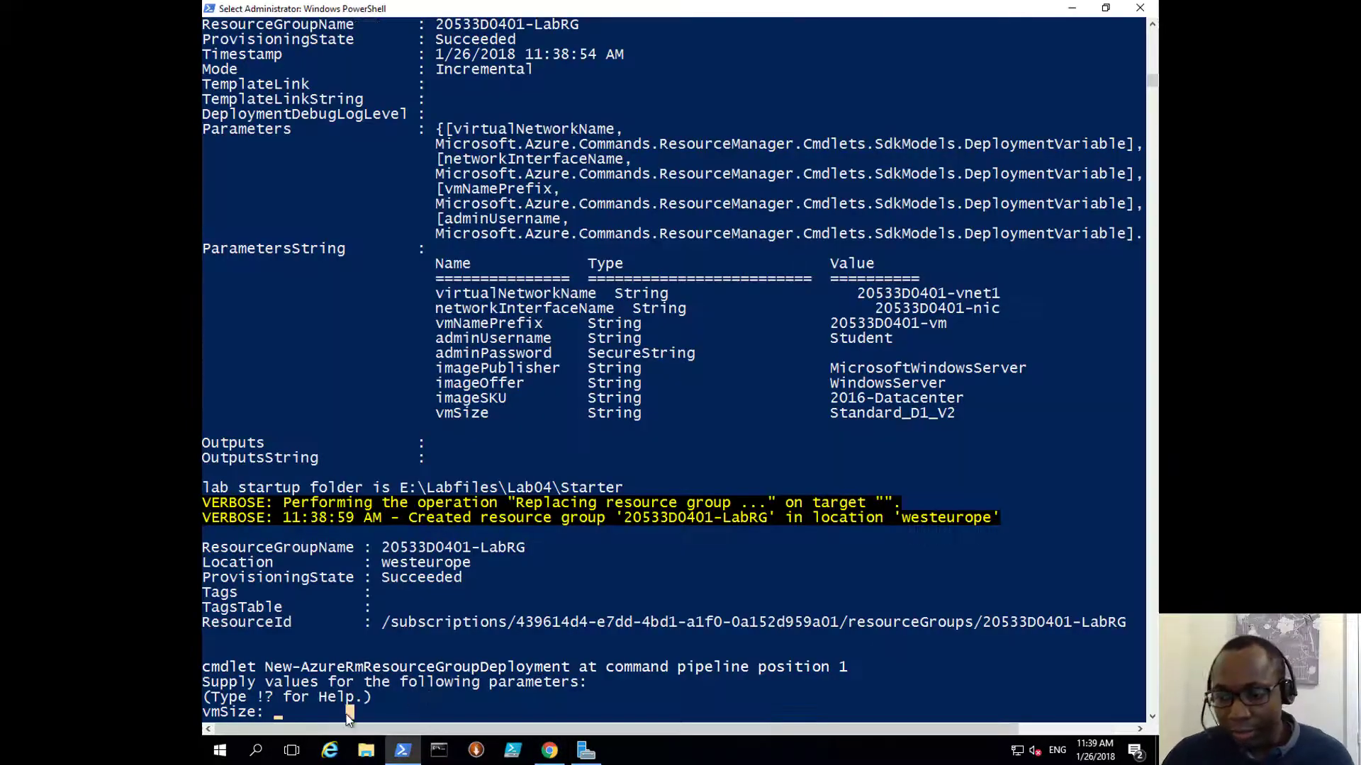
Step: Enter Standard_D1_V2 as vmSize to finish the Lab 4 setup, then highlight the 12-minute elapsed time
type("Standar")
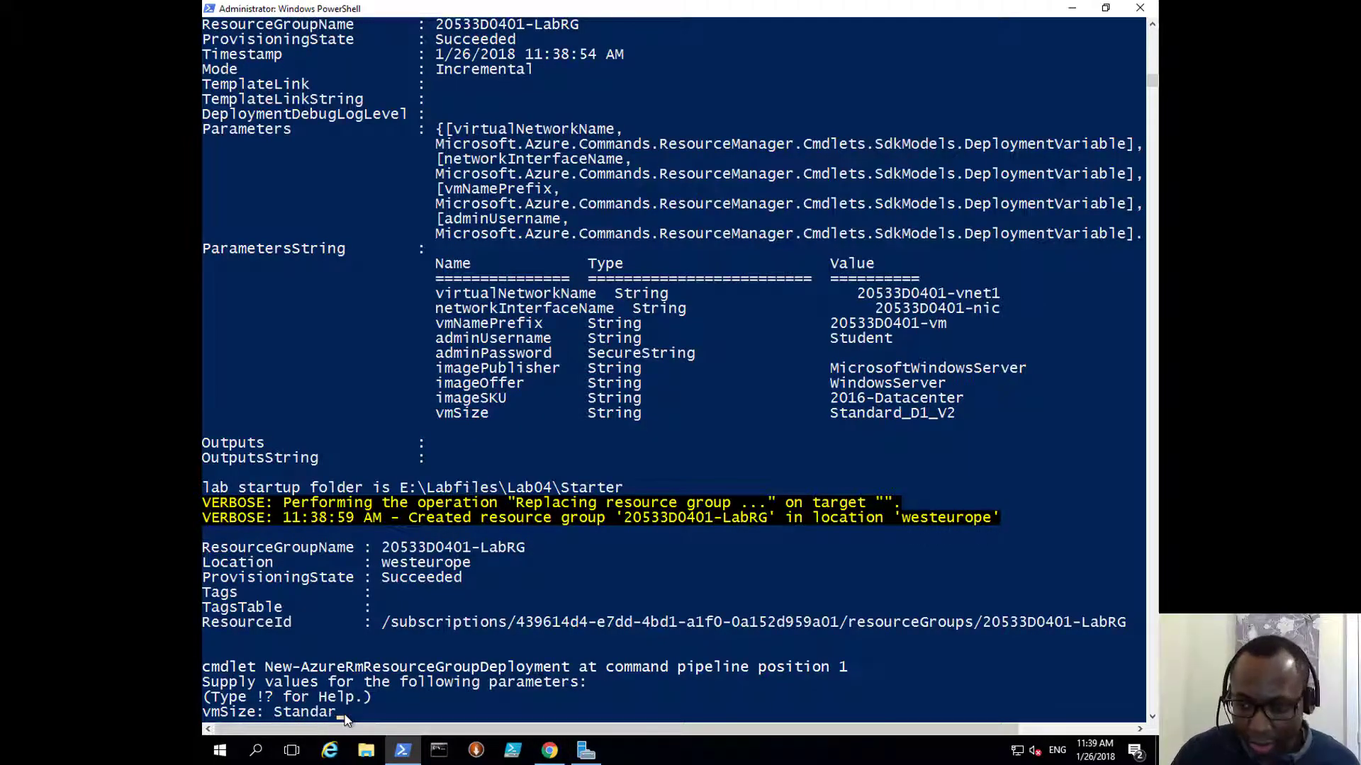
type("d_D1")
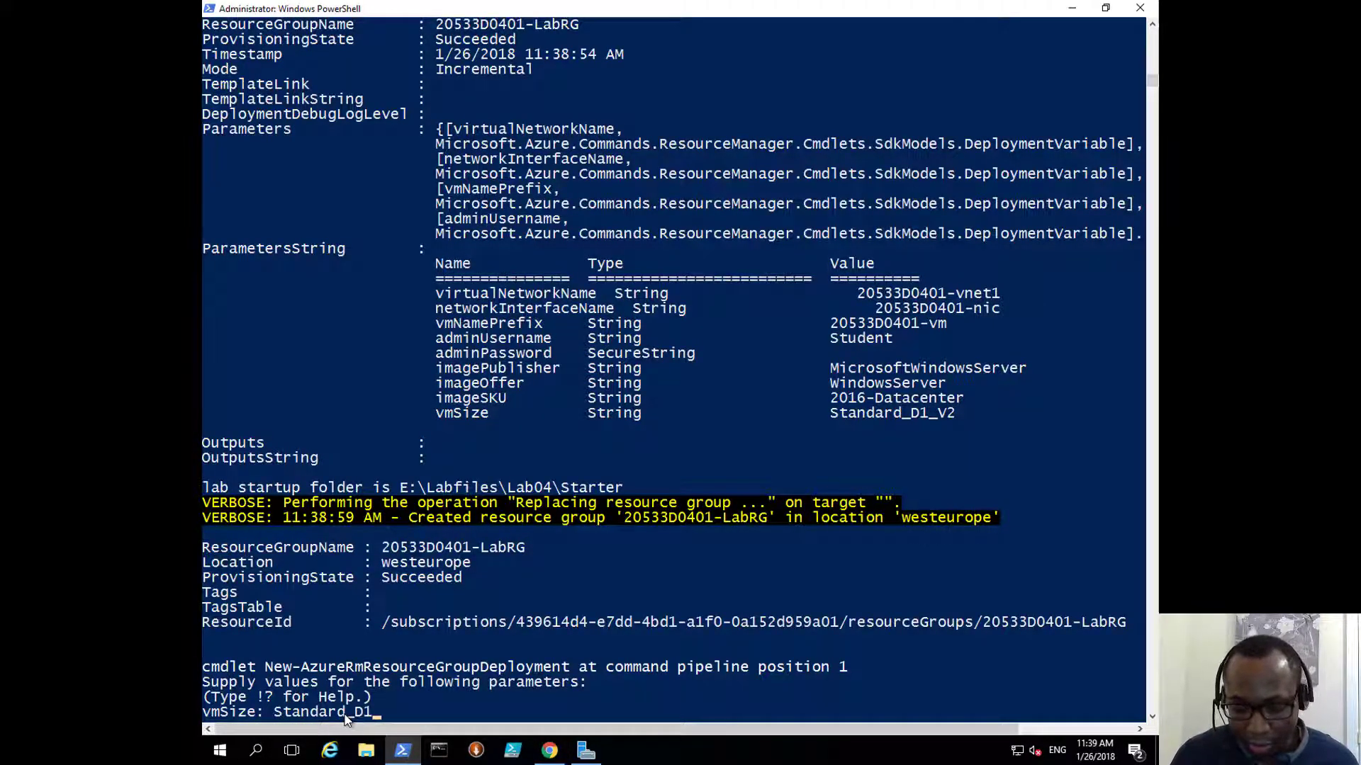
type("_V2")
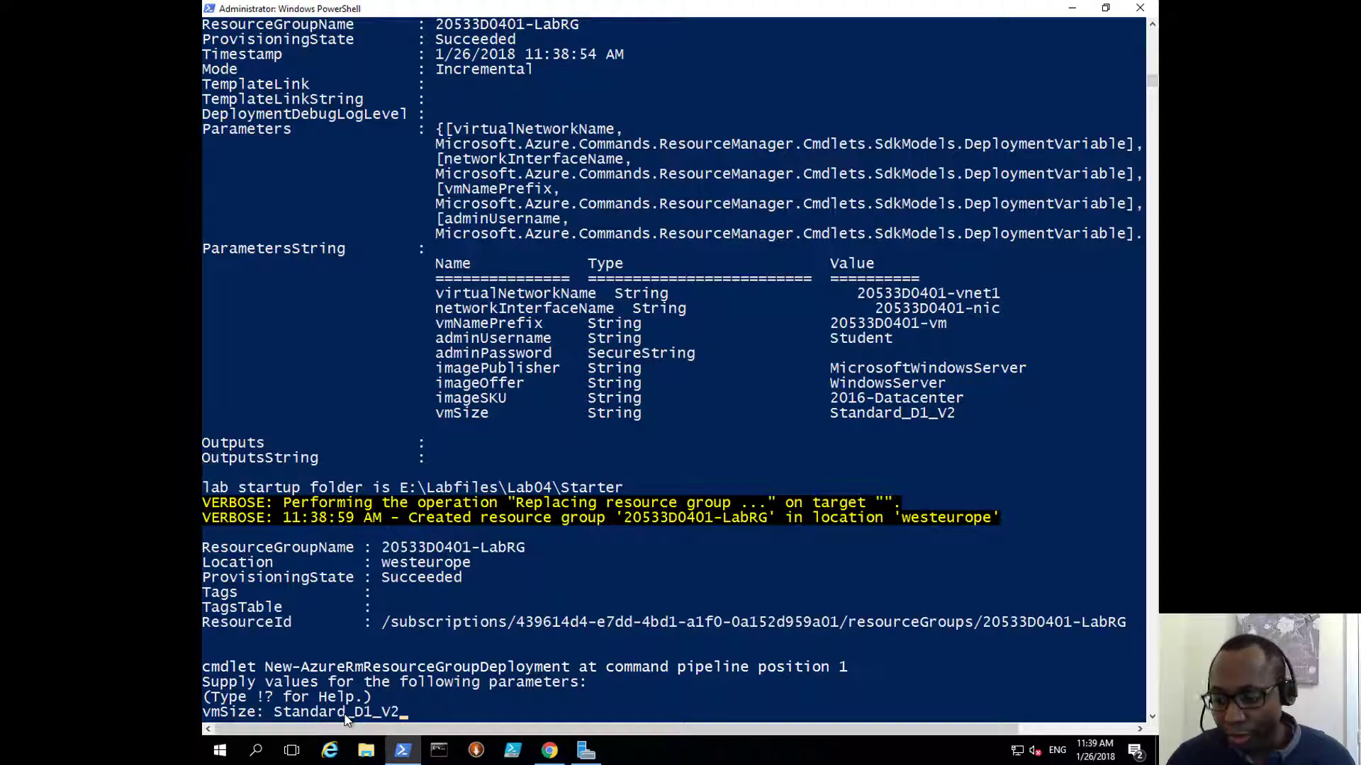
key("Return")
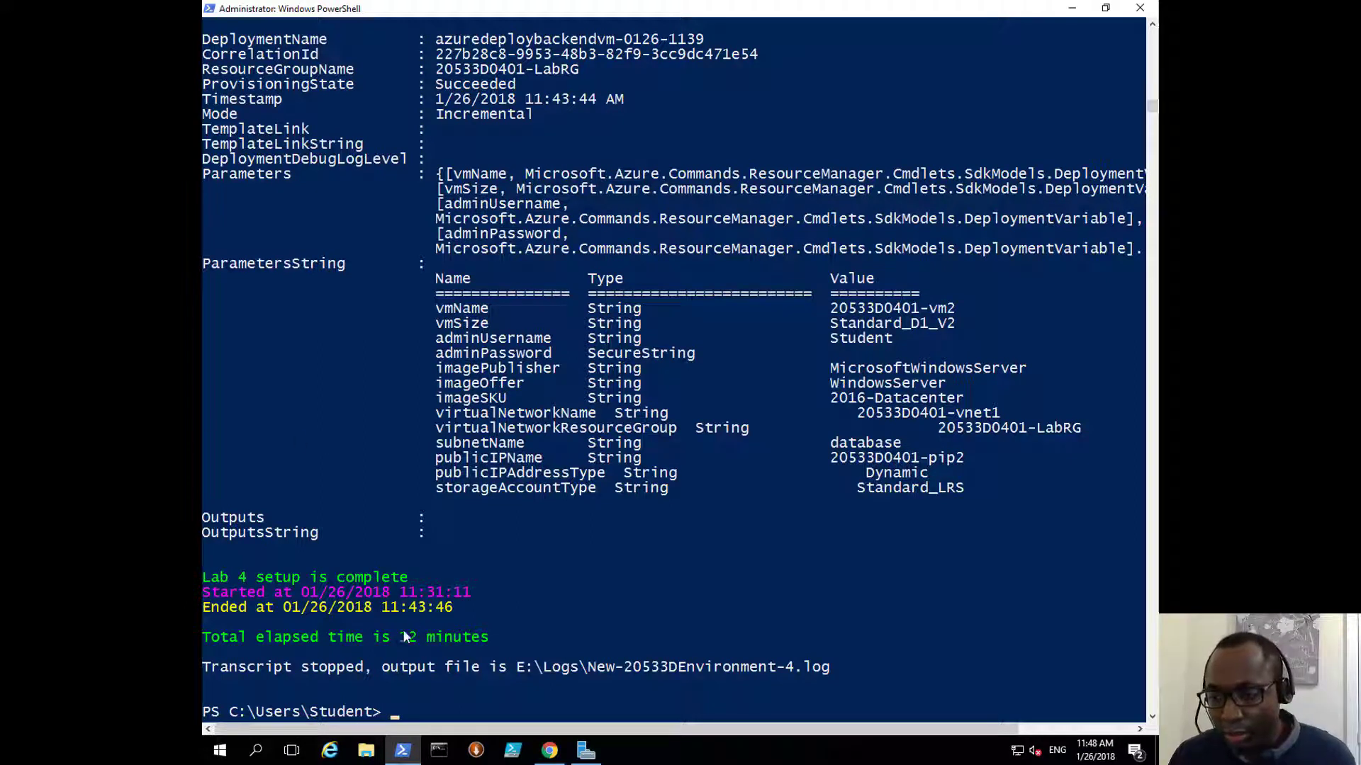
left_click(401, 636)
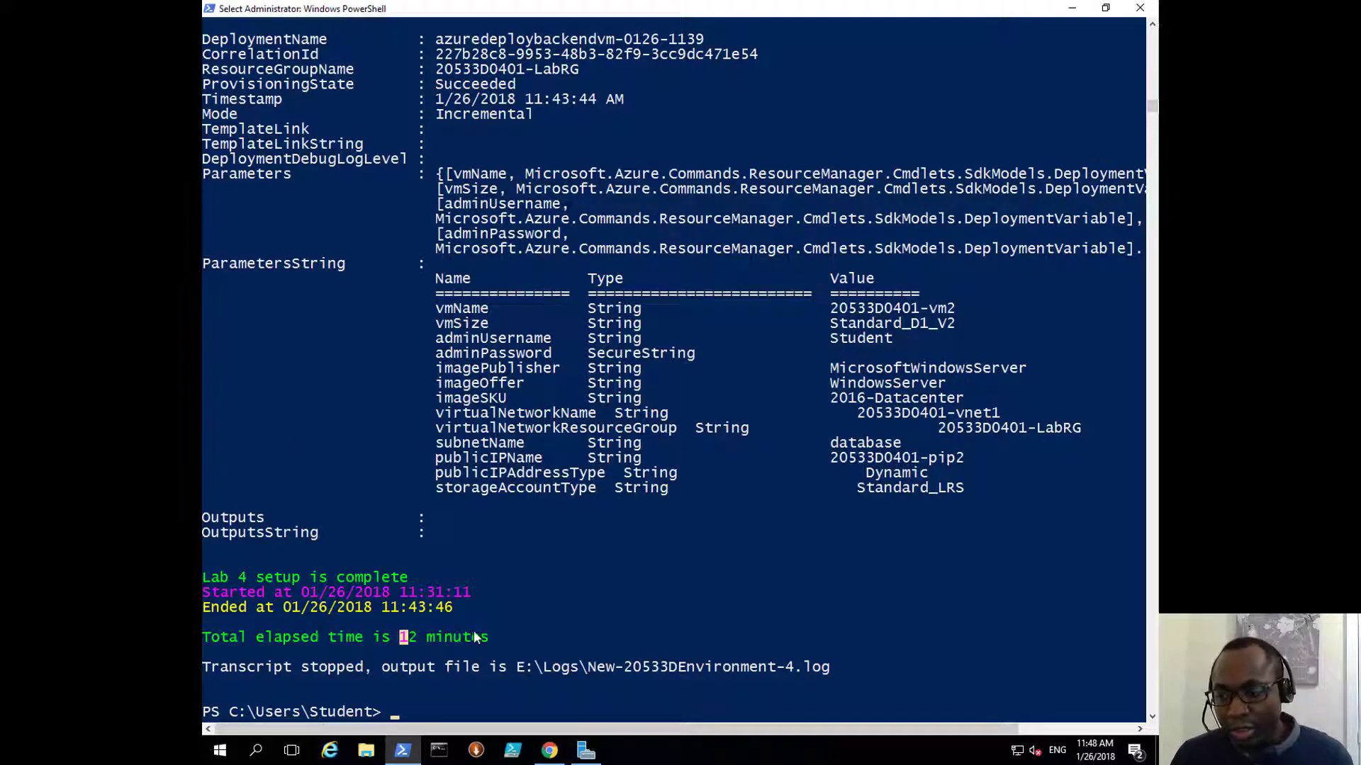
left_click_drag(489, 637, 414, 640)
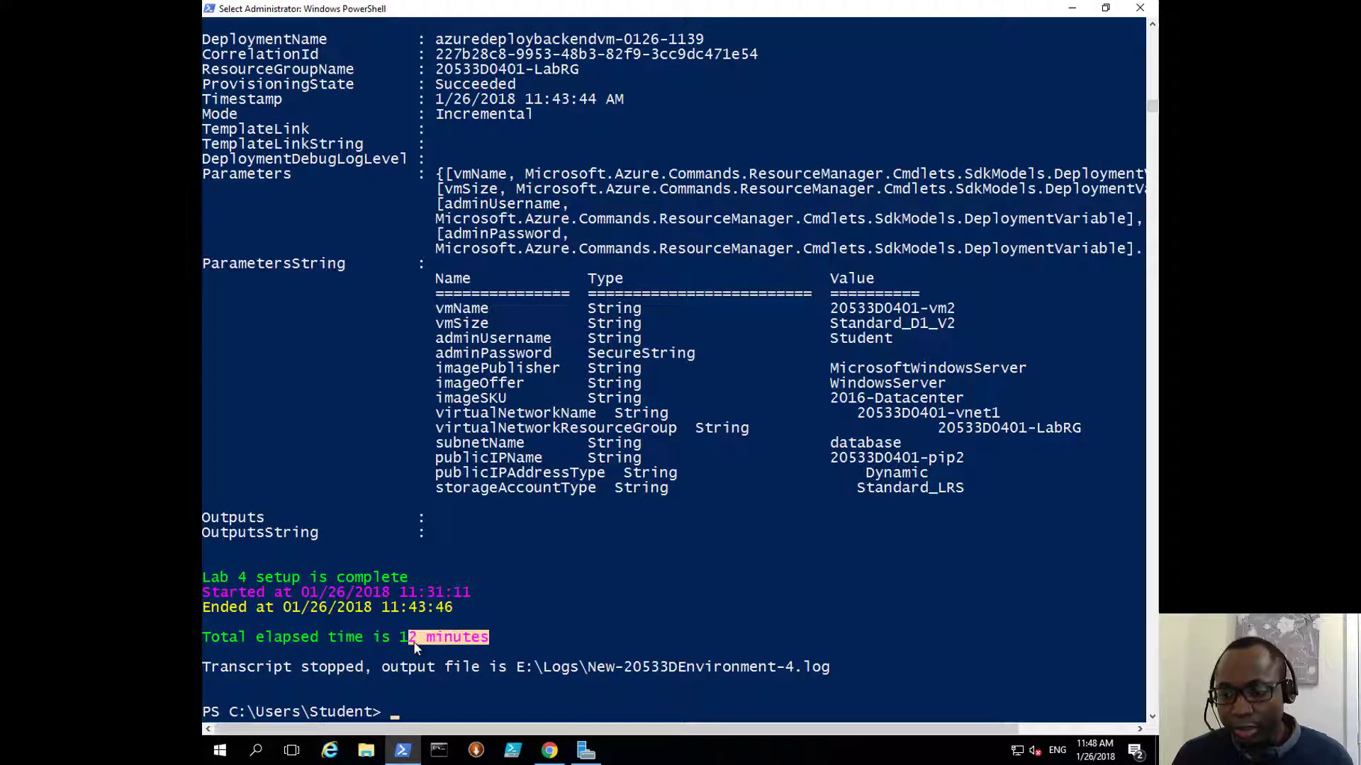
left_click(468, 684)
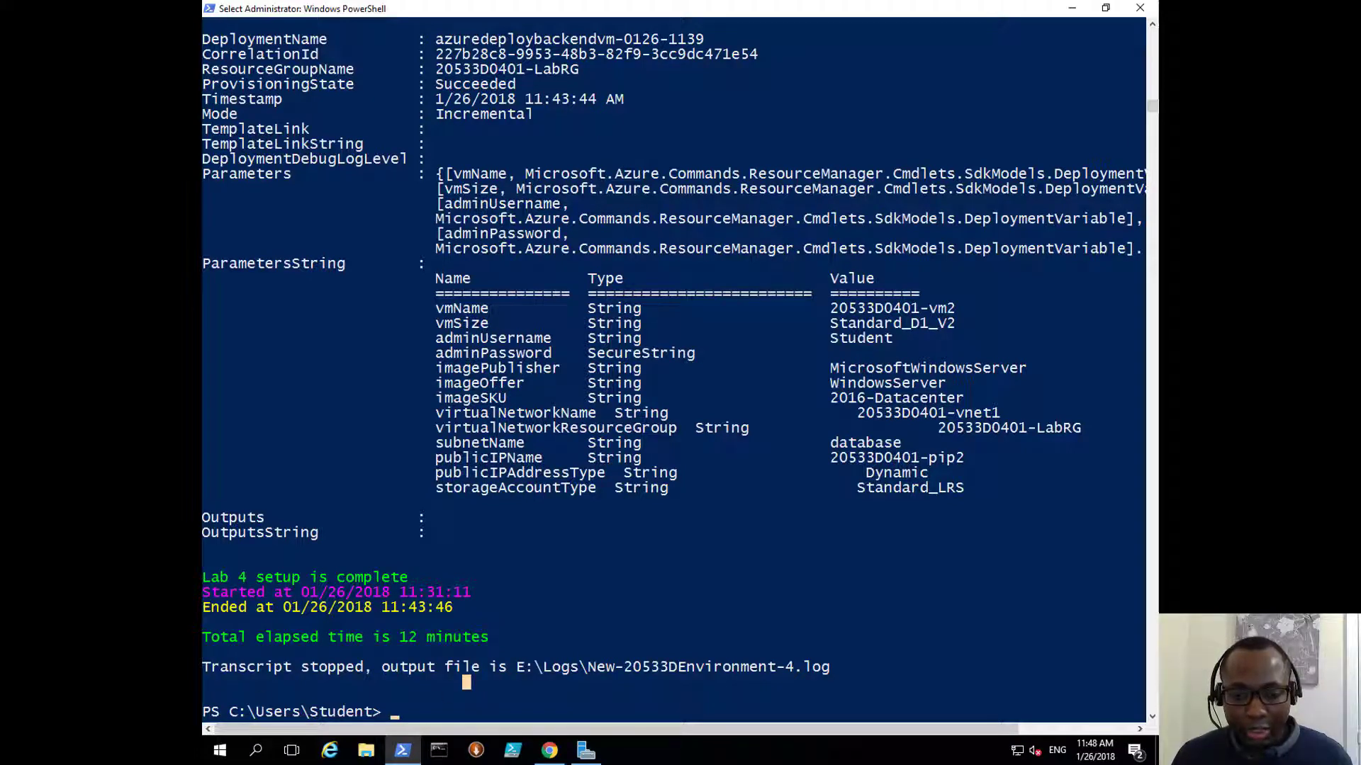
key("alt+Tab")
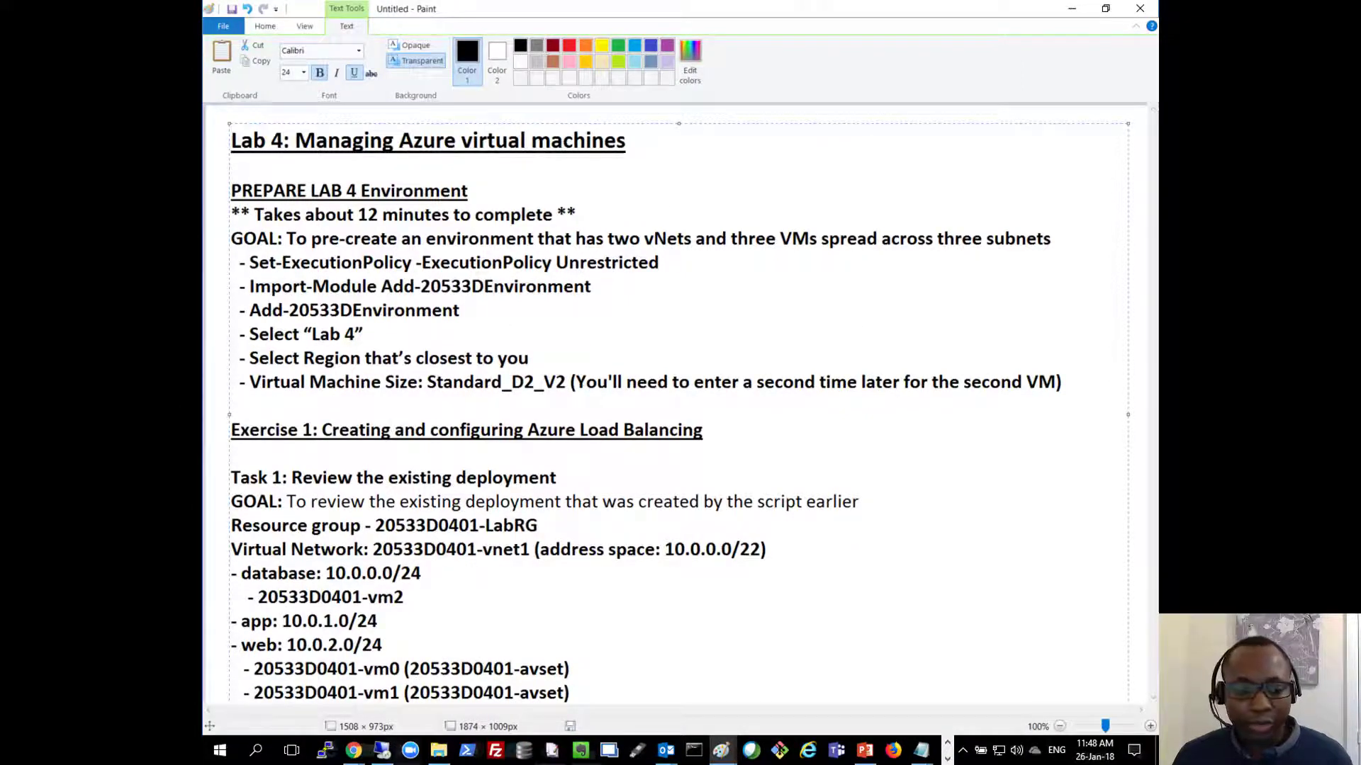
Step: Compare the network diagram with the Lab 4 notes and scroll down to Task 2
key("alt+Tab")
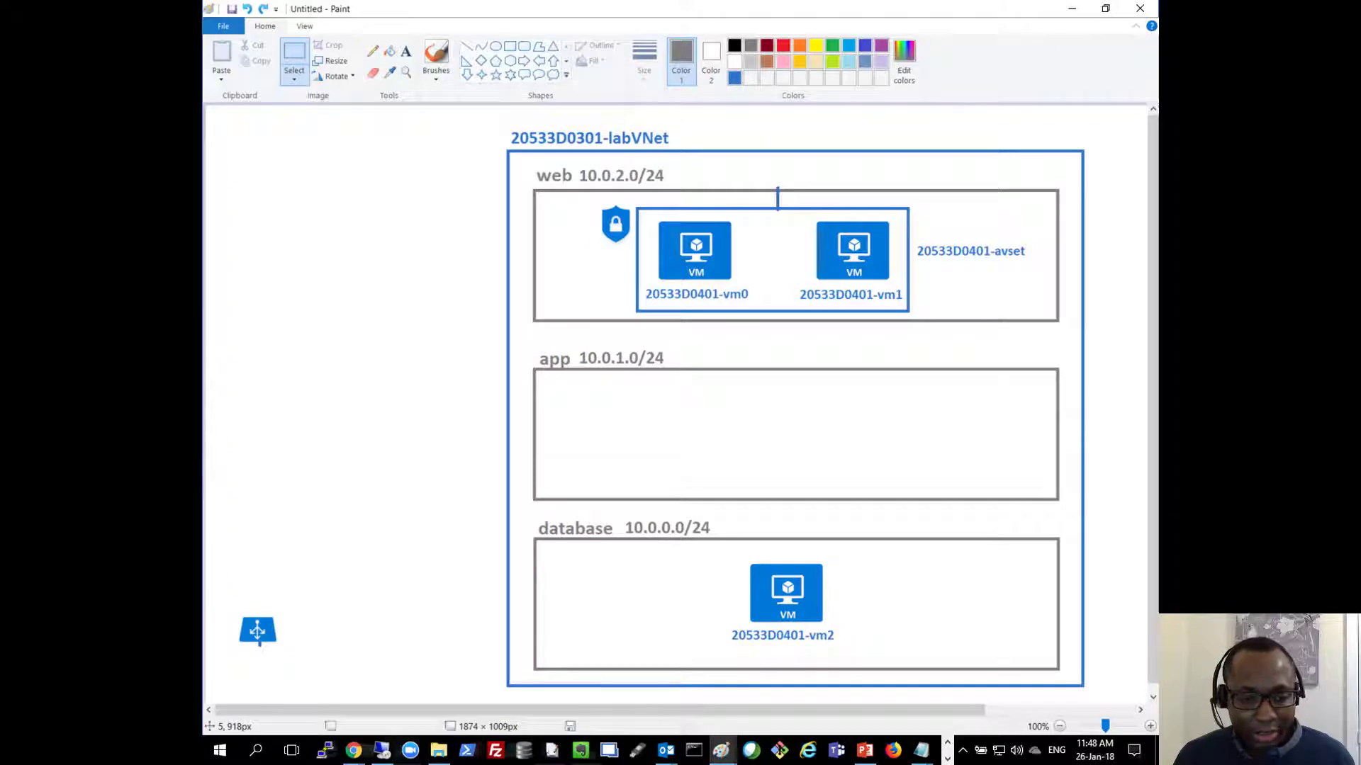
key("alt+Tab")
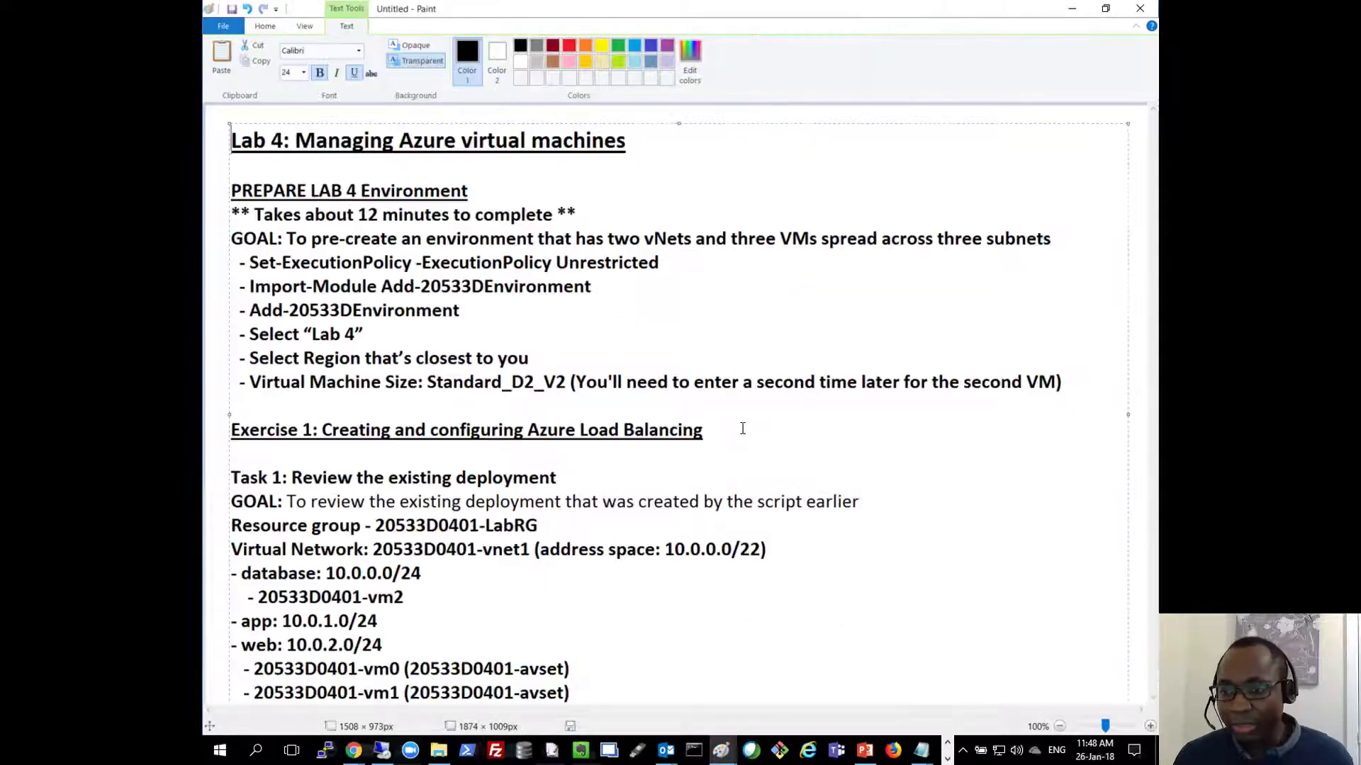
left_click(468, 457)
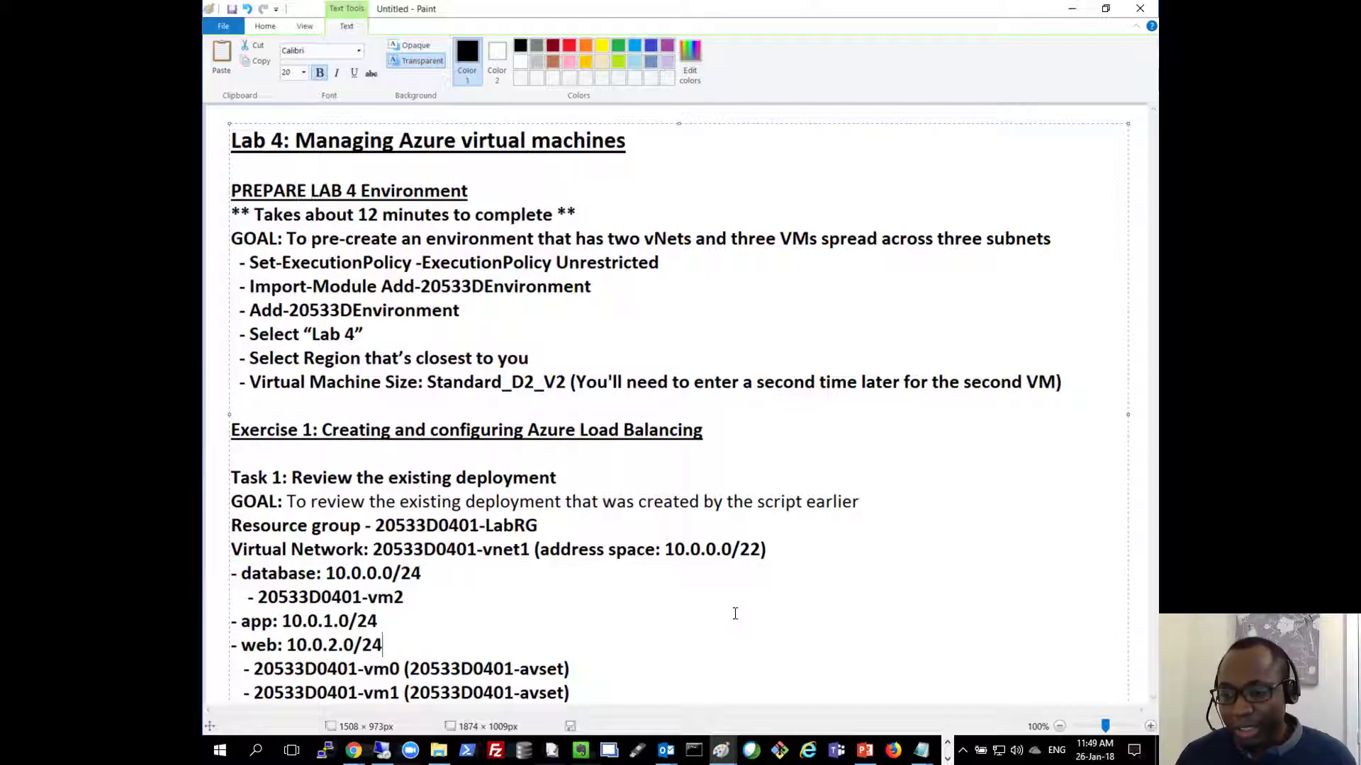
key("Down")
key("Down")
key("Down")
key("Down")
key("Down")
key("Down")
key("Down")
key("Down")
key("Down")
key("Down")
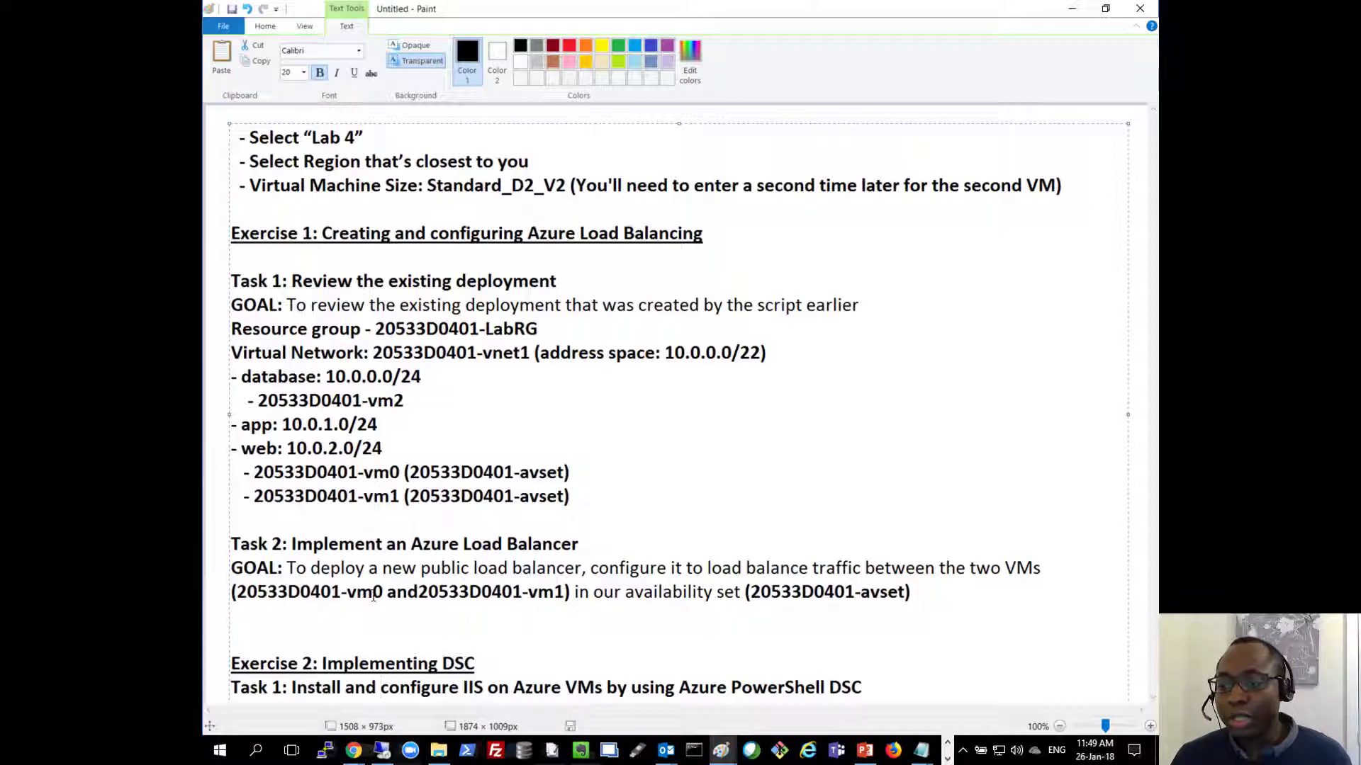
Step: Restore the load balancer icon above the web subnet with Ctrl+Y, then return to PowerShell
mouse_move(723, 748)
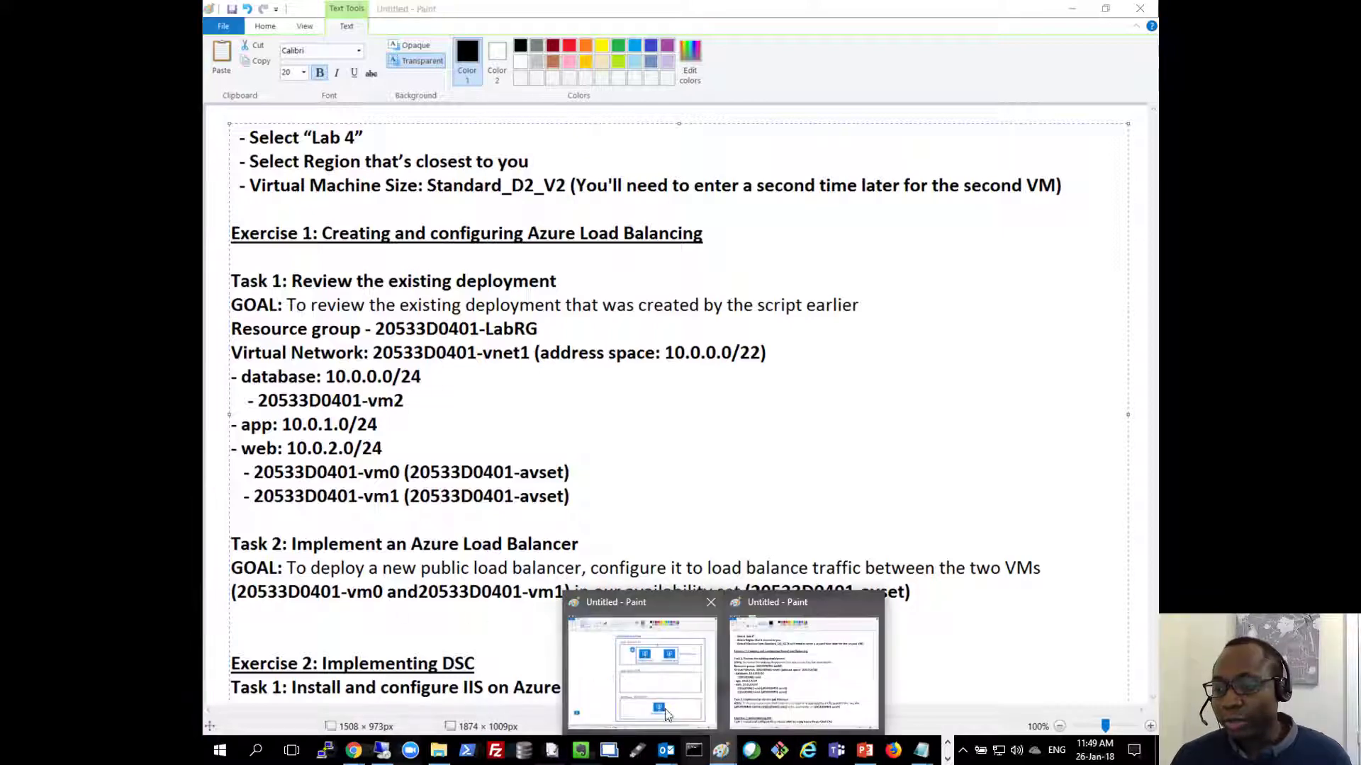
left_click(709, 677)
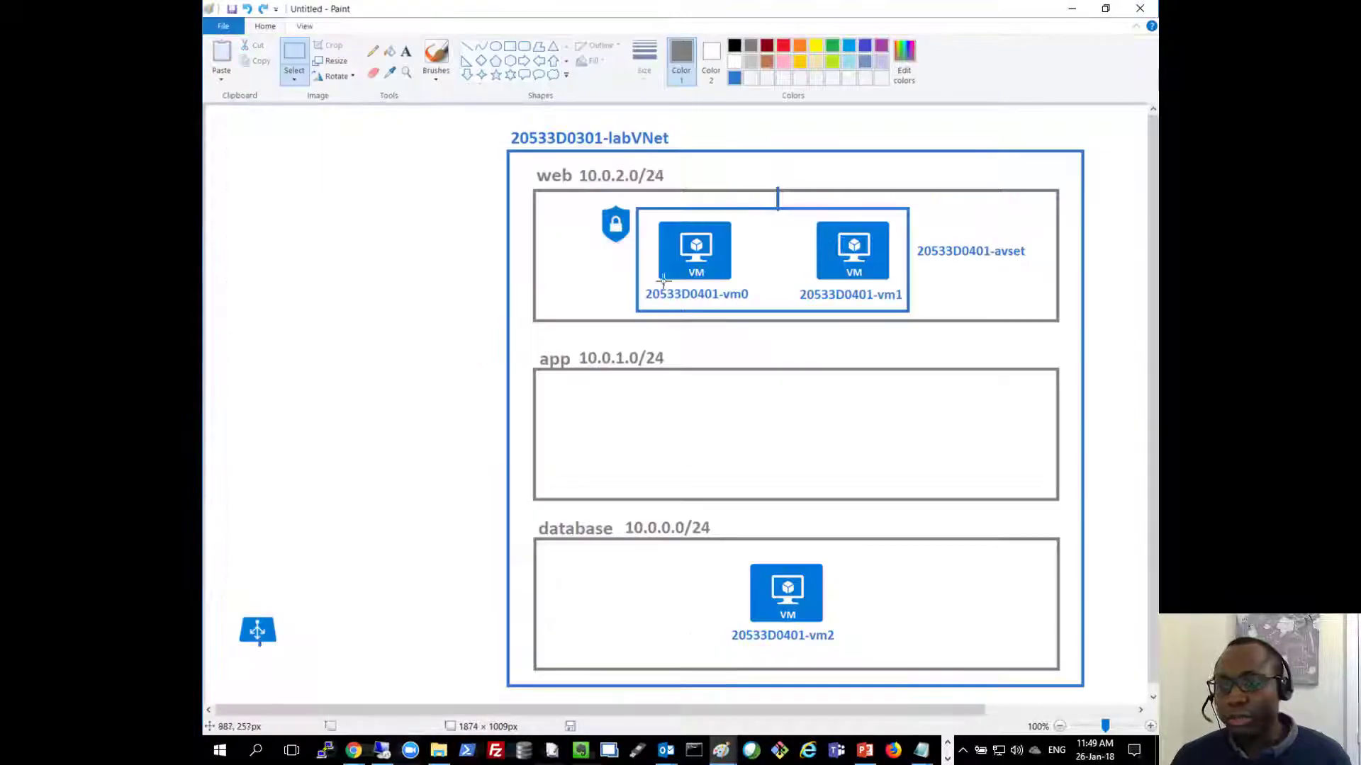
key("ctrl+y")
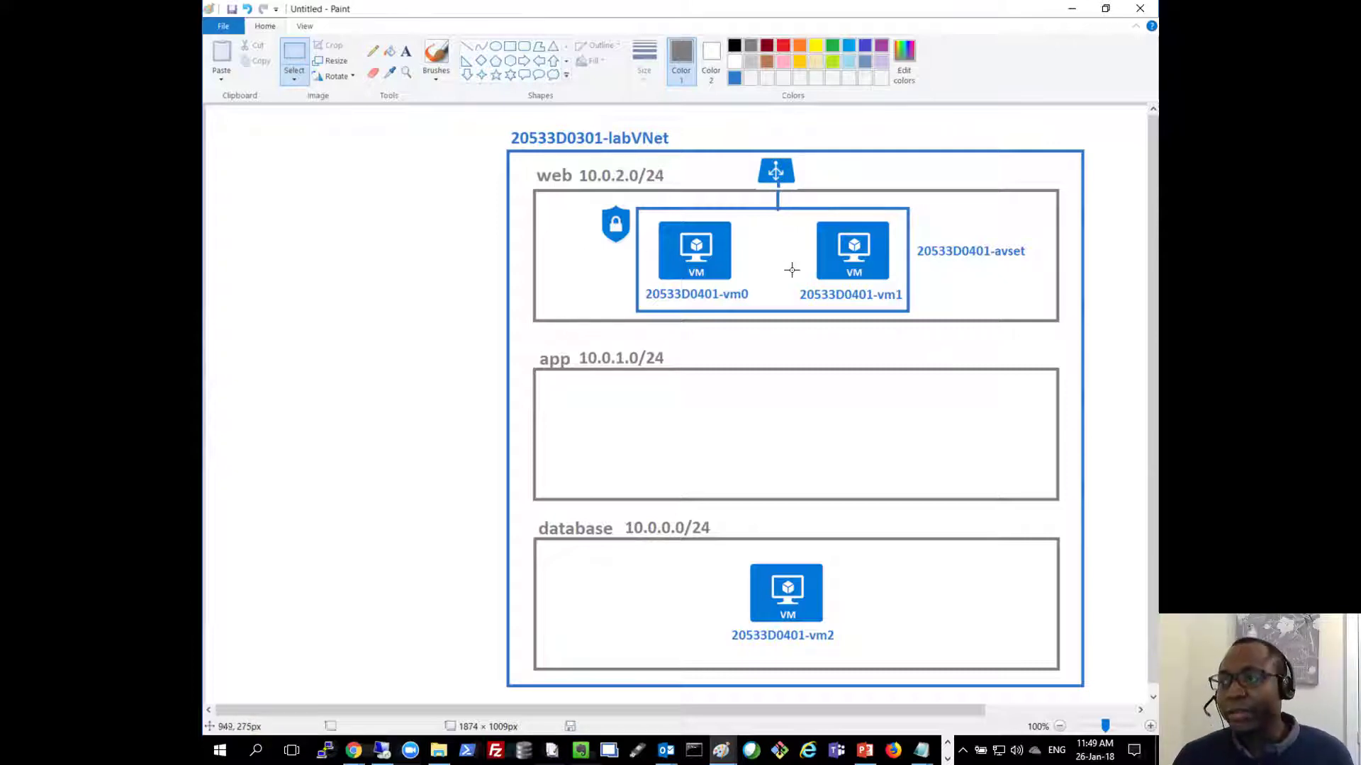
left_click(1071, 8)
left_click(382, 750)
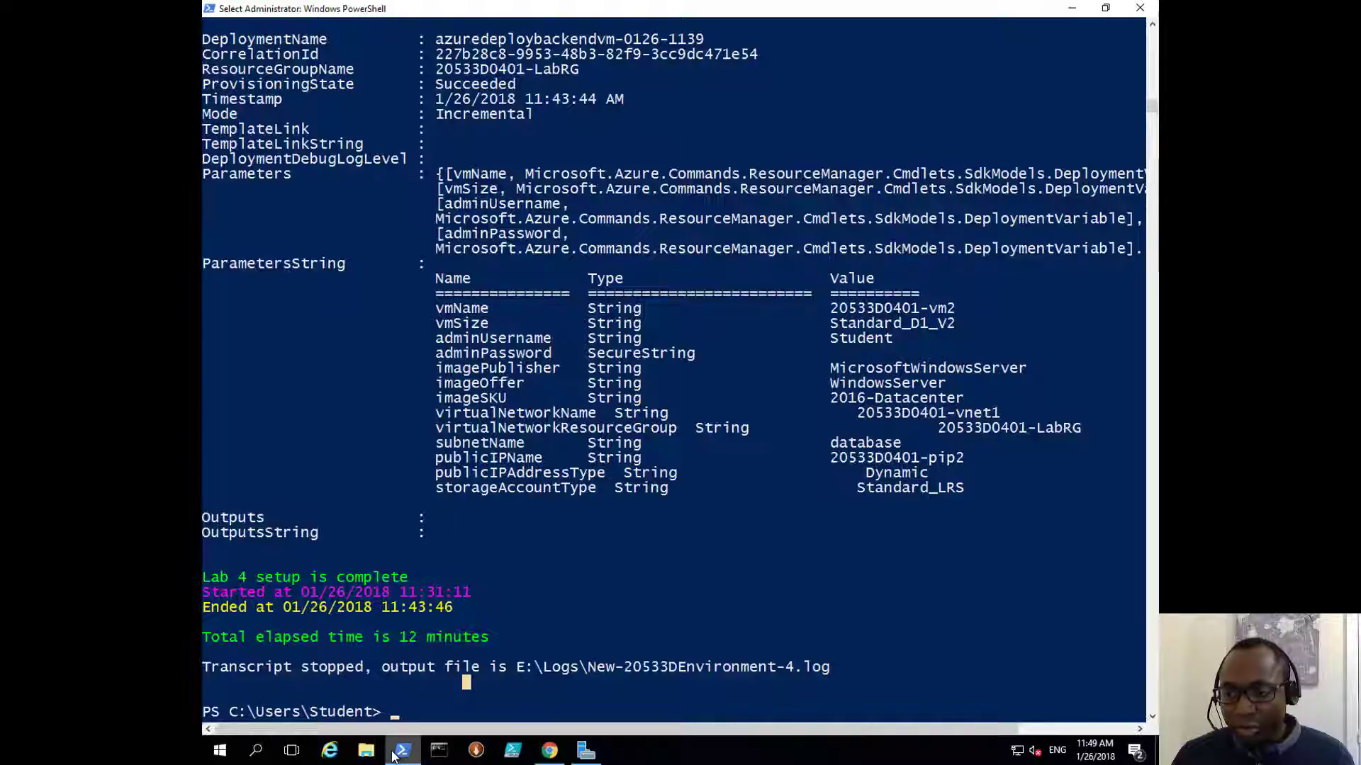
Step: Start a new Networking load balancer named 20533D0401-ilb from the dashboard
left_click(549, 750)
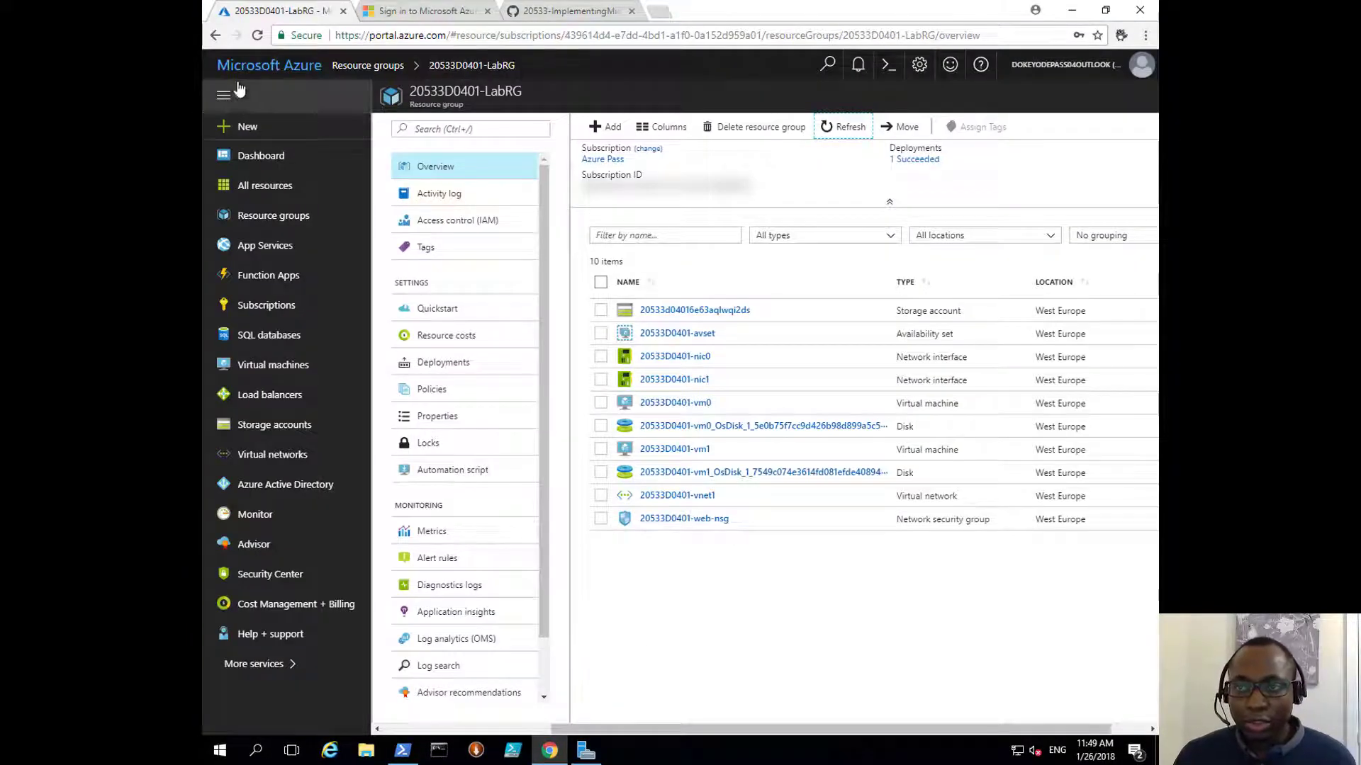
left_click(287, 78)
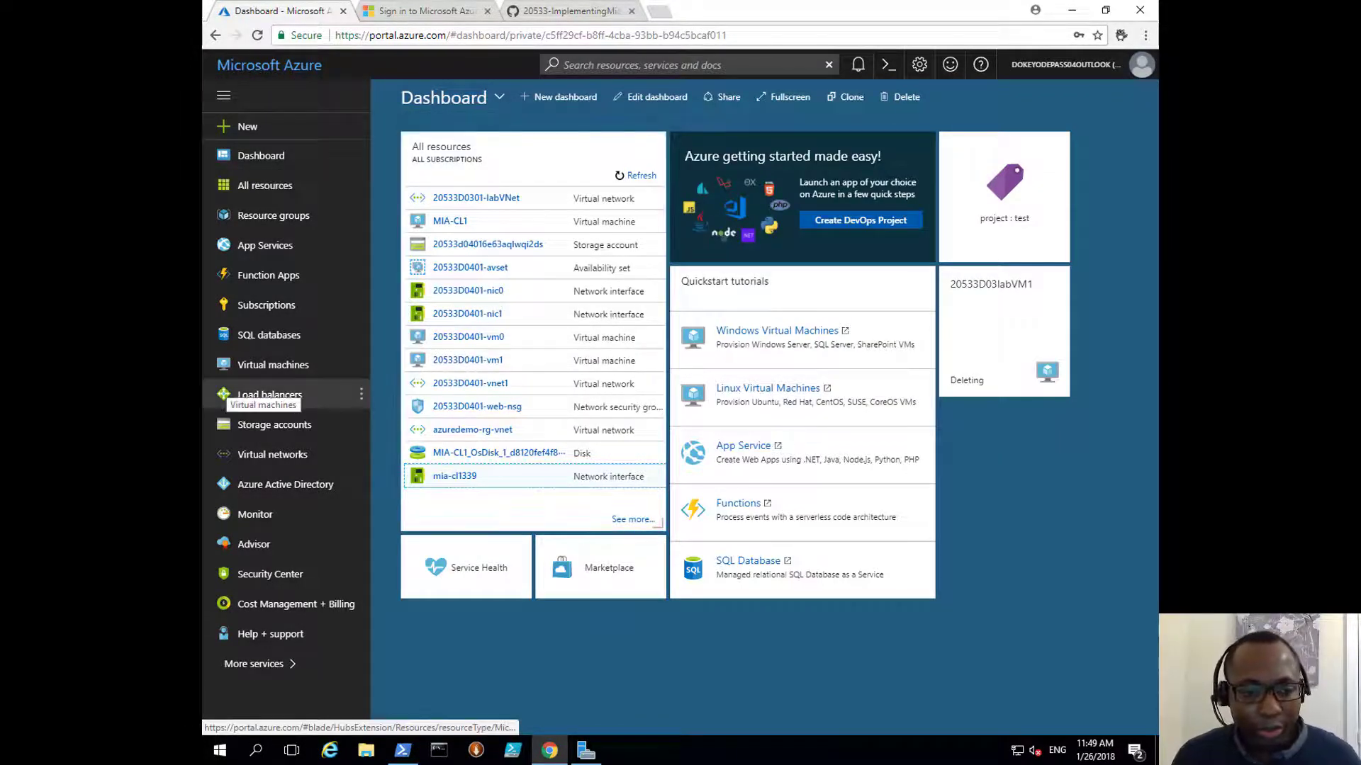
left_click(273, 130)
left_click(440, 277)
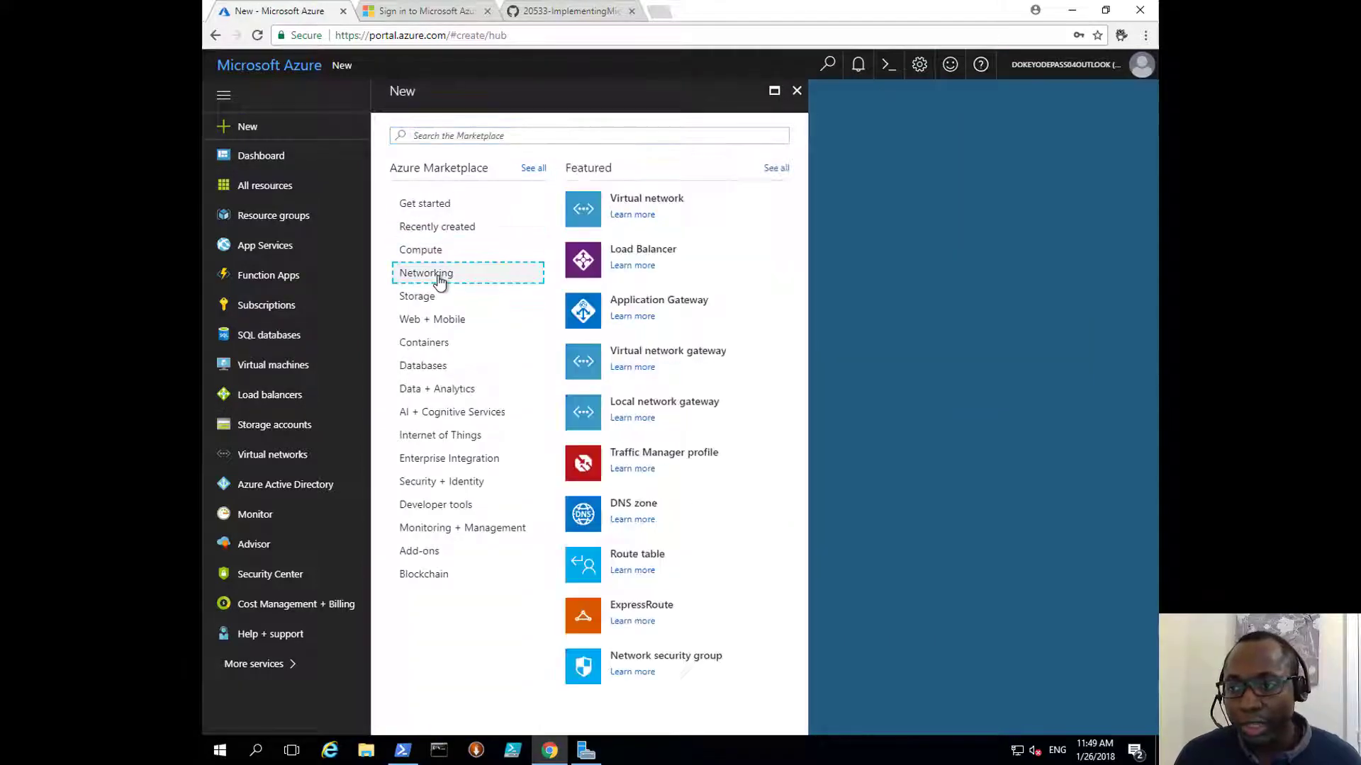
left_click(631, 252)
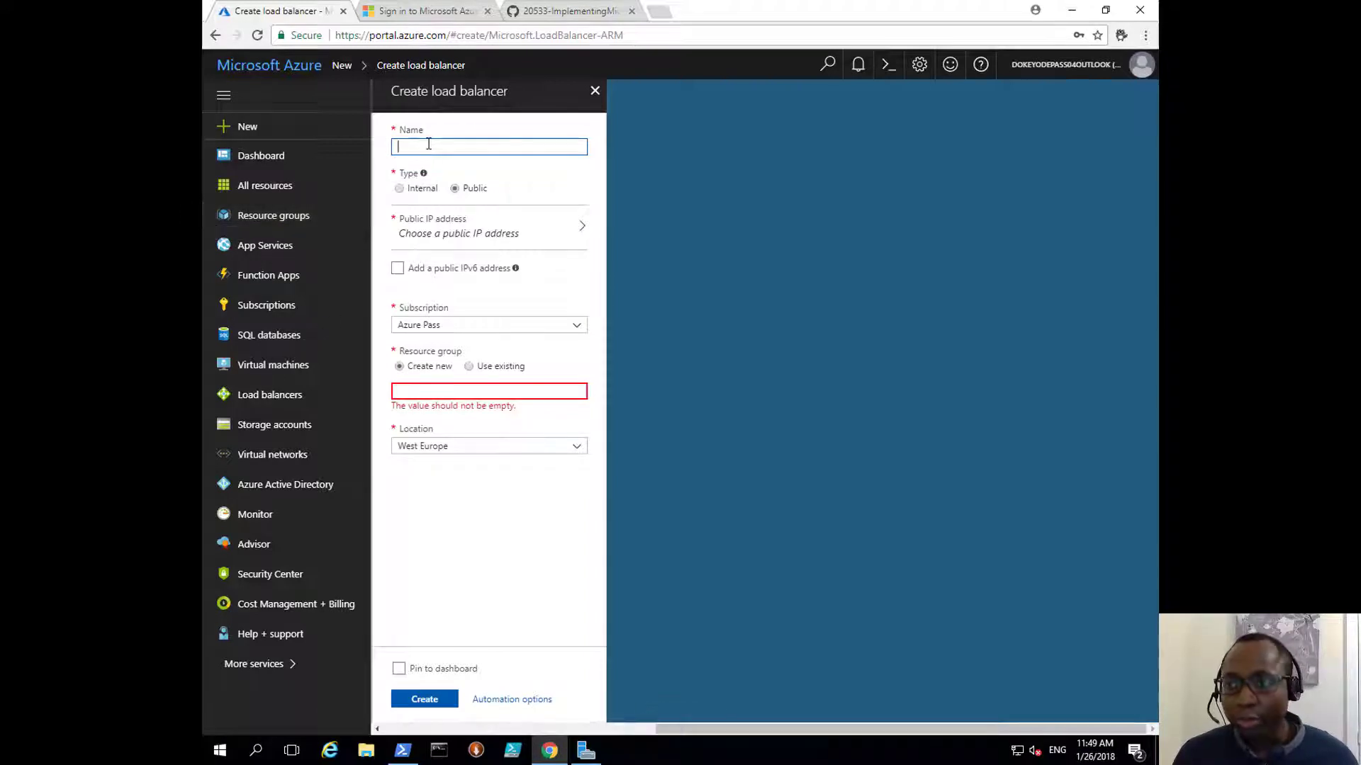
type("20533D0401-ilb")
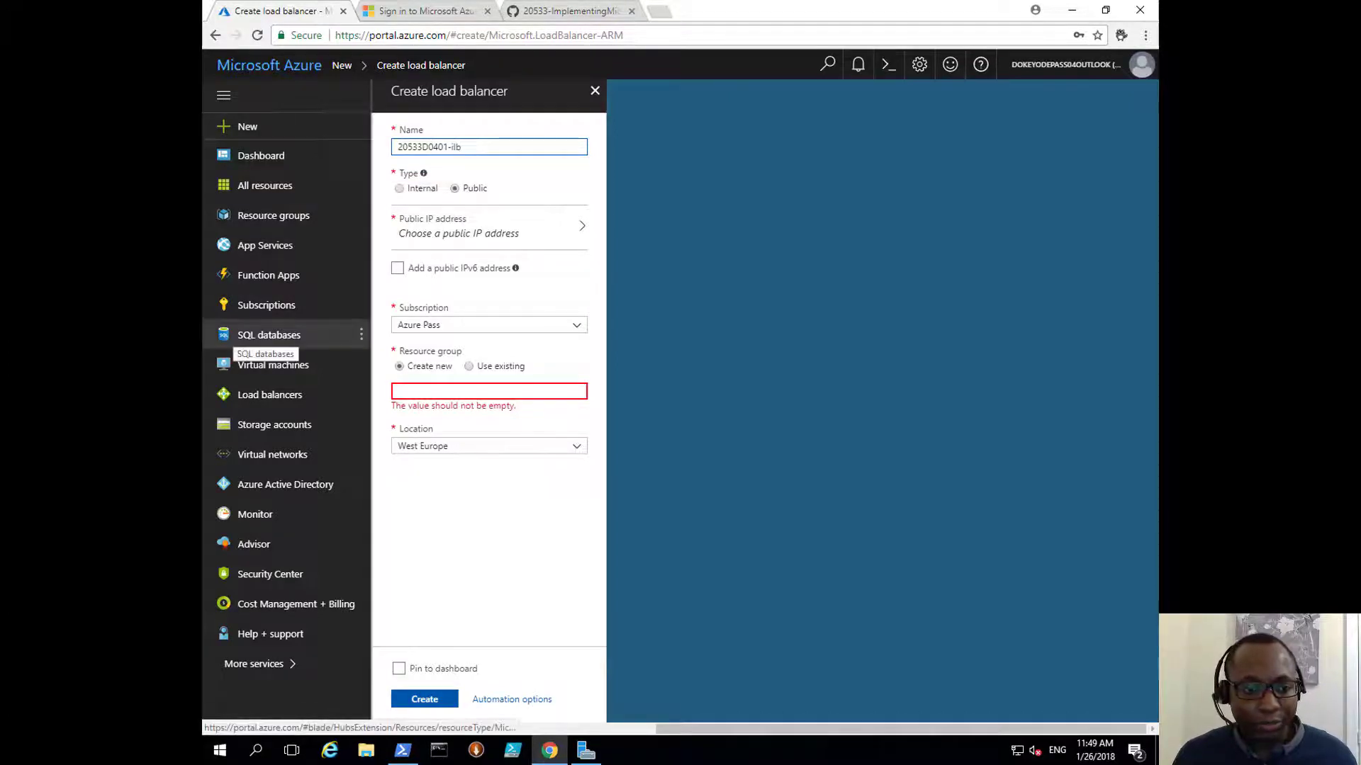
Step: Create a new public IP address named 20533D0401-ilbfe for the load balancer
left_click(496, 234)
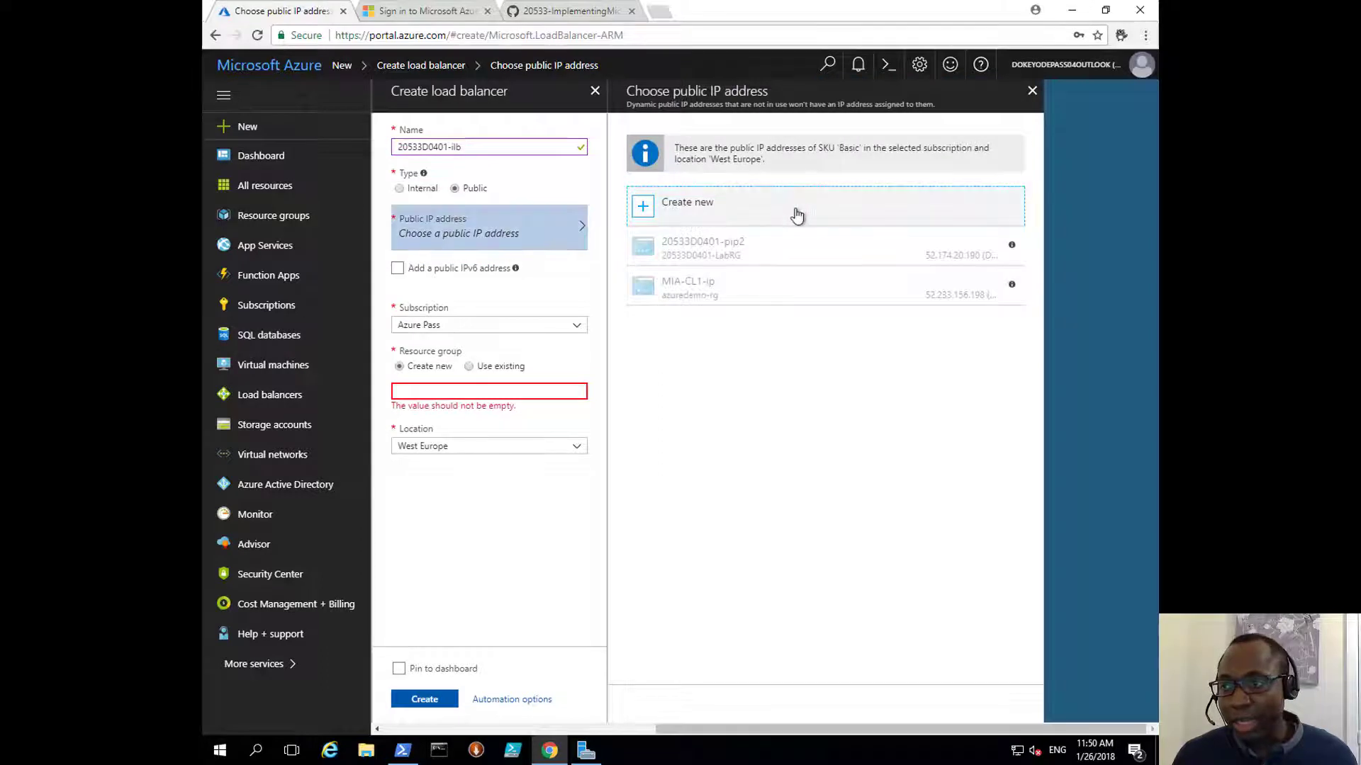
left_click(796, 214)
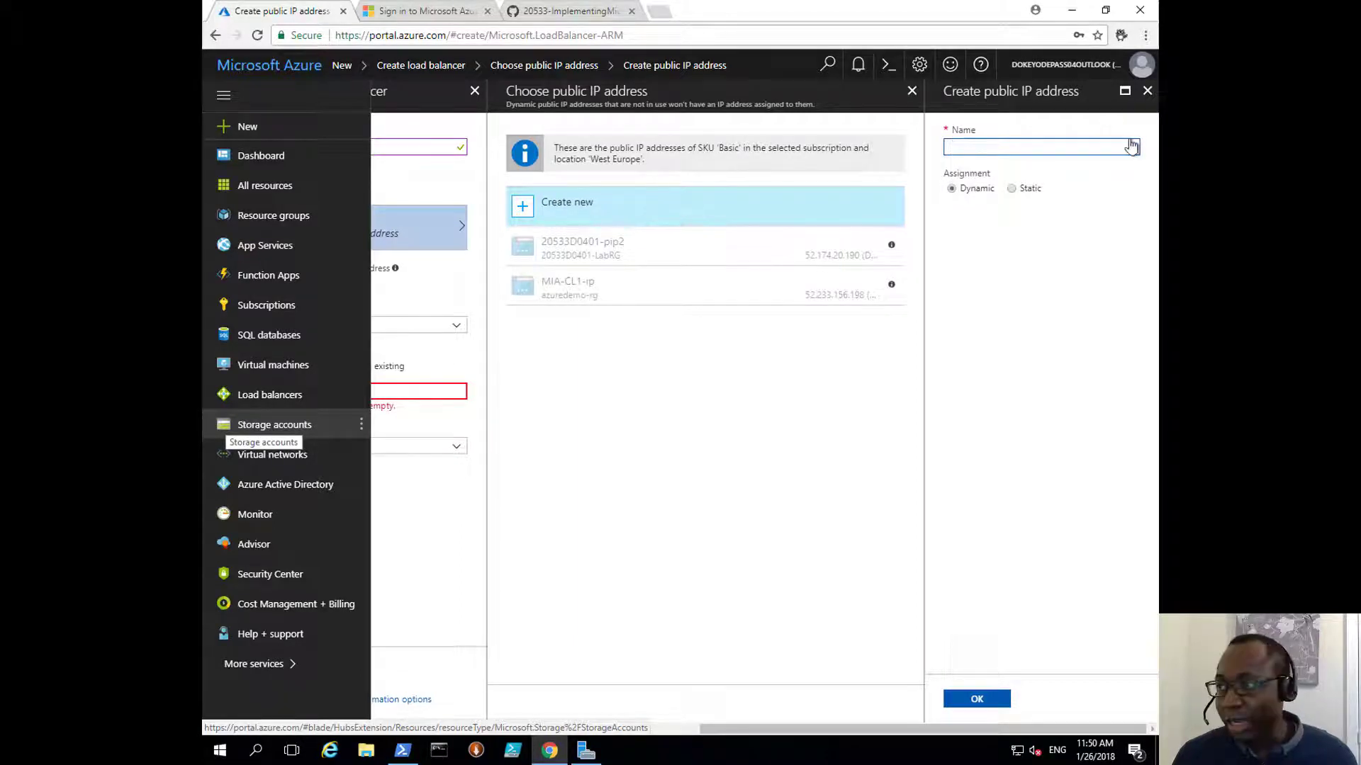
type("20533D0401-ilbfe")
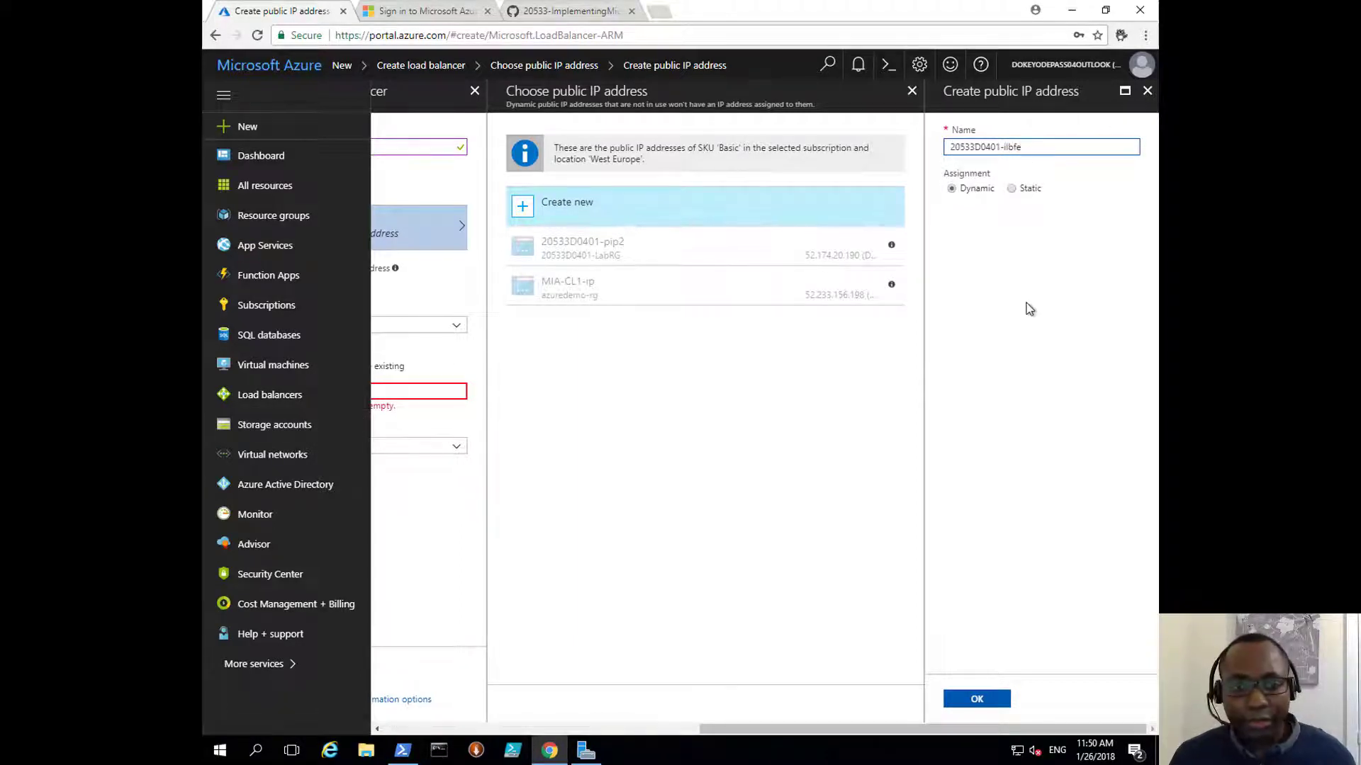
left_click(1026, 309)
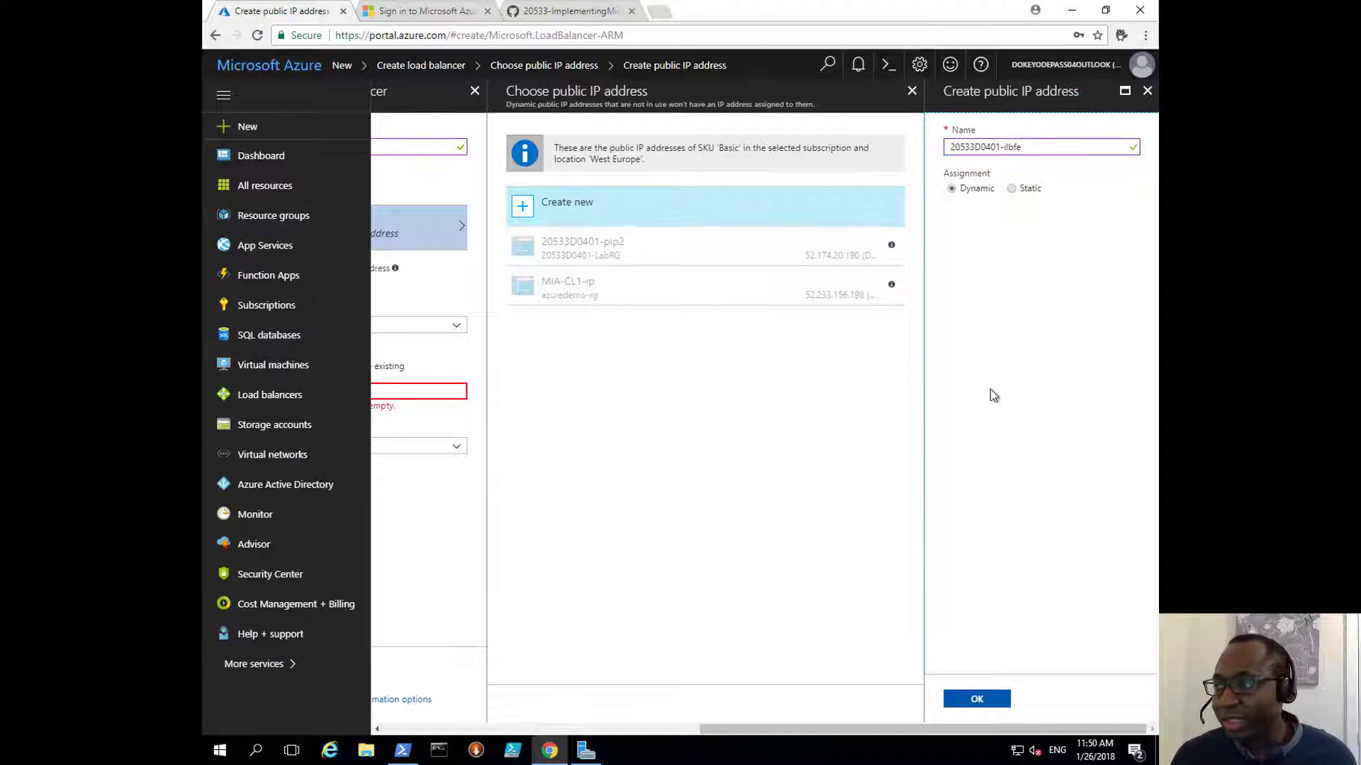
left_click(974, 700)
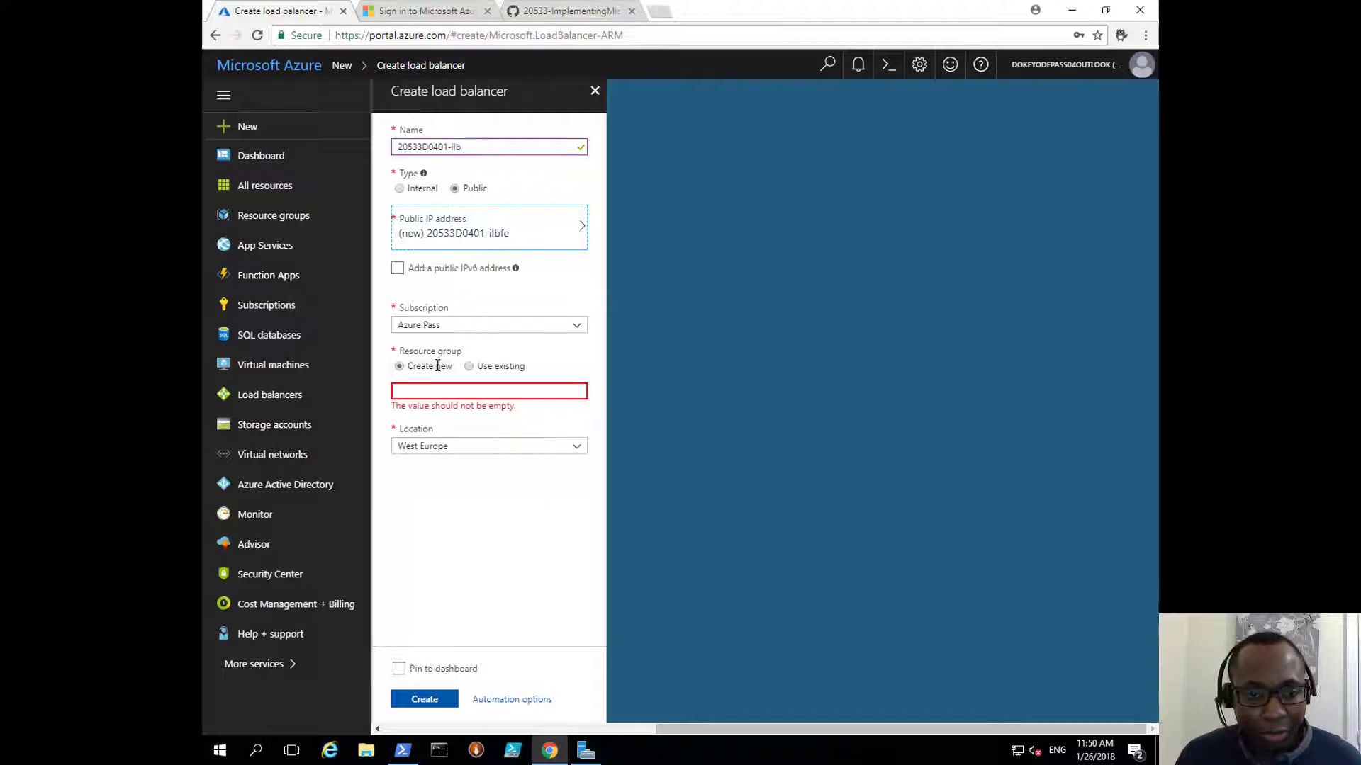
Step: Place the load balancer in existing resource group 20533D0401-LabRG and create it
left_click(489, 365)
left_click(489, 391)
left_click(479, 411)
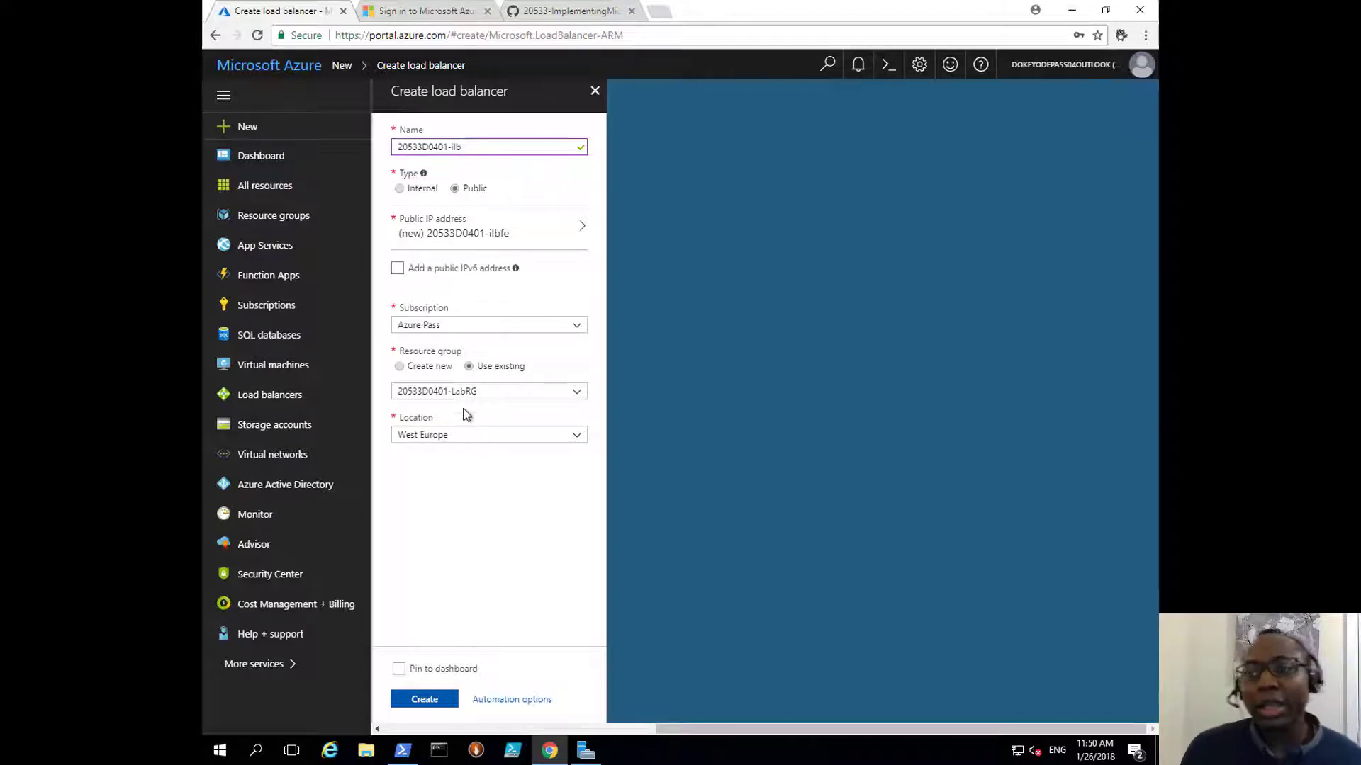
left_click(418, 698)
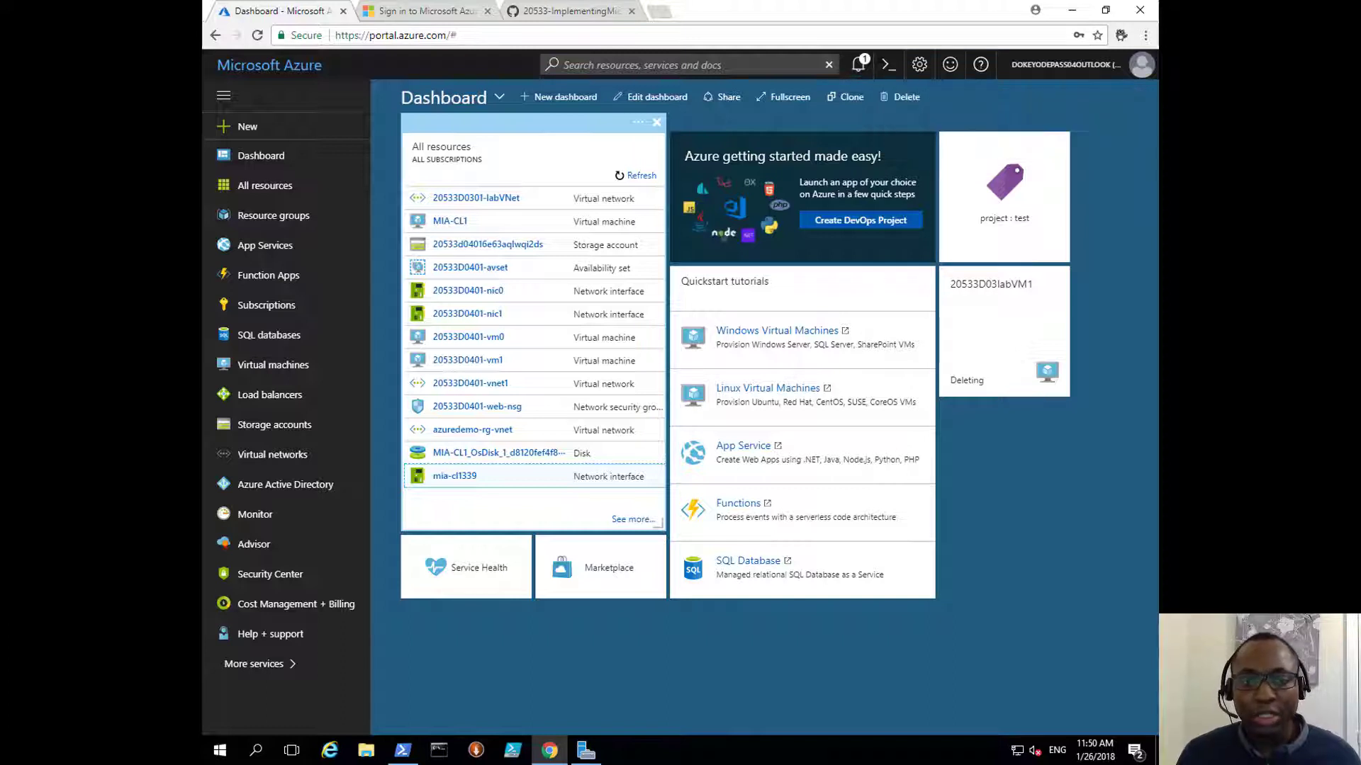
Step: Check Notifications for success, then open 20533D0401-ilb from Load balancers and view its Backend pools
left_click(857, 65)
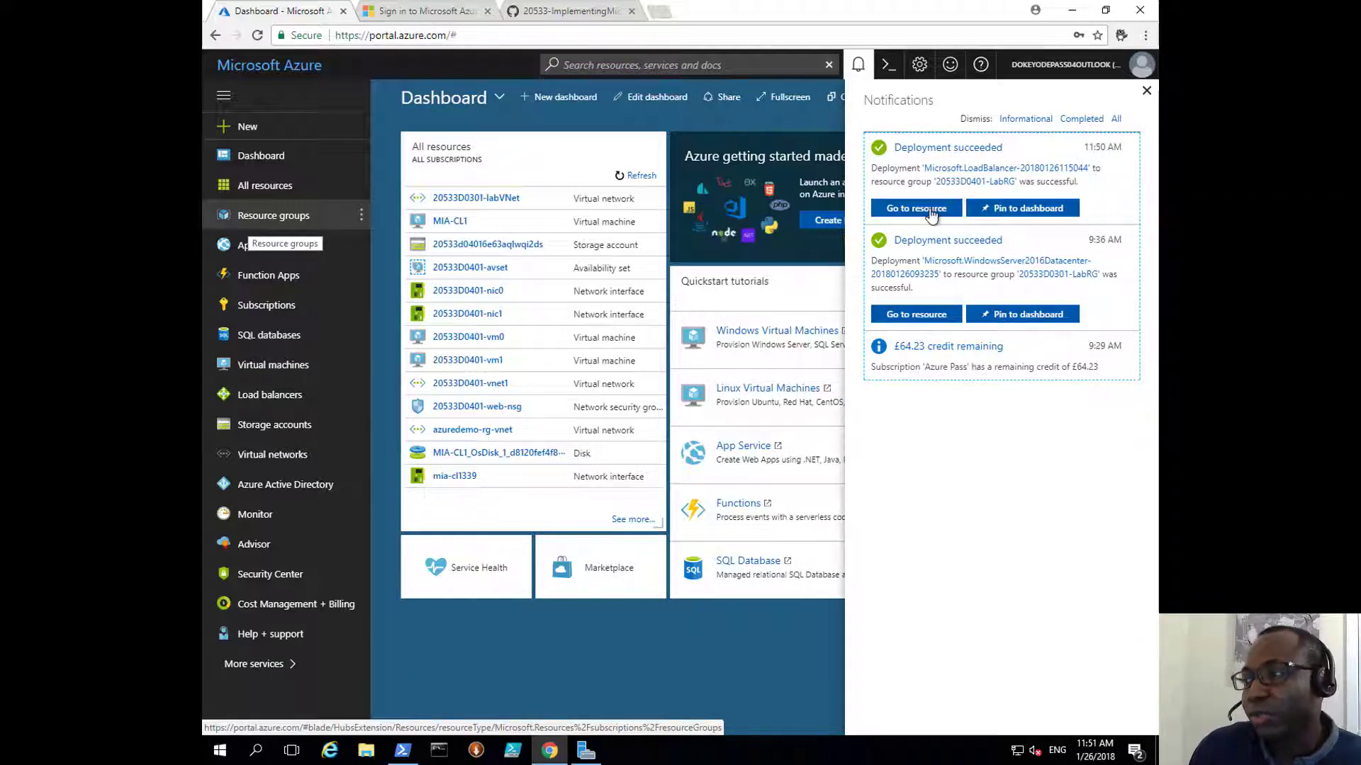
left_click(1146, 91)
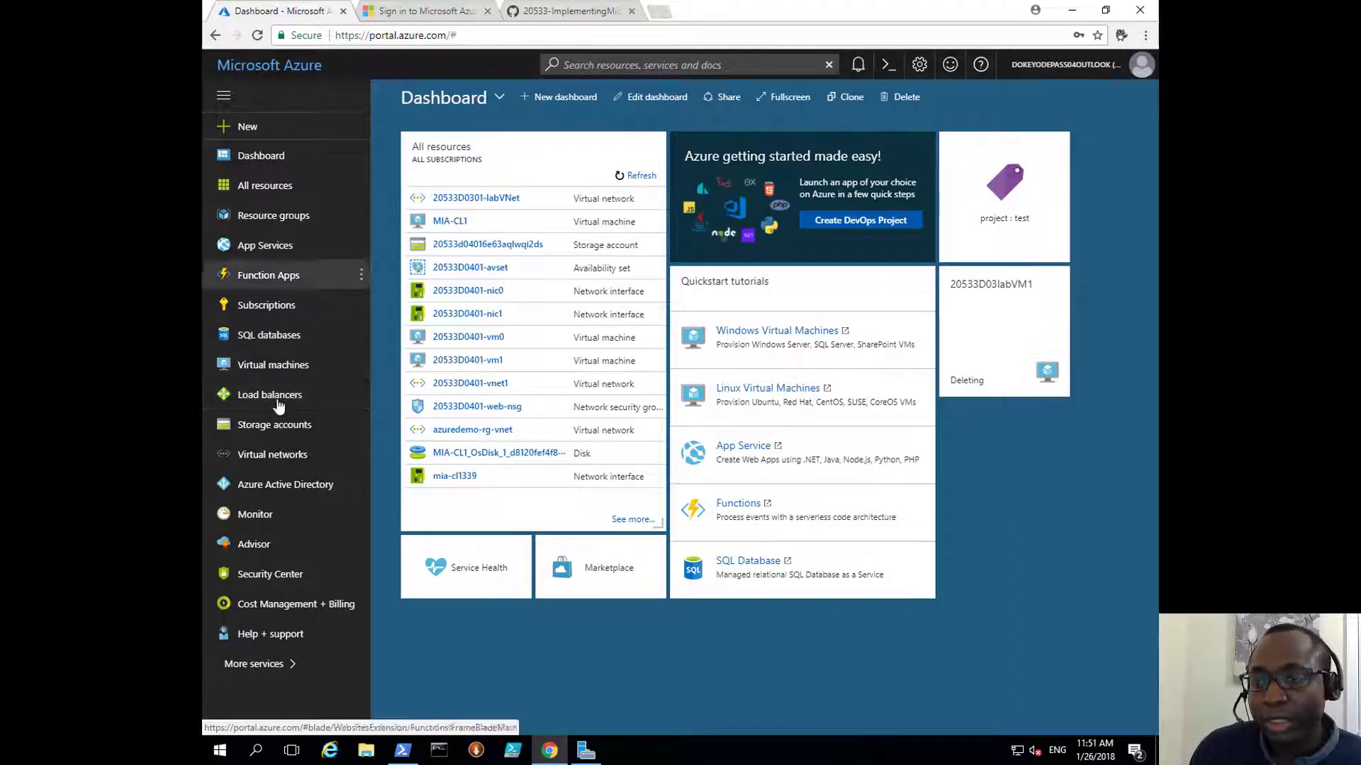
left_click(288, 665)
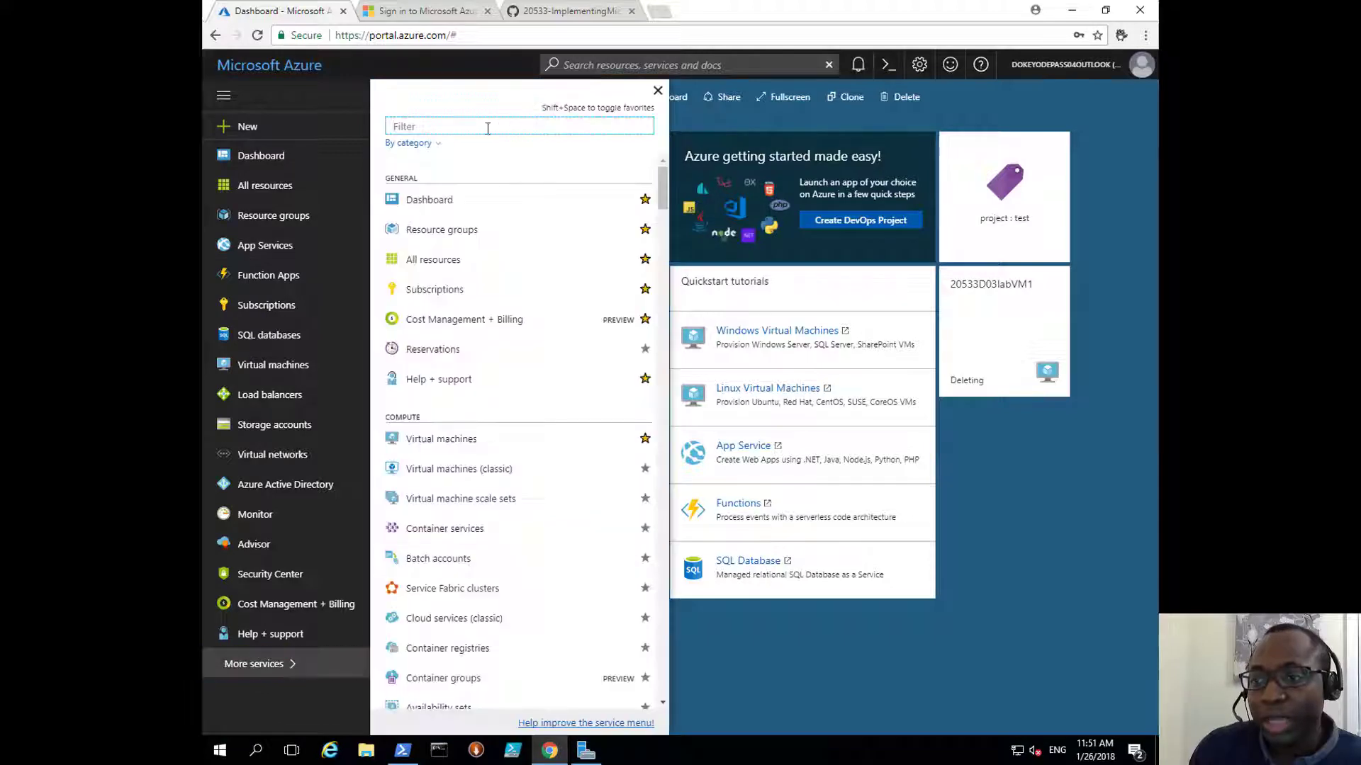
left_click(269, 394)
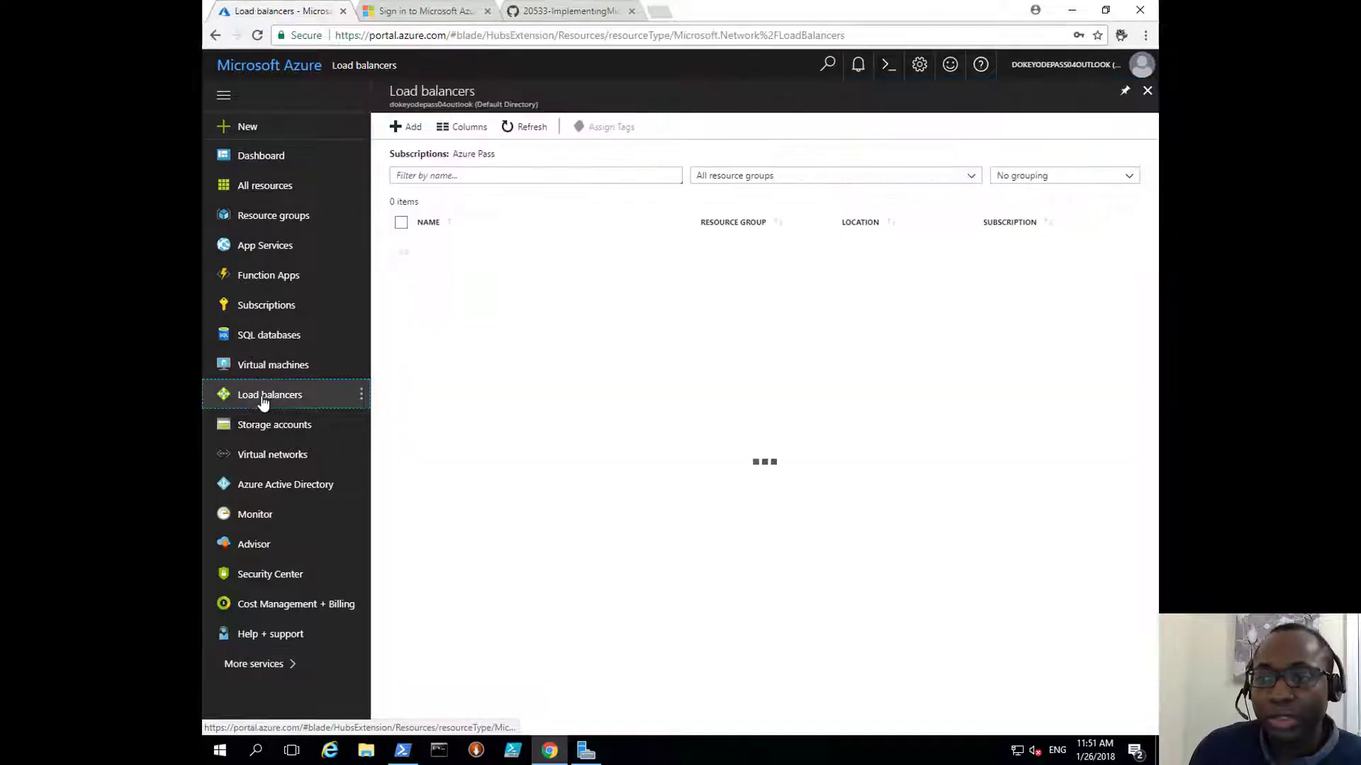
left_click(474, 253)
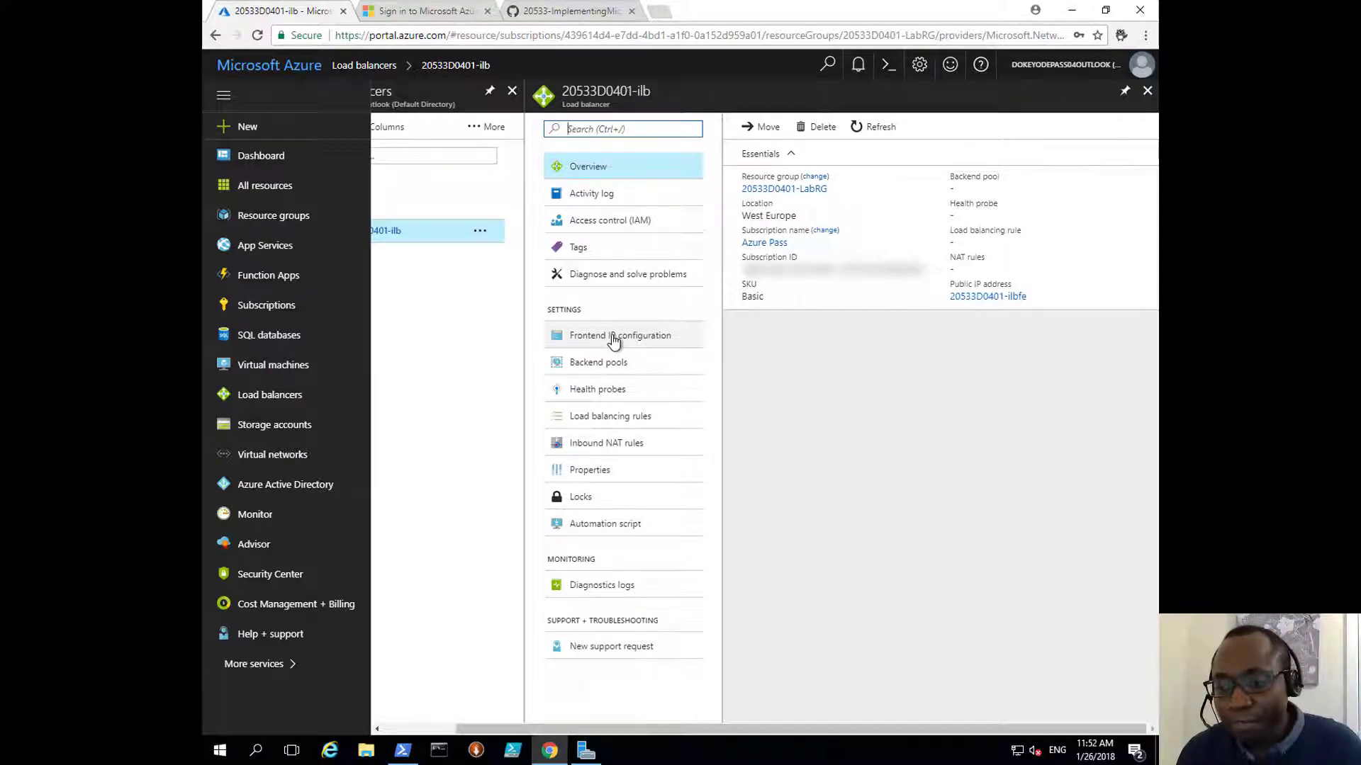
left_click(672, 359)
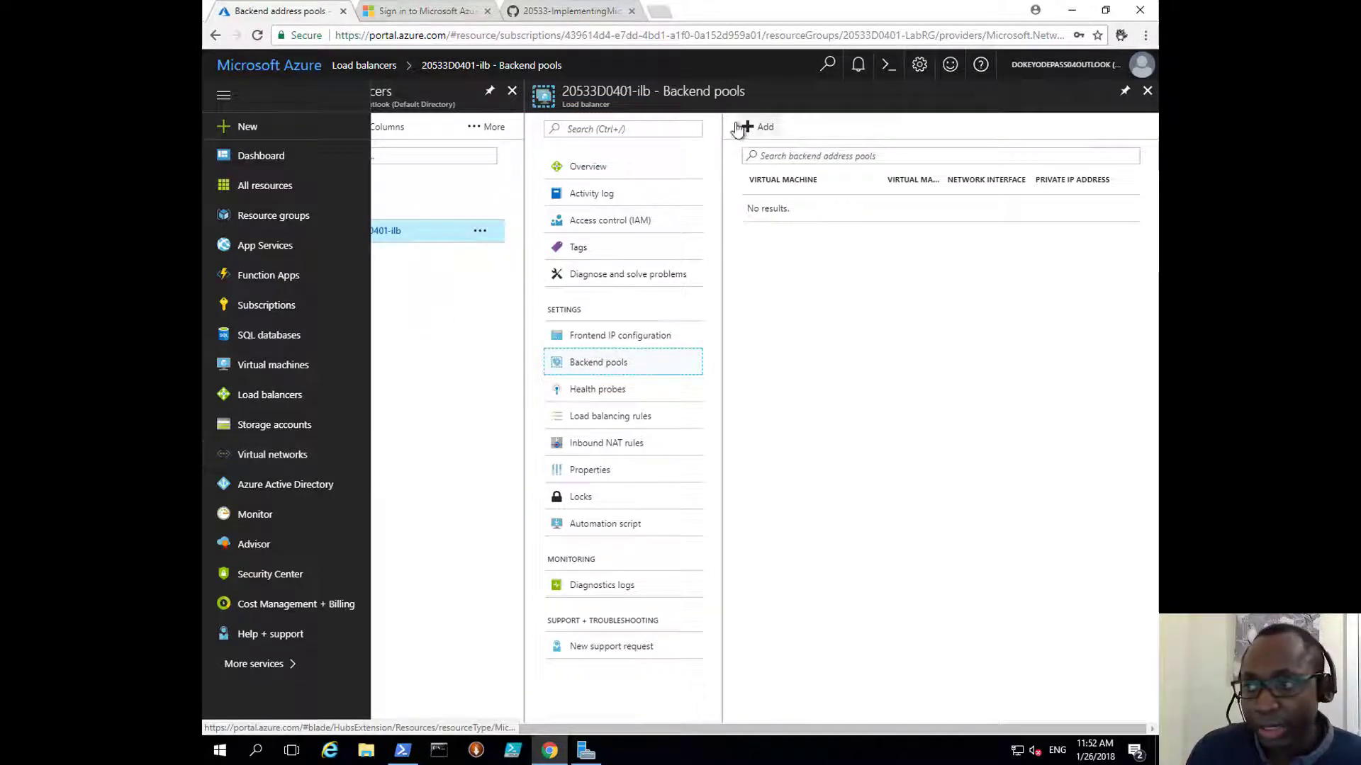
Step: Add a new backend pool named 20533D0401-ilb-bepool
left_click(757, 127)
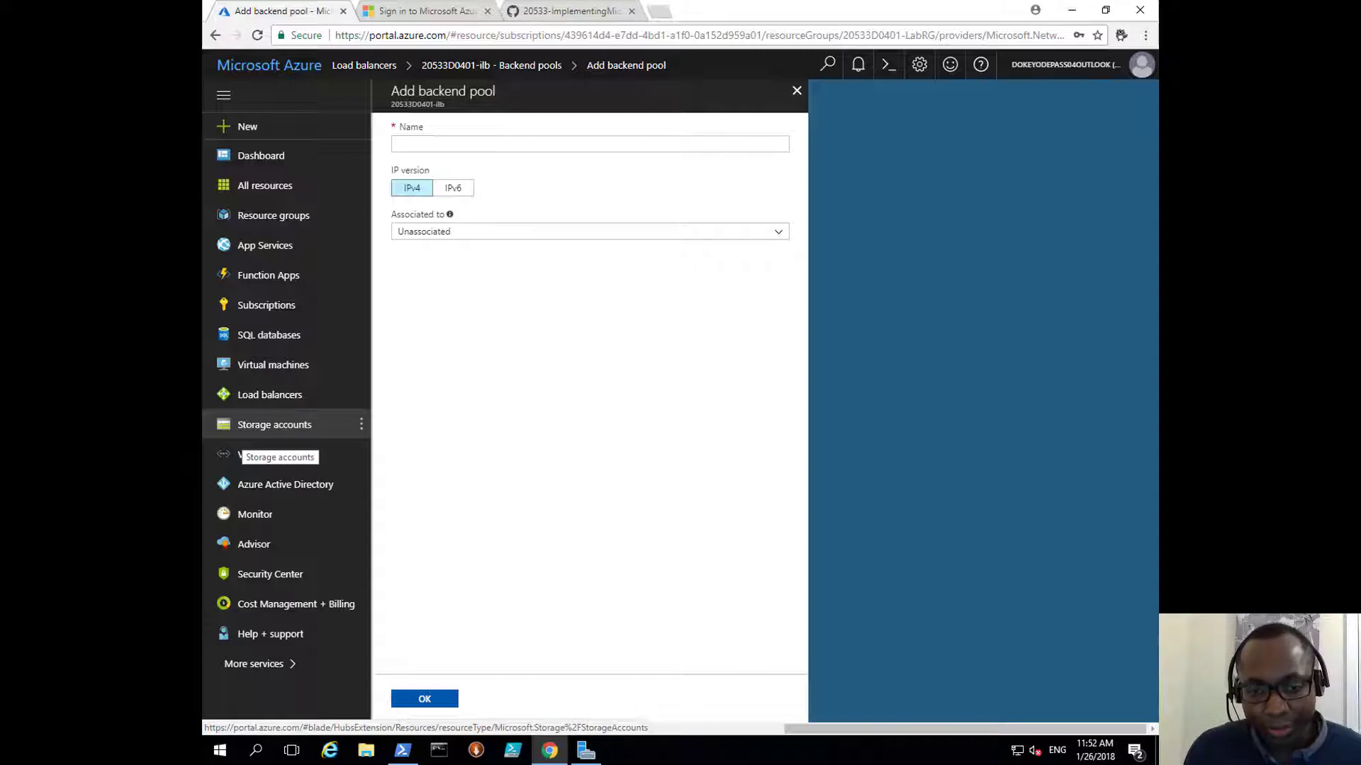
left_click(431, 146)
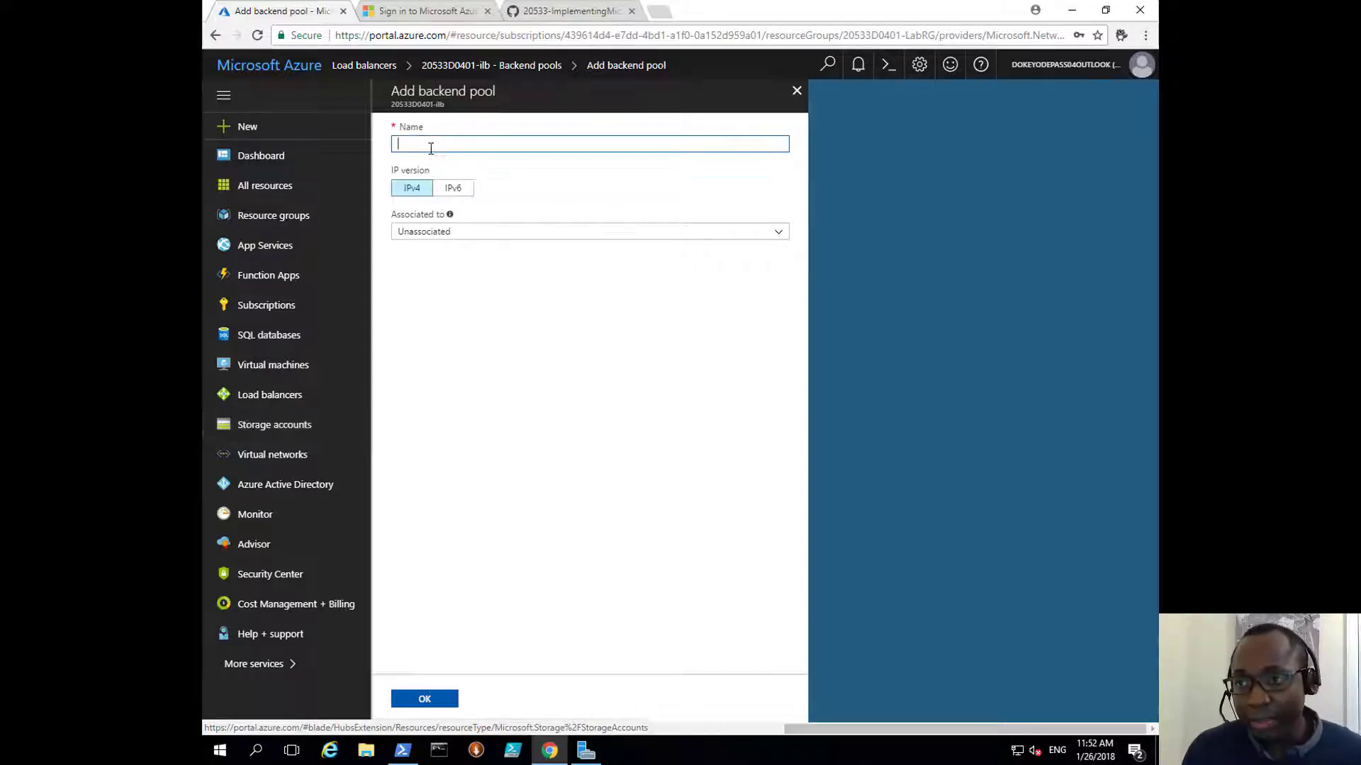
type("20533D0401-ilb-bepool")
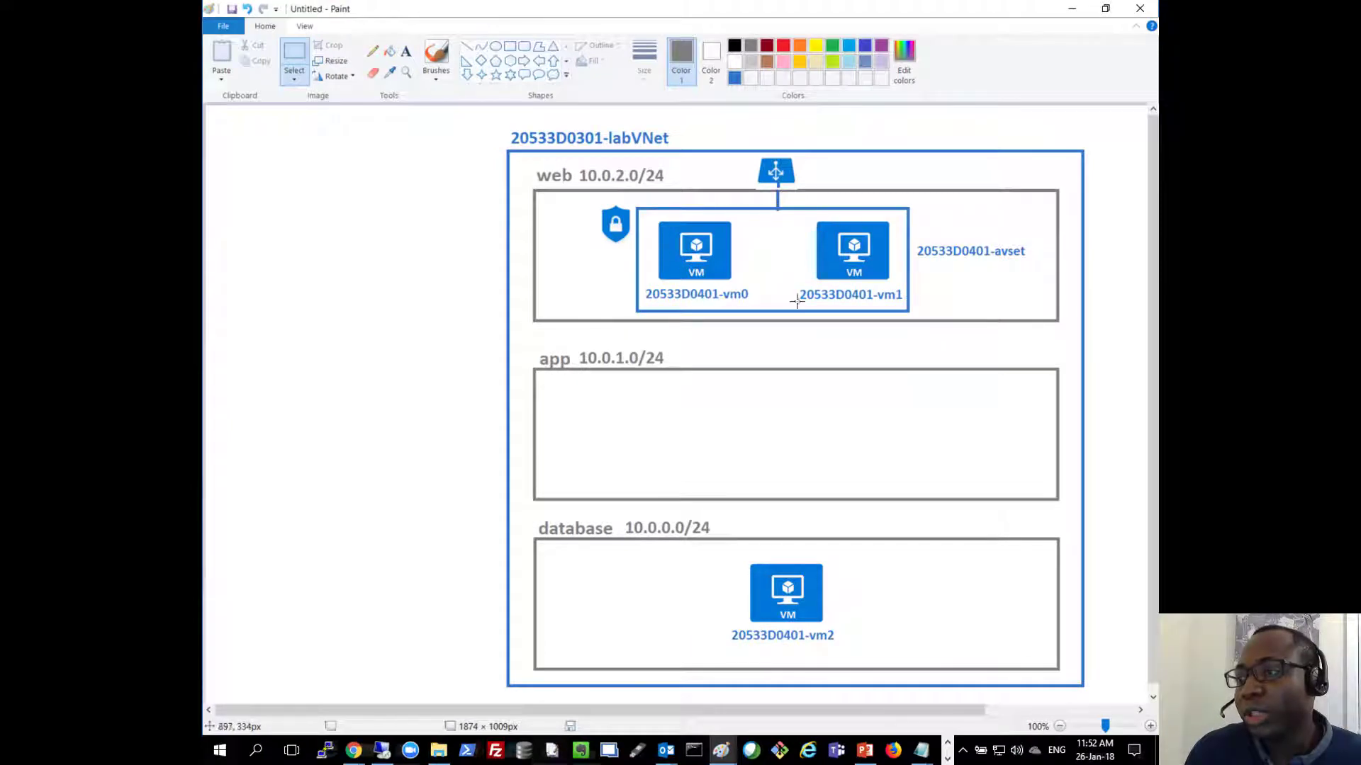
left_click(1073, 9)
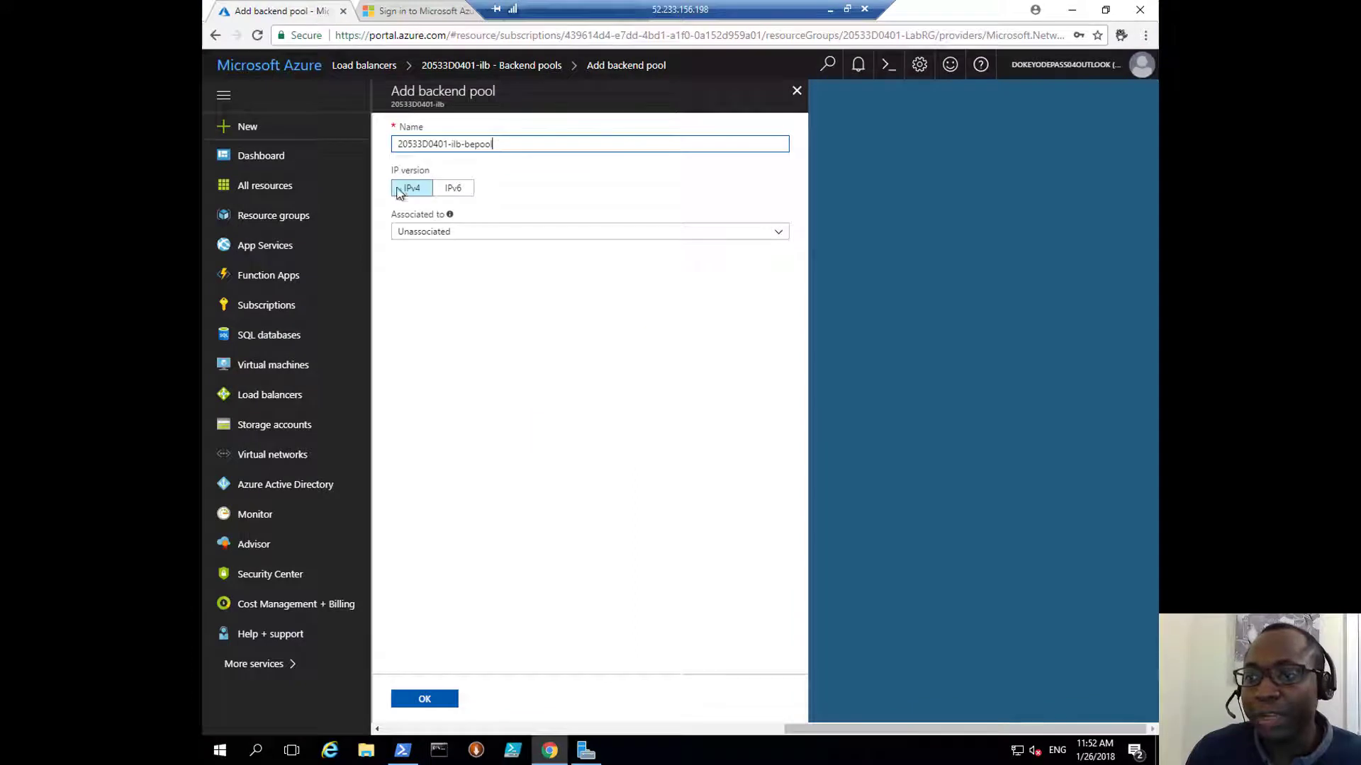
Step: Keep IPv4 and associate the pool with availability set 20533D0401-avset
left_click(418, 189)
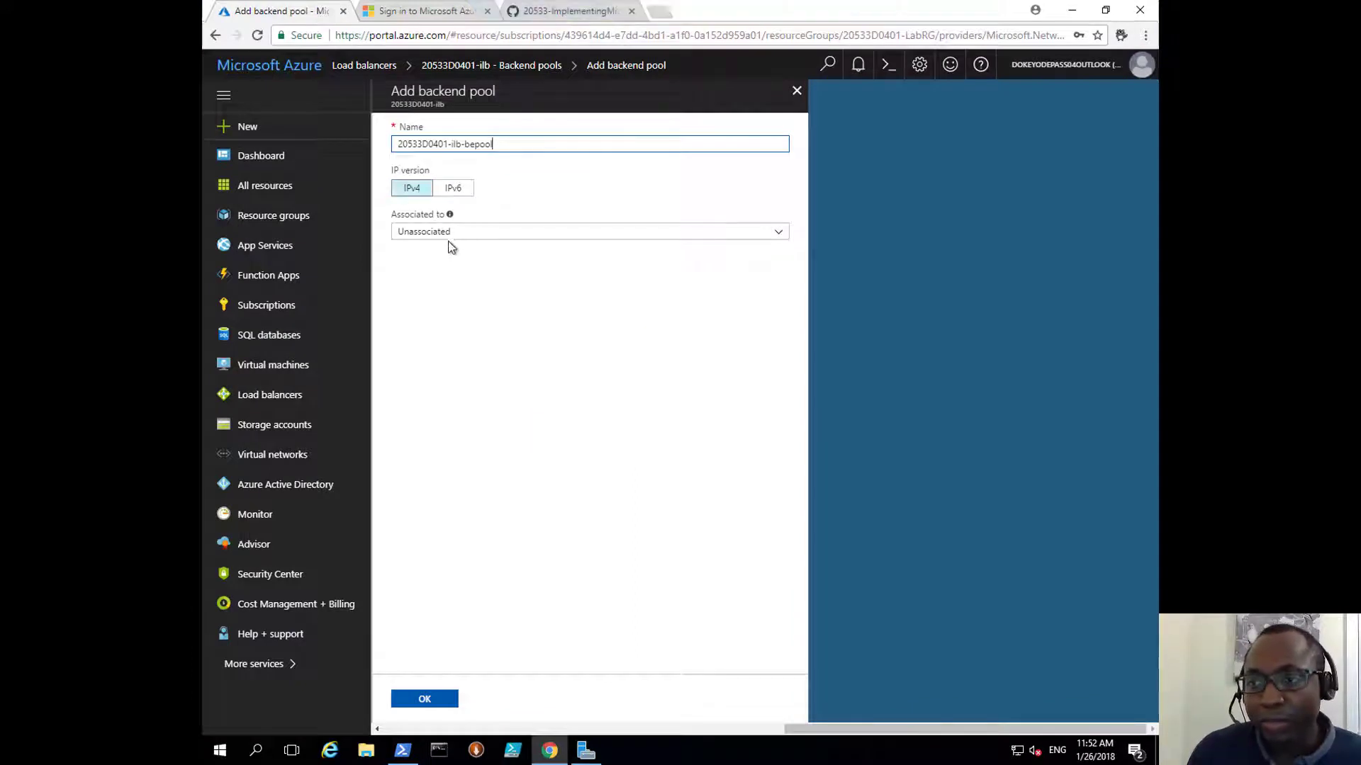
left_click(449, 232)
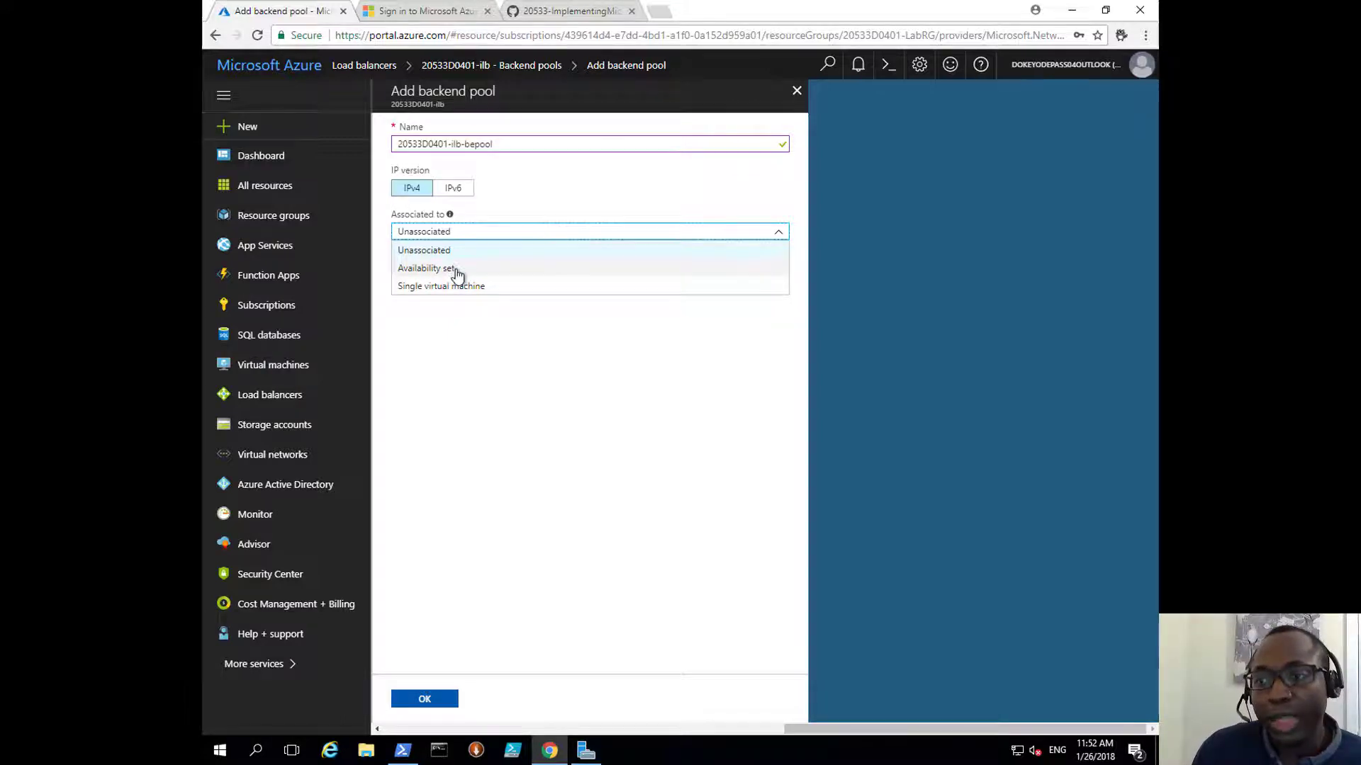
left_click(455, 269)
left_click(457, 278)
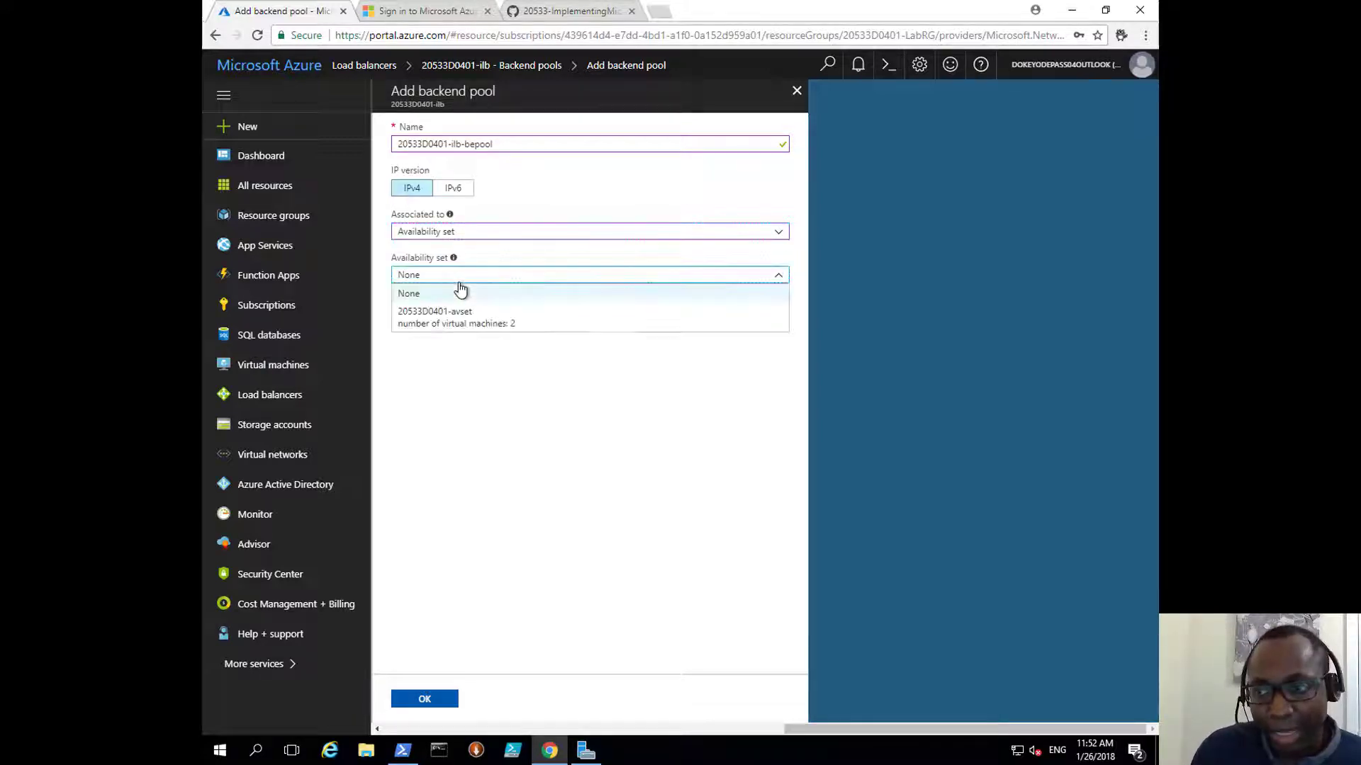
left_click(537, 324)
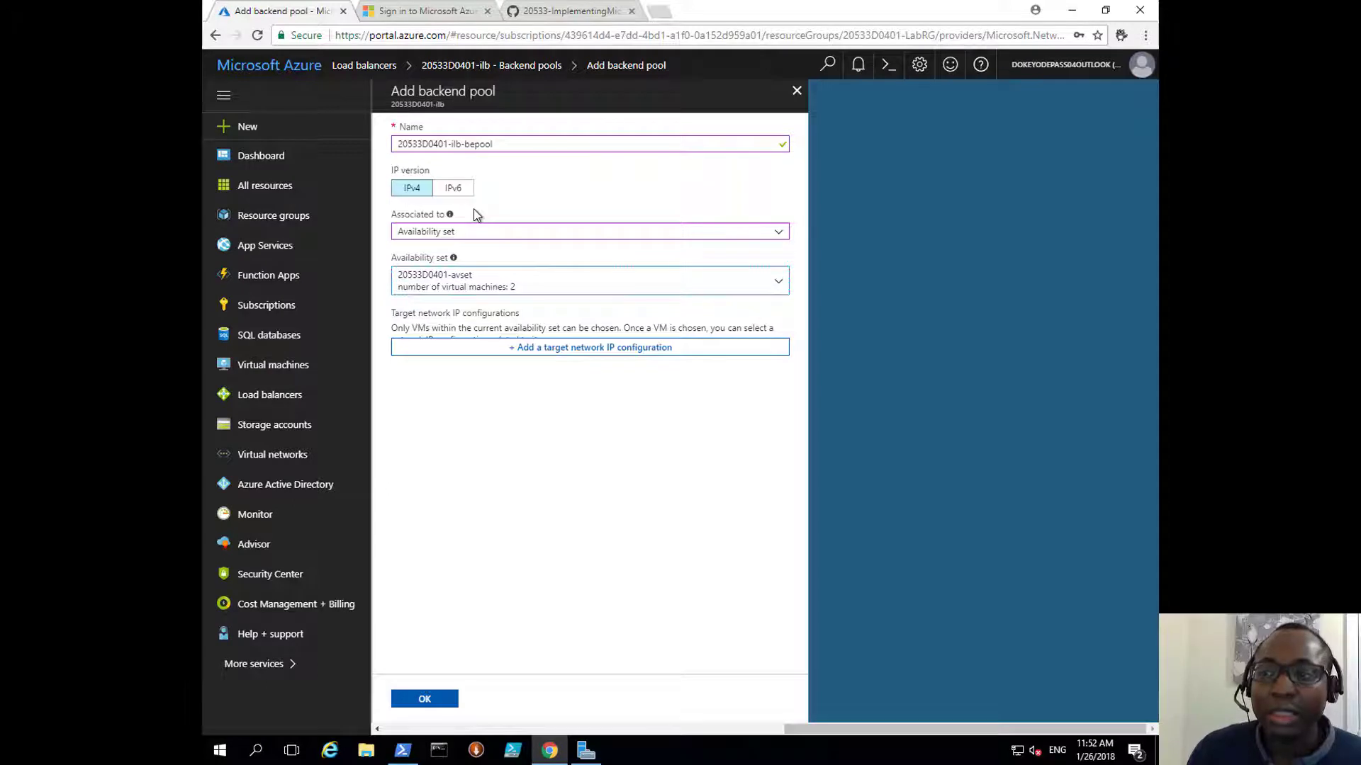
Step: Add 20533D0401-vm0 with ipconfig1 (10.0.2.5) as a pool target
left_click(533, 349)
left_click(491, 397)
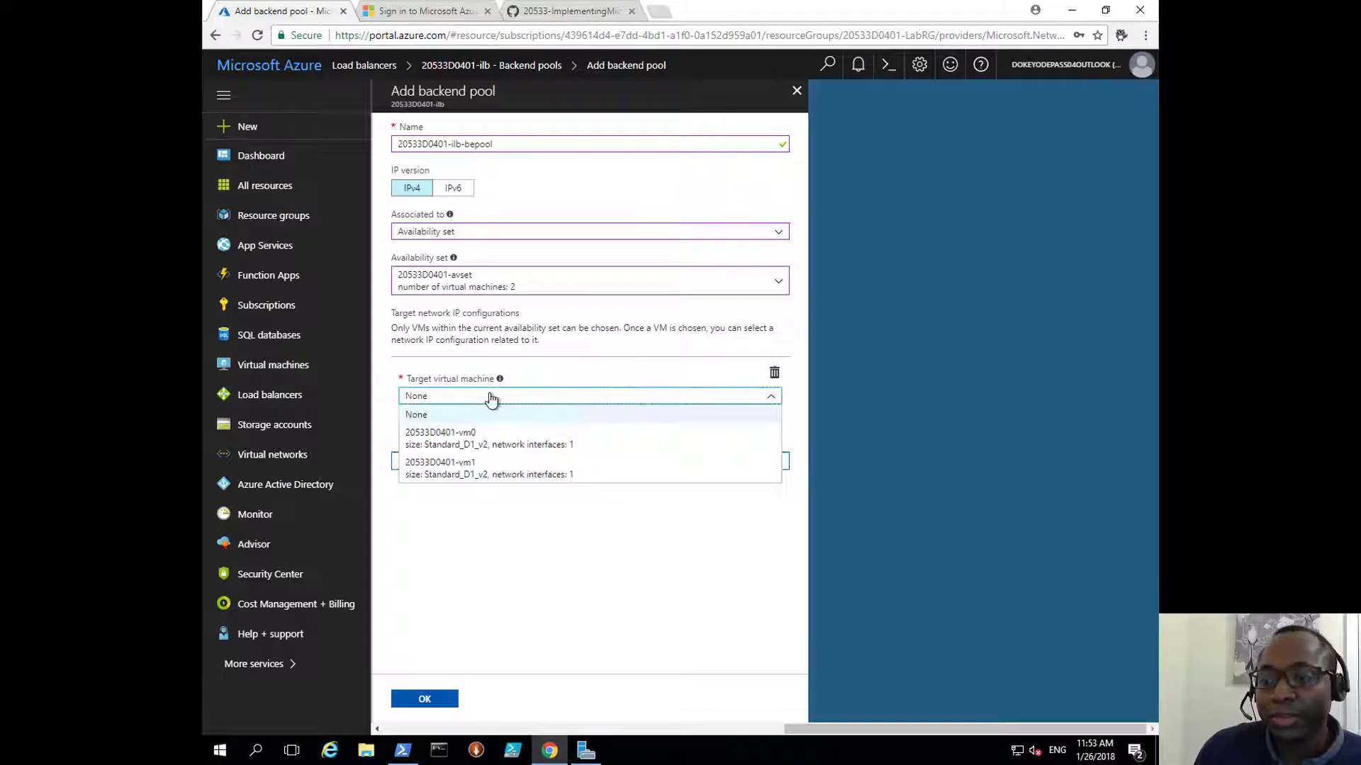
left_click(476, 437)
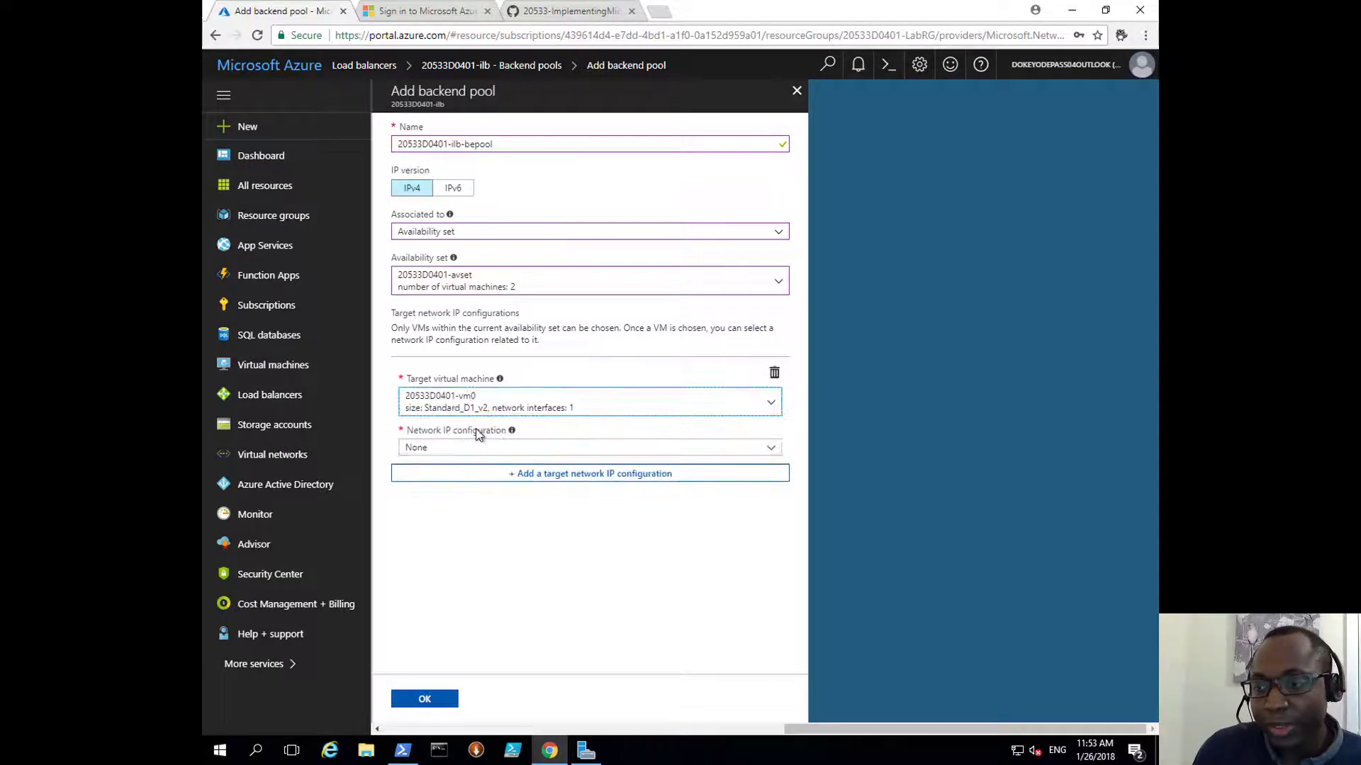
left_click(556, 450)
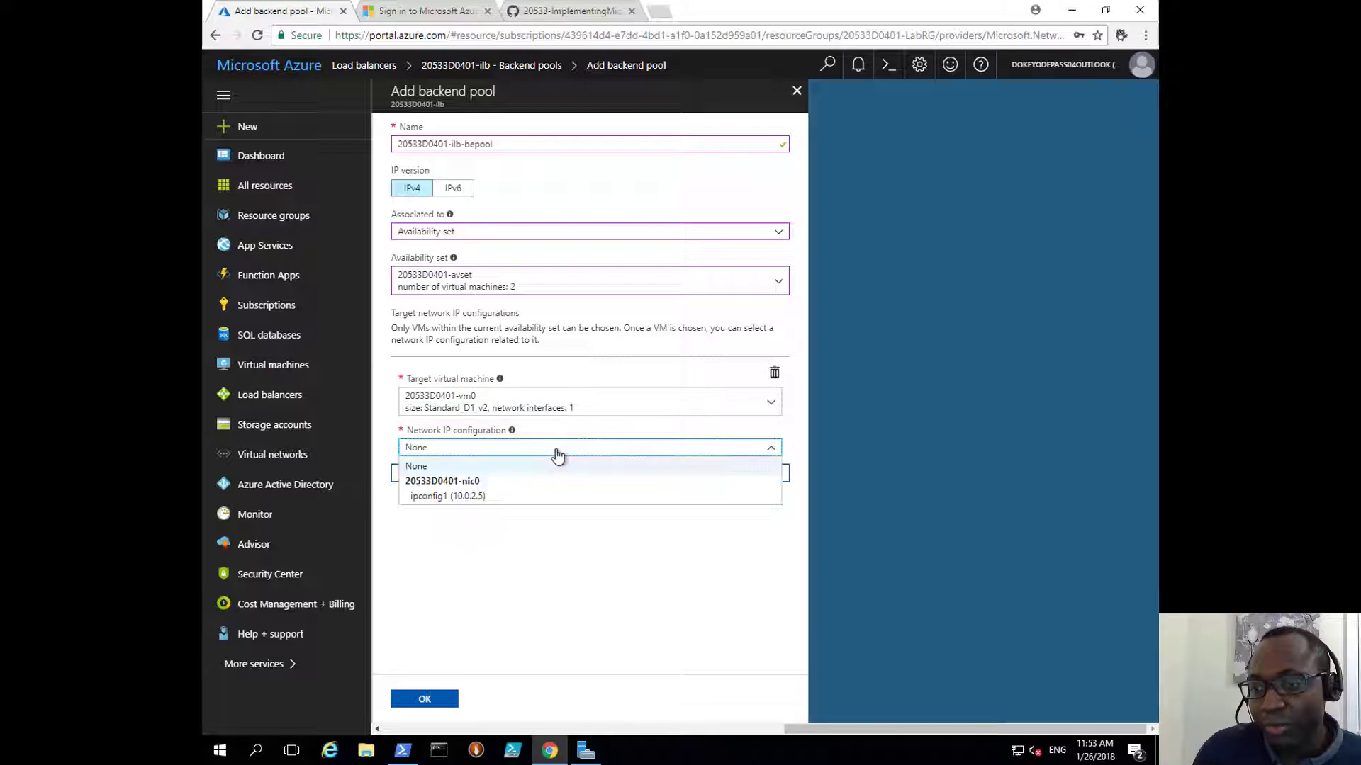
left_click(453, 496)
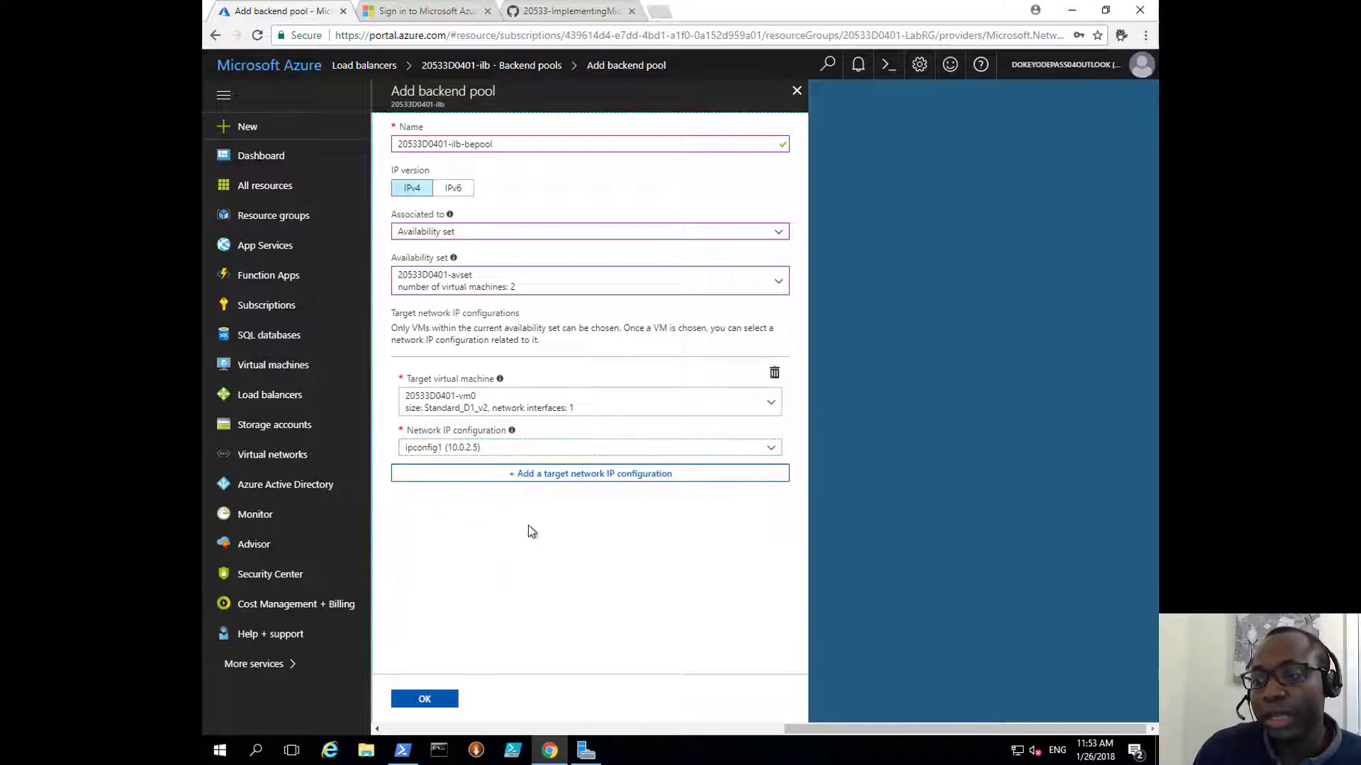
Step: Add 20533D0401-vm1 with ipconfig1 (10.0.2.4) as the second target and save the pool
left_click(577, 474)
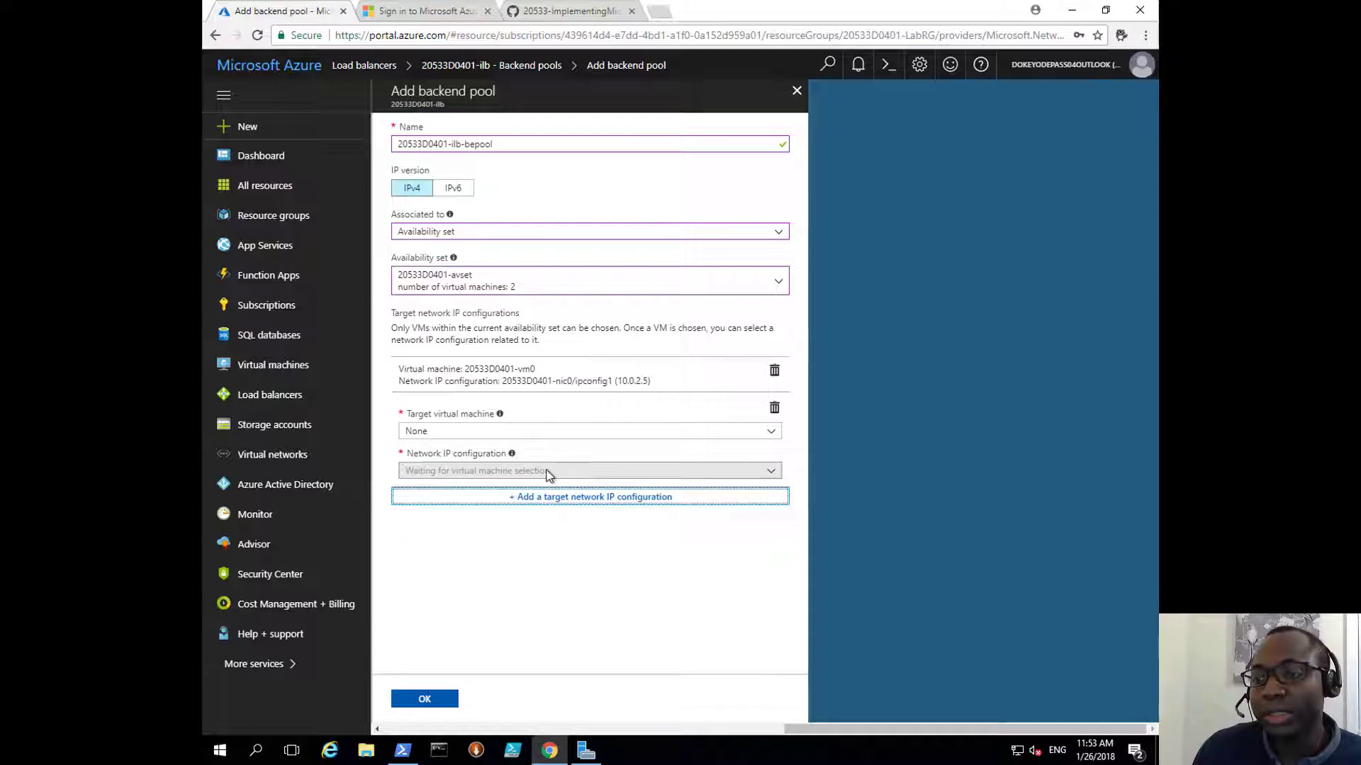
left_click(538, 437)
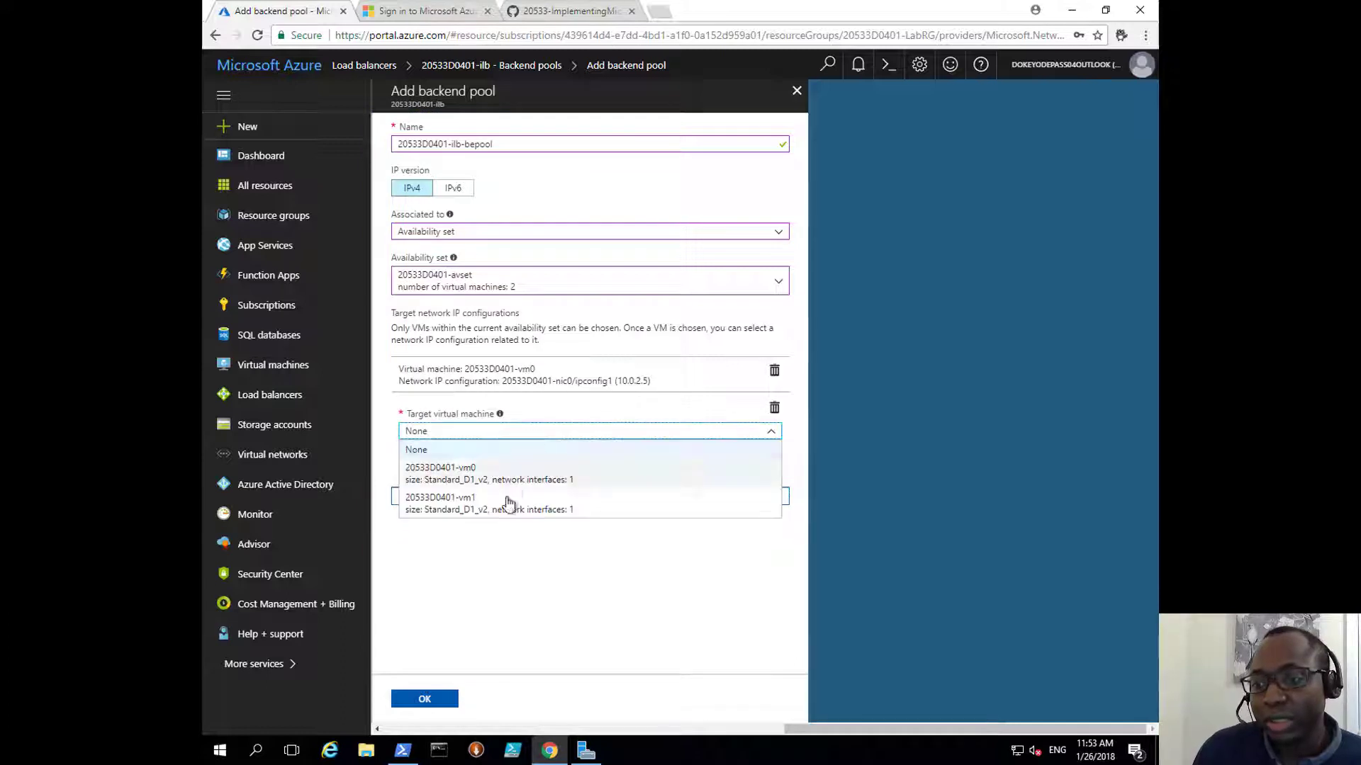
left_click(473, 504)
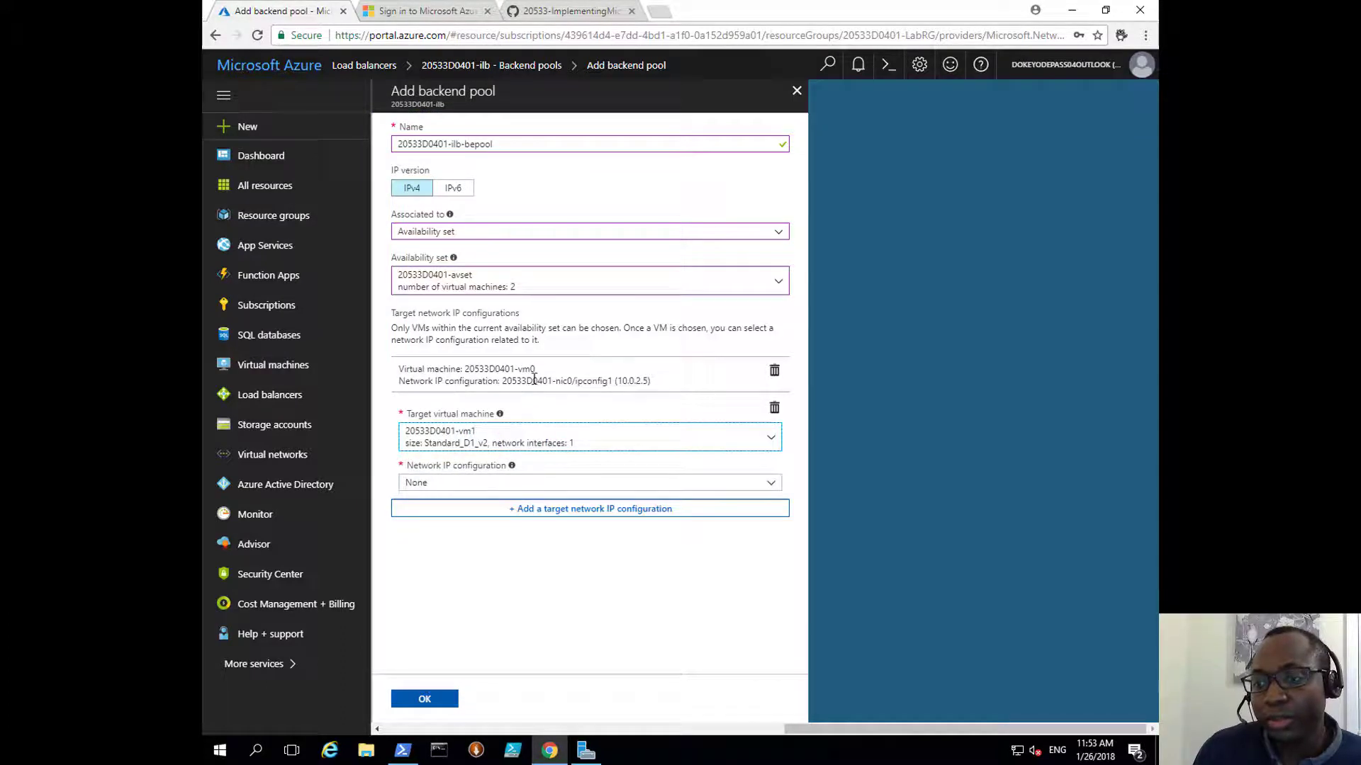
left_click(506, 484)
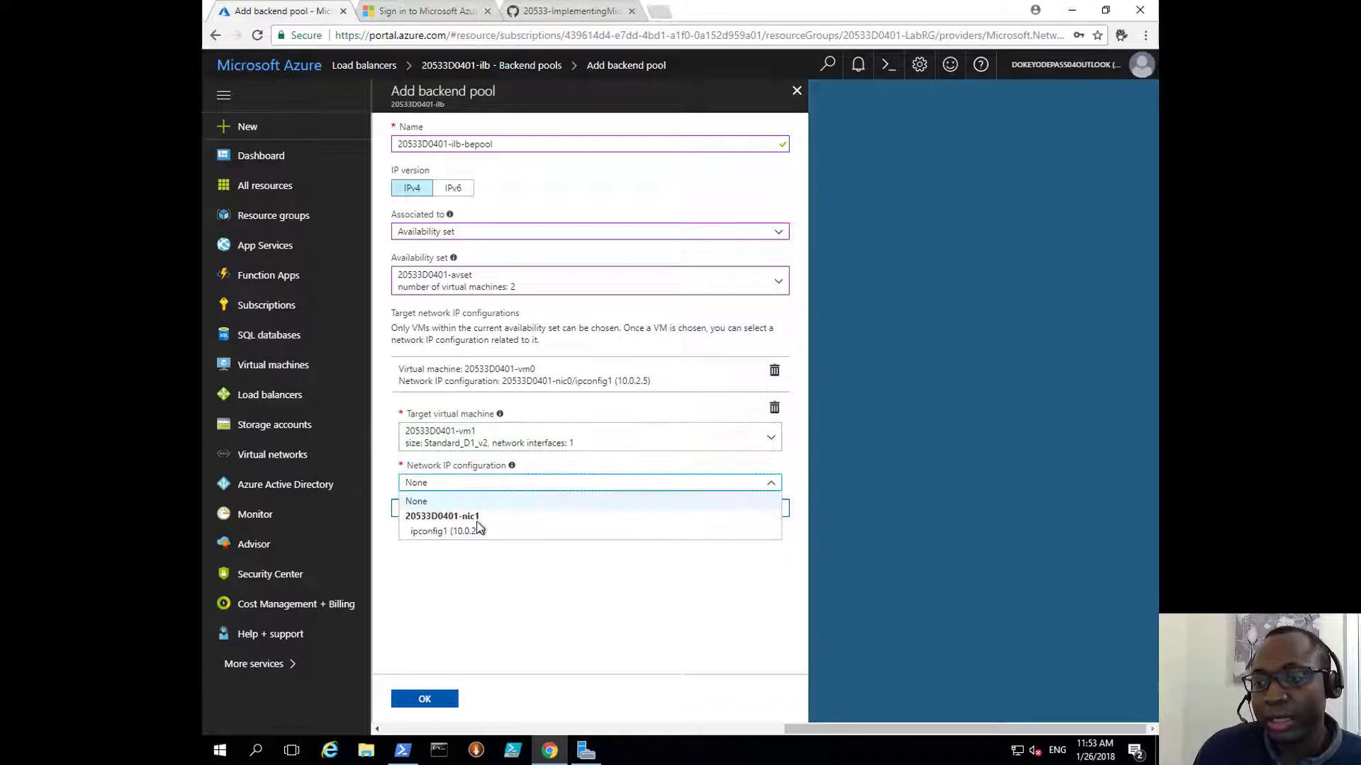
left_click(469, 533)
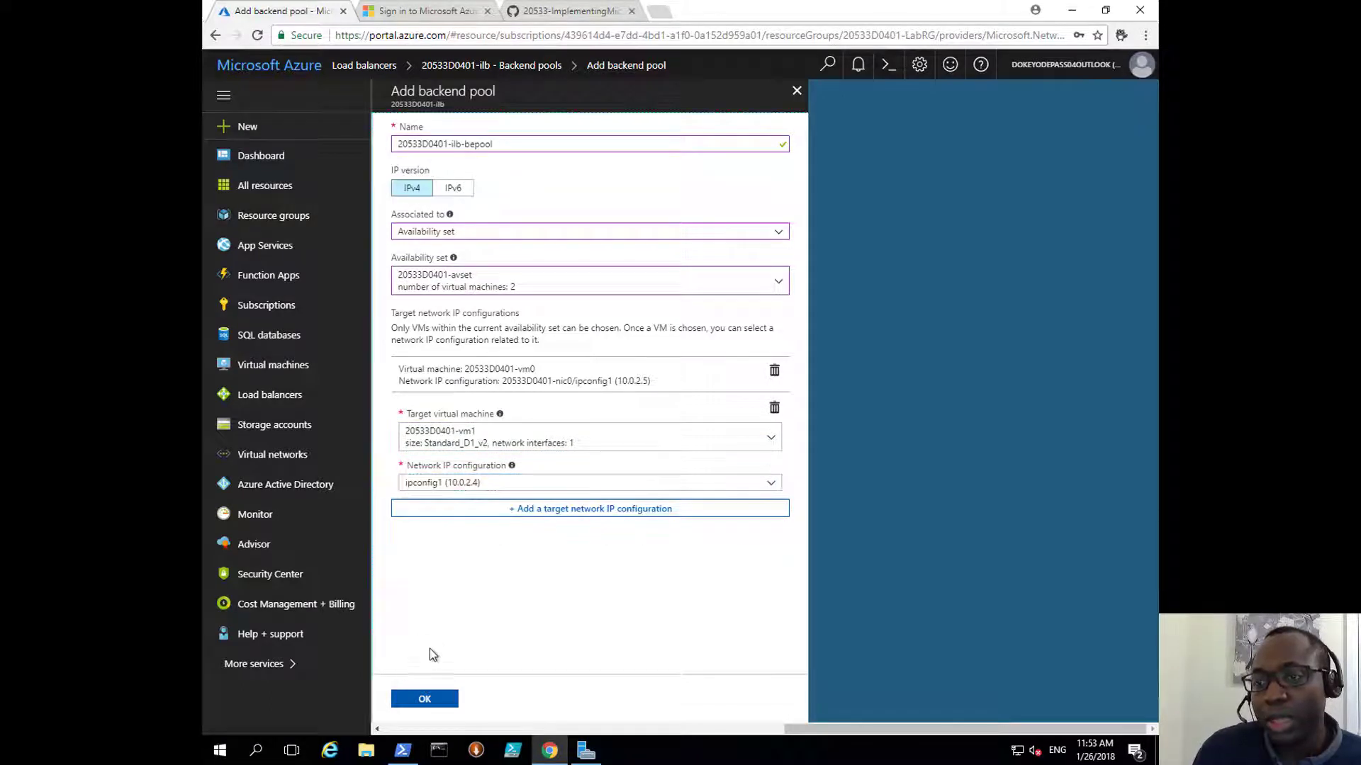
left_click(425, 701)
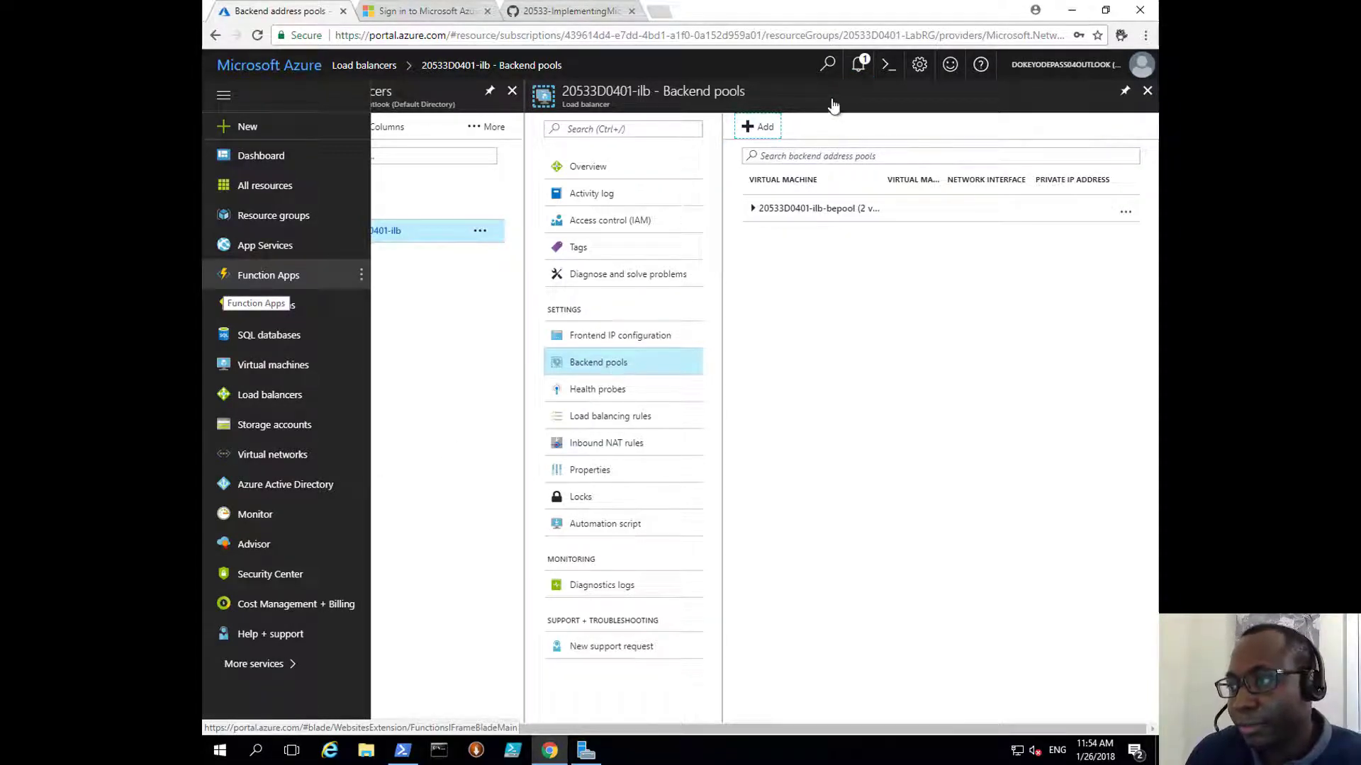
Step: Confirm the backend pool saved in Notifications and open the load balancer's Health probes list
left_click(859, 65)
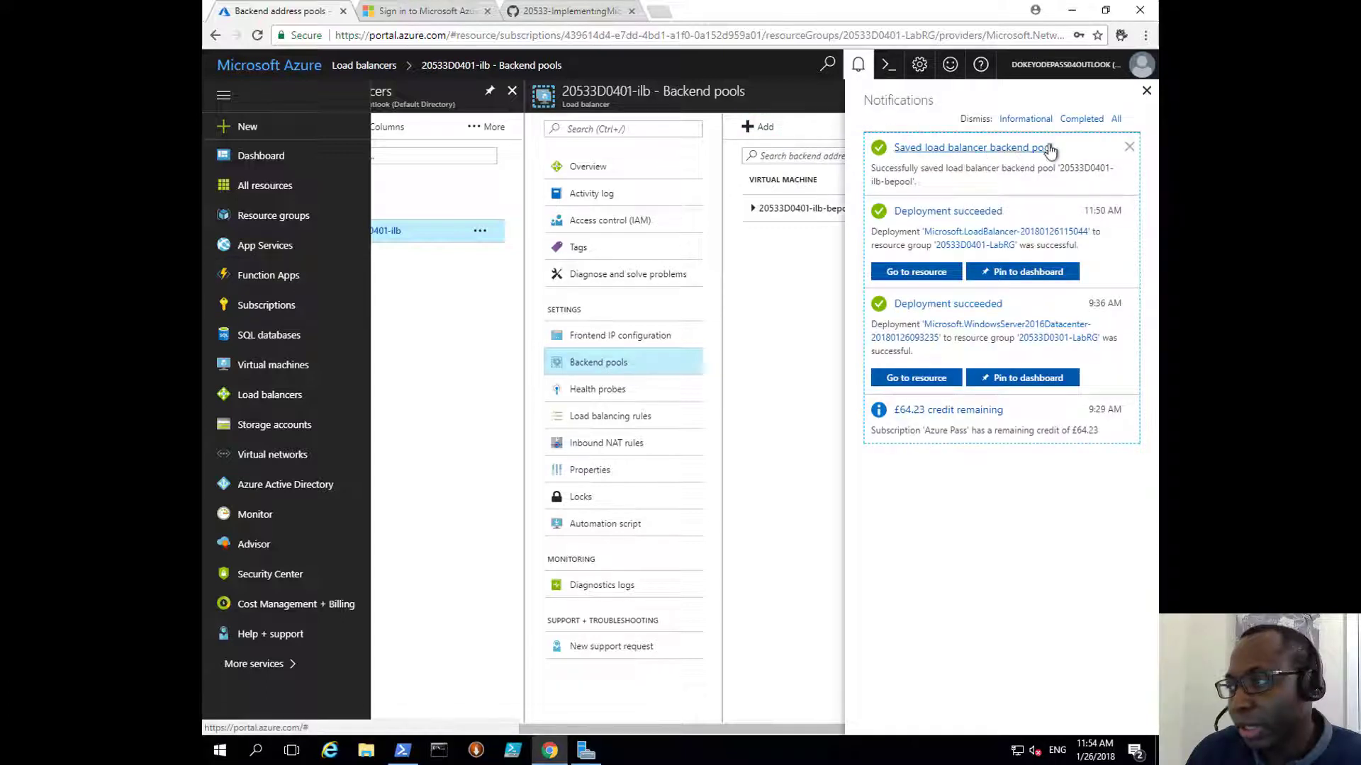
left_click(1145, 92)
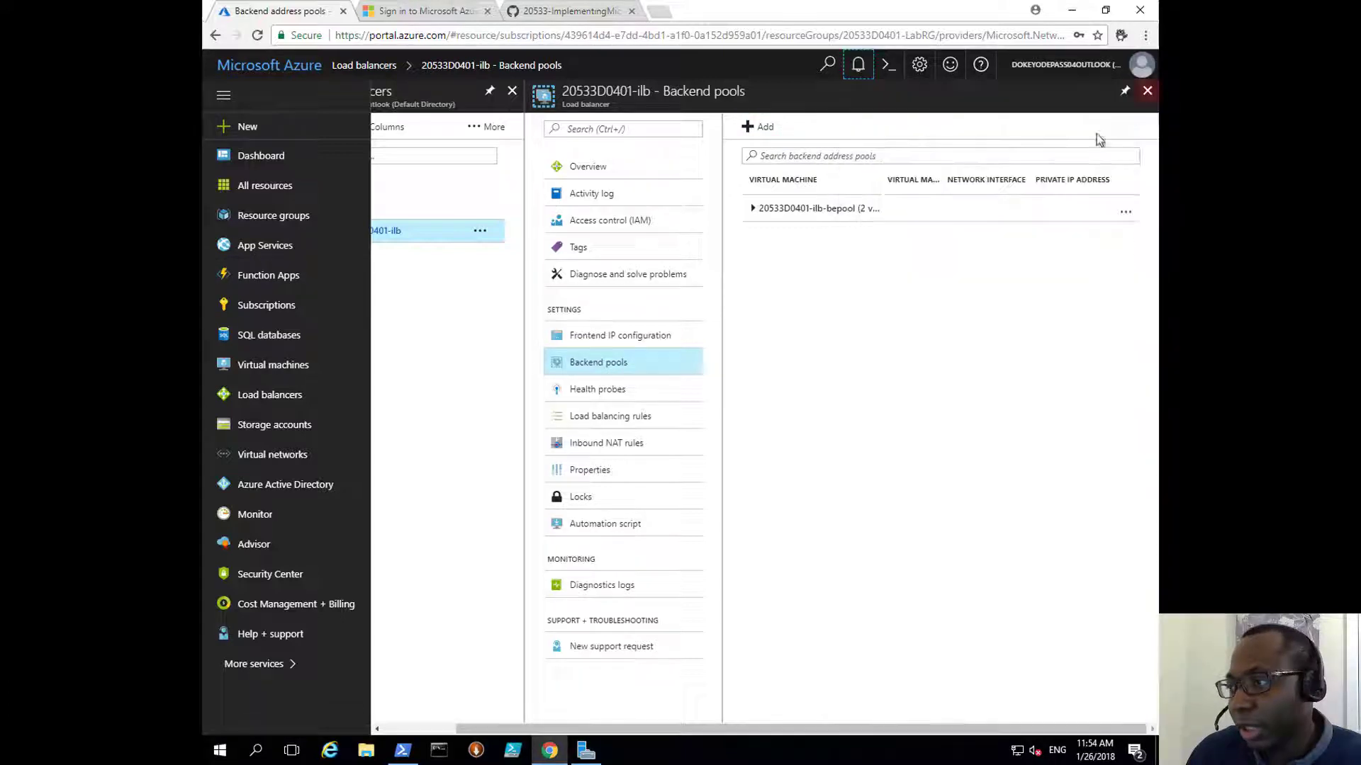
left_click(630, 392)
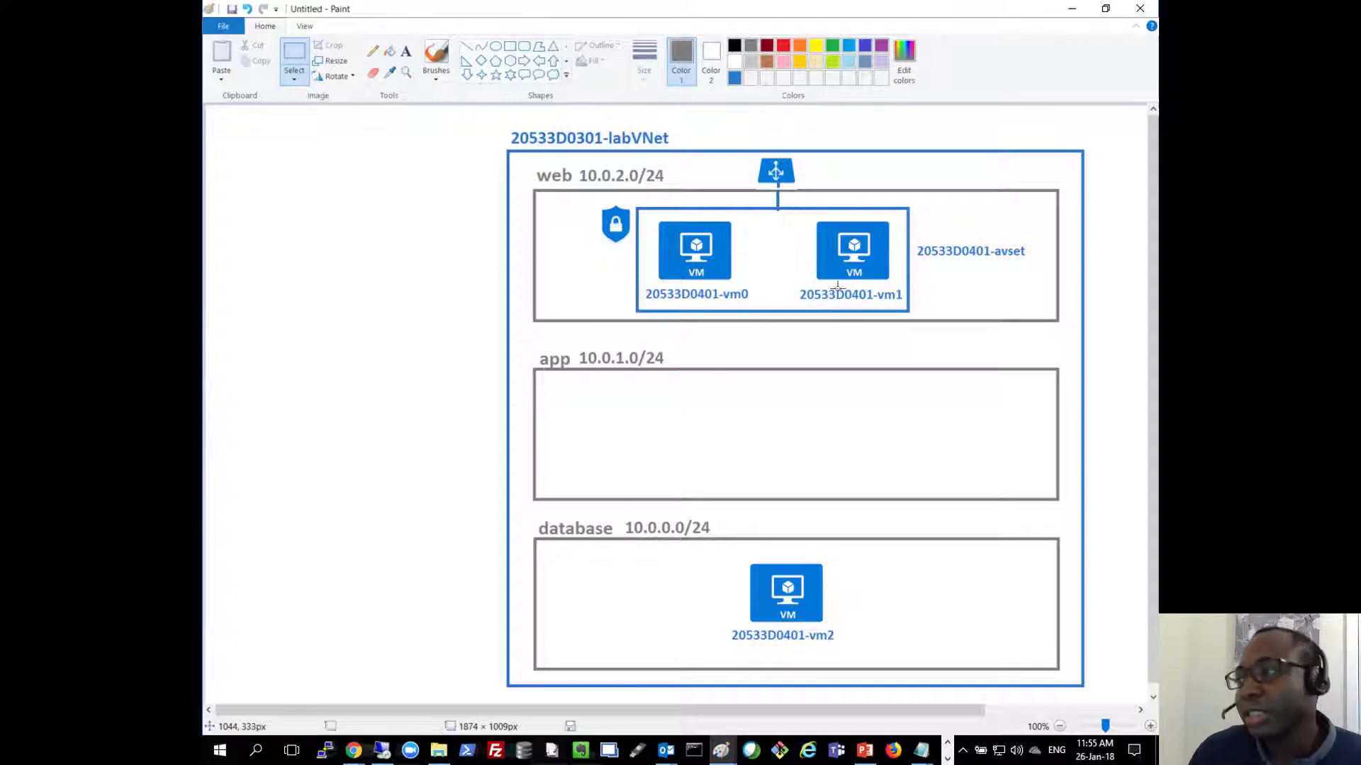
Step: Start a new health probe named 20533D0401-ilb-probetcp80
left_click(1071, 7)
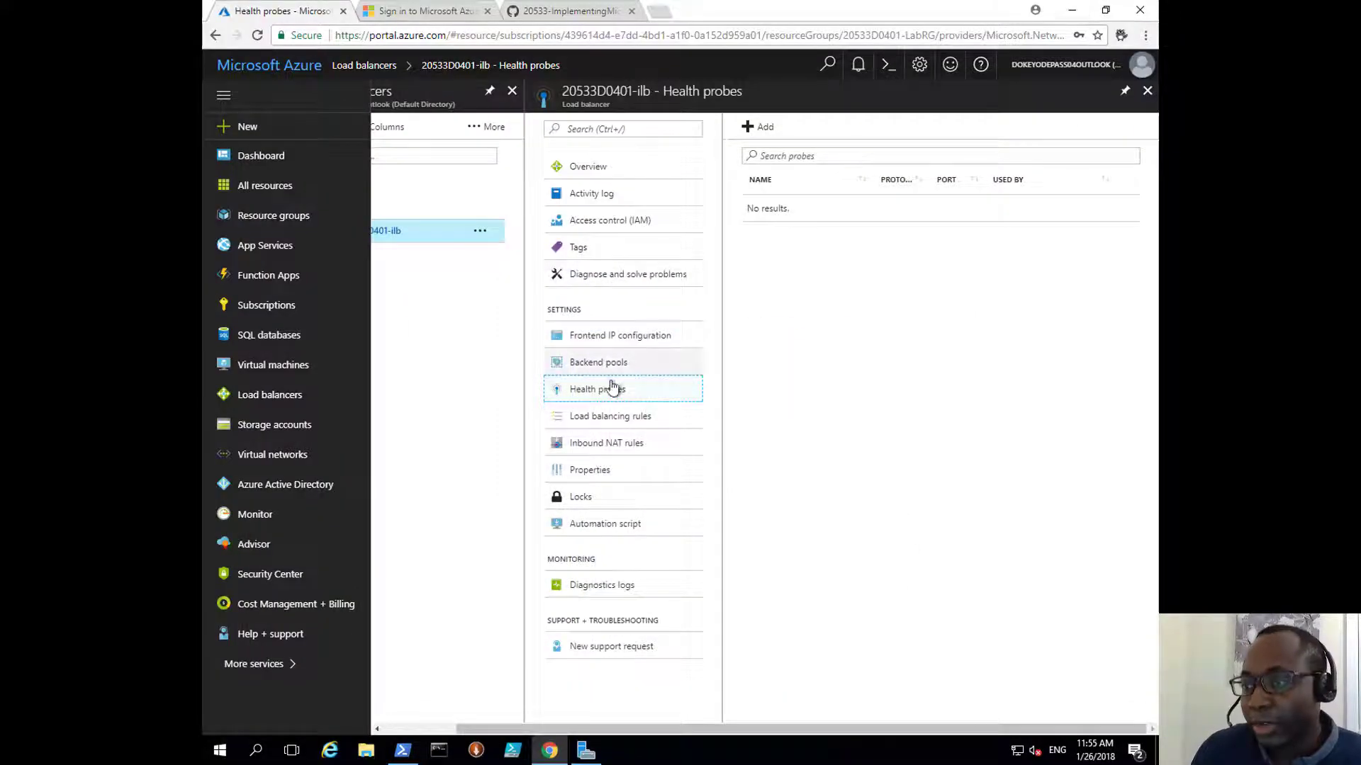
left_click(759, 128)
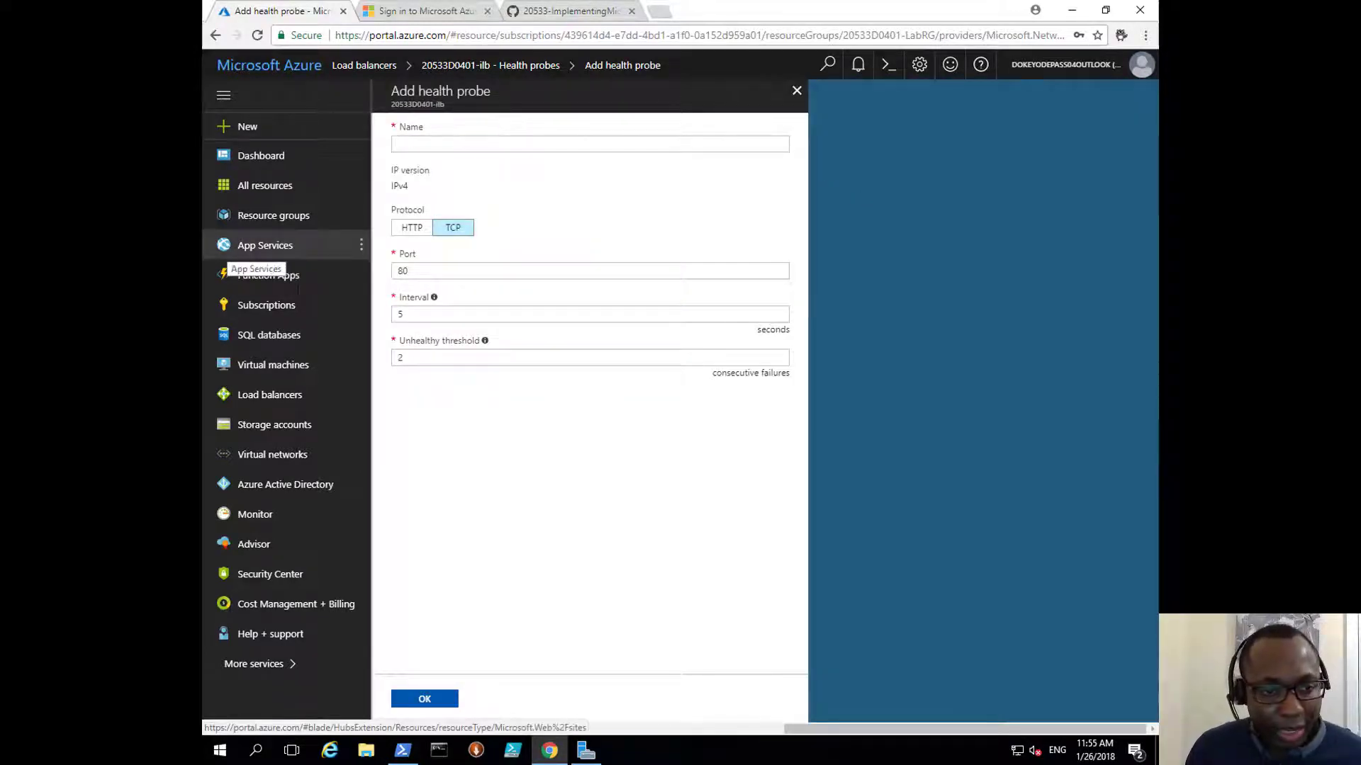
left_click(452, 146)
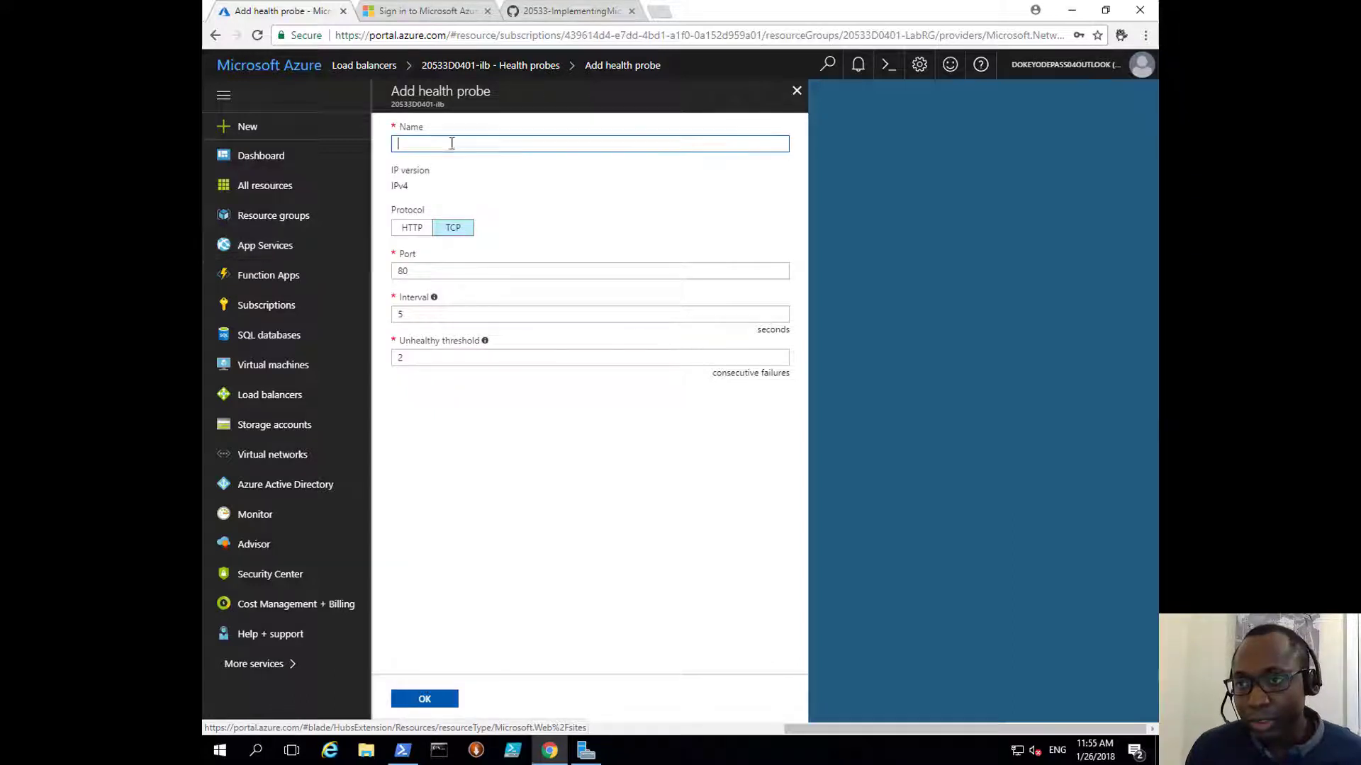
type("20533D0401-ilb-probetcp80")
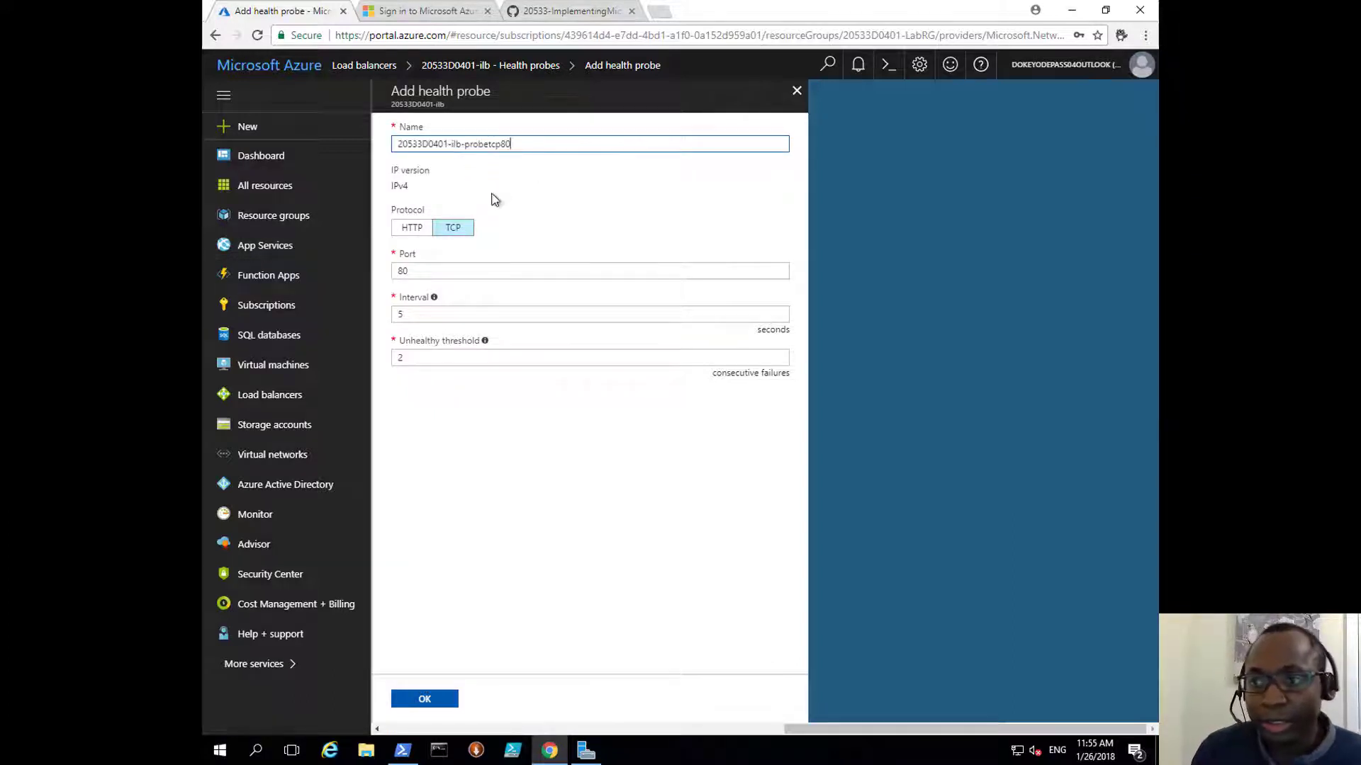
Step: Make the probe HTTP on port 80 with path /, create it, and open Load balancing rules
left_click(427, 234)
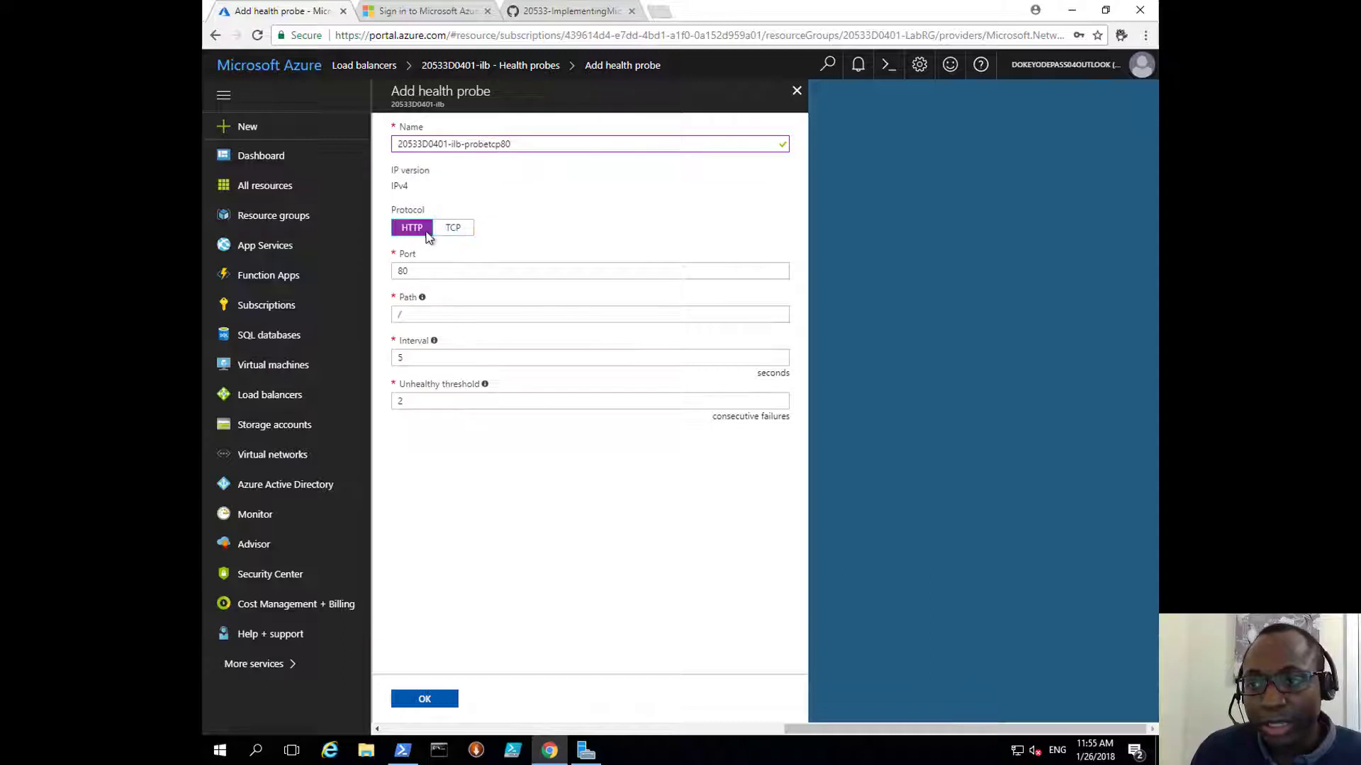
left_click(409, 269)
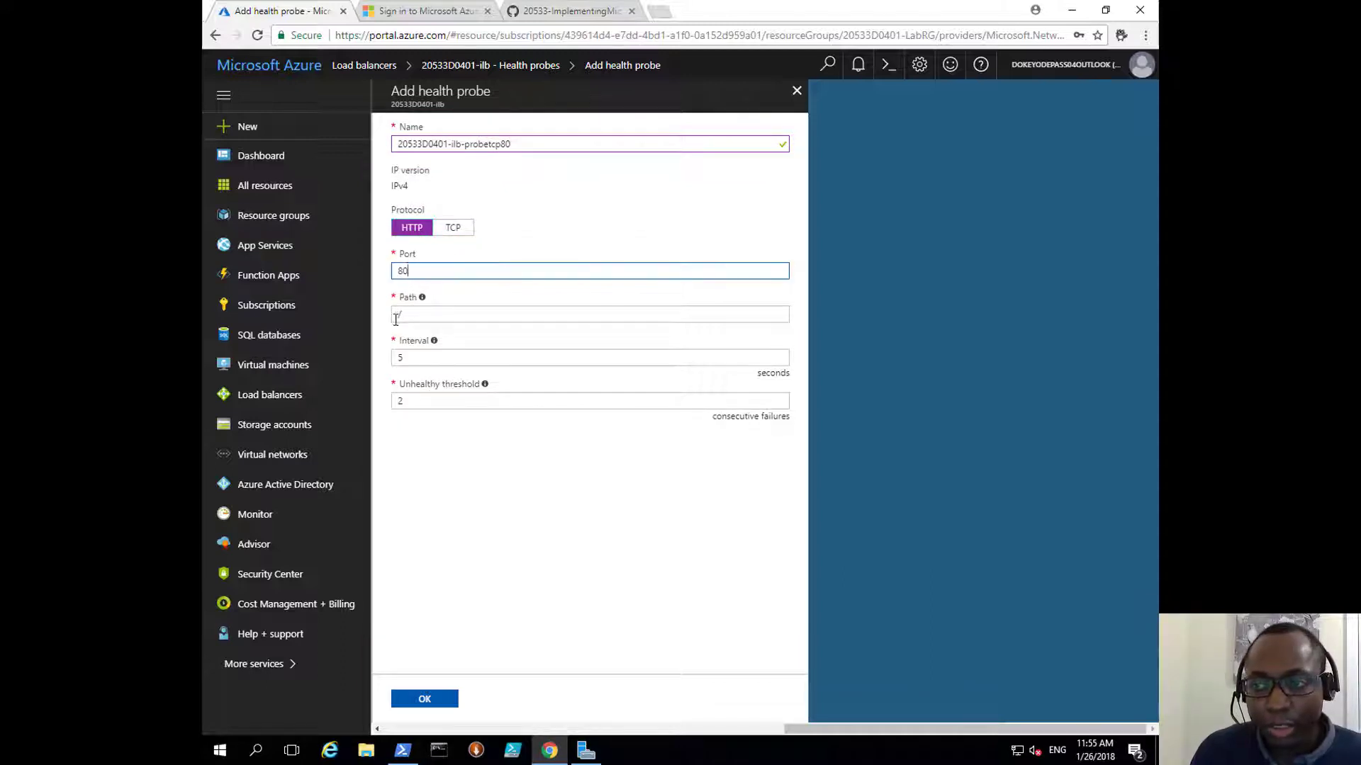
left_click_drag(414, 317, 358, 304)
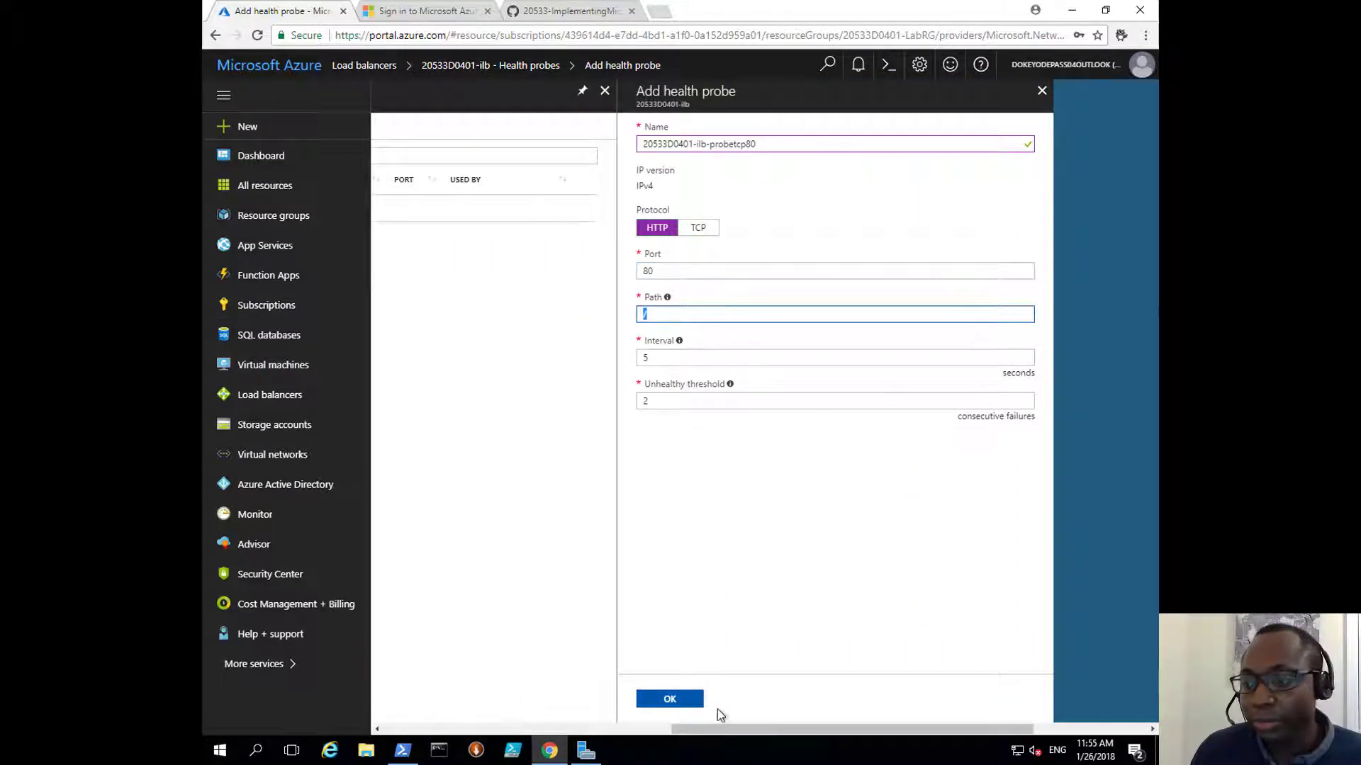
left_click_drag(725, 730, 829, 733)
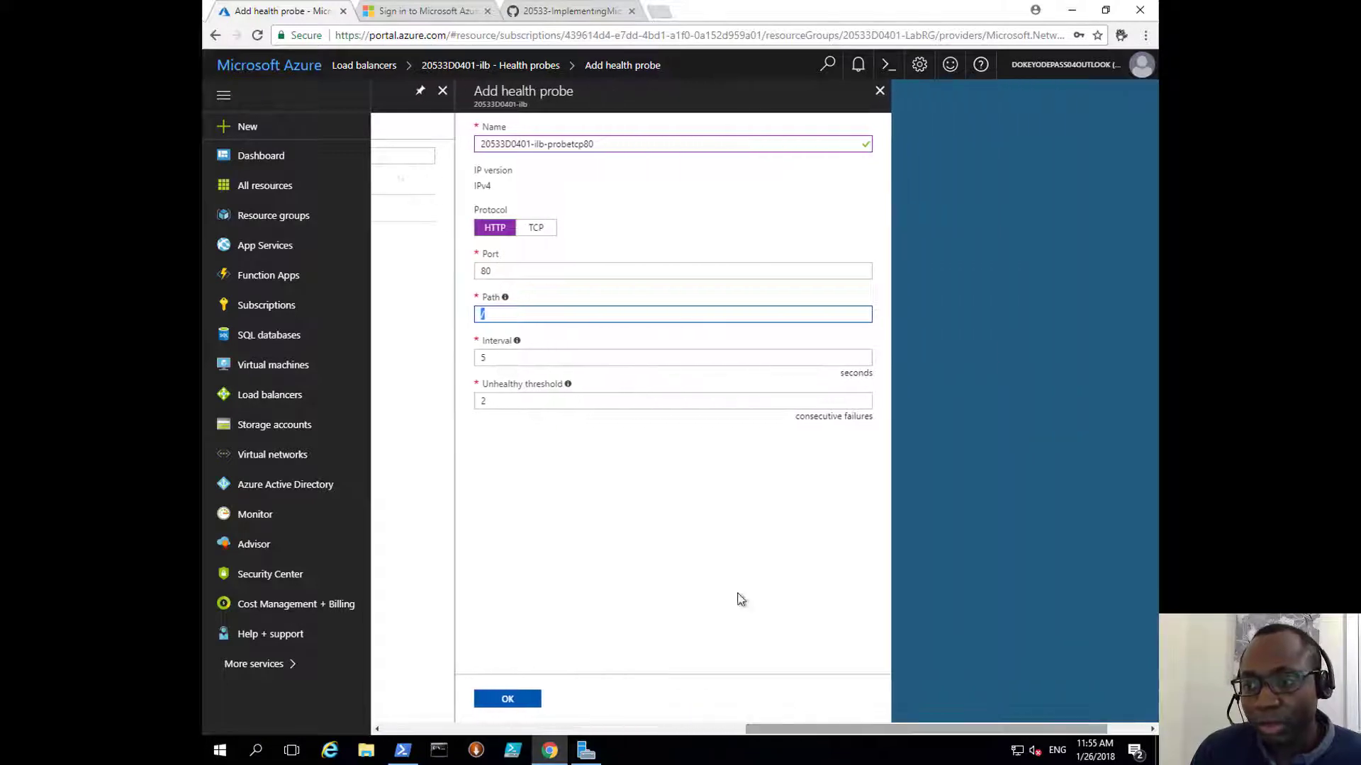
mouse_move(520, 345)
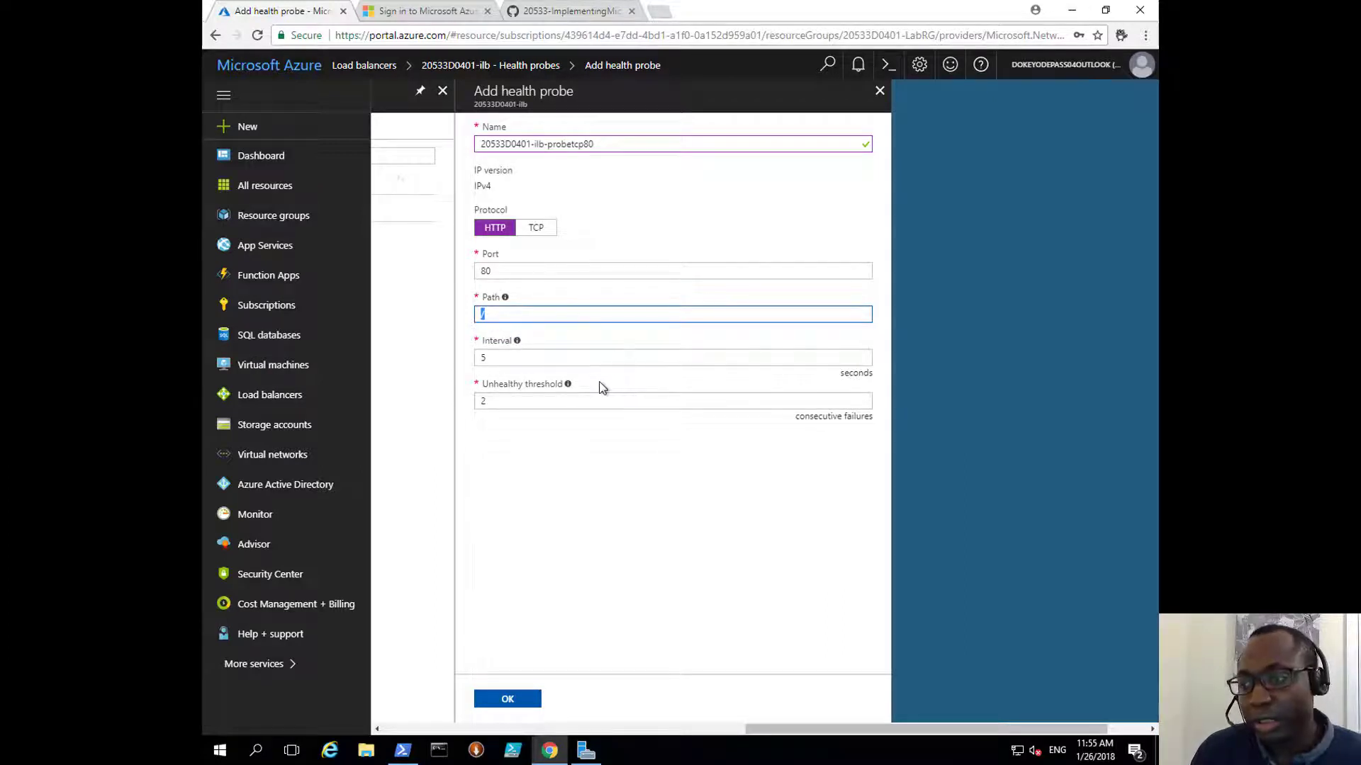
mouse_move(569, 386)
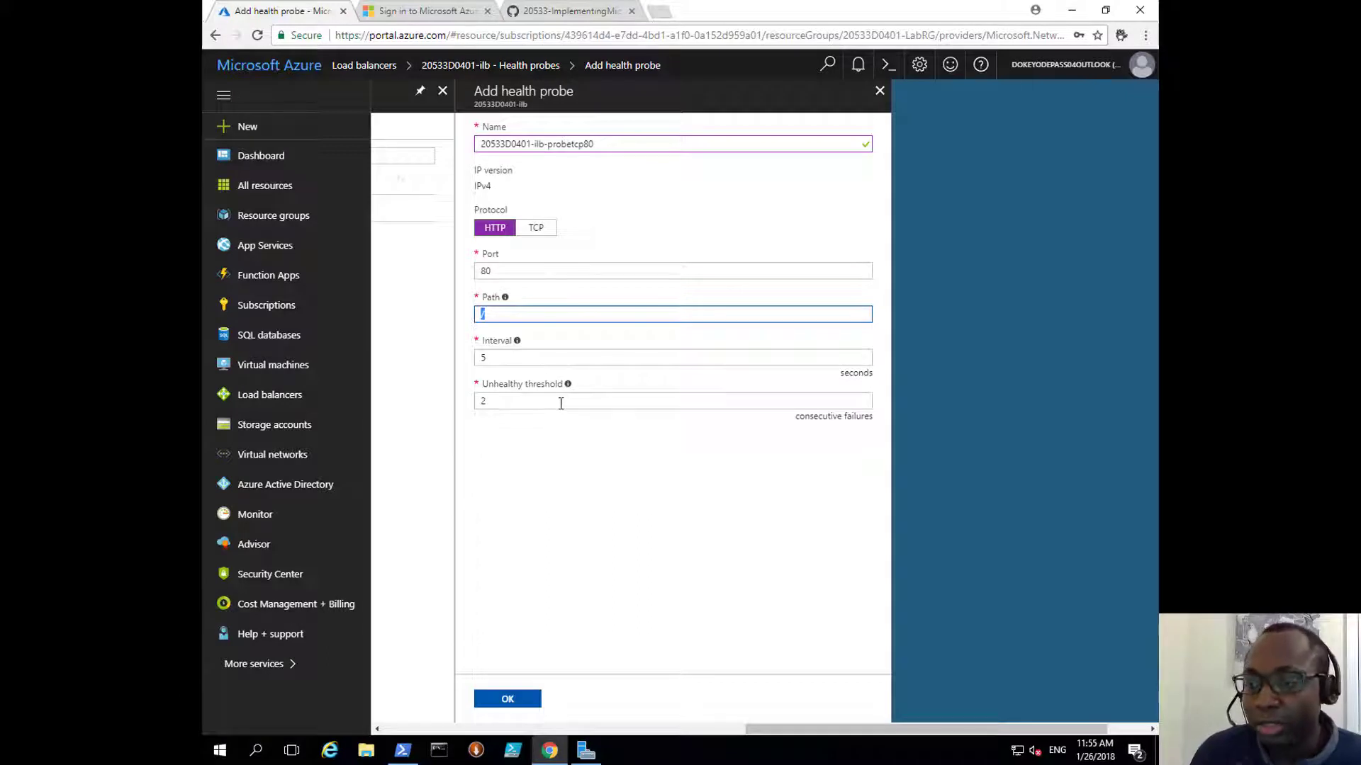
left_click(589, 482)
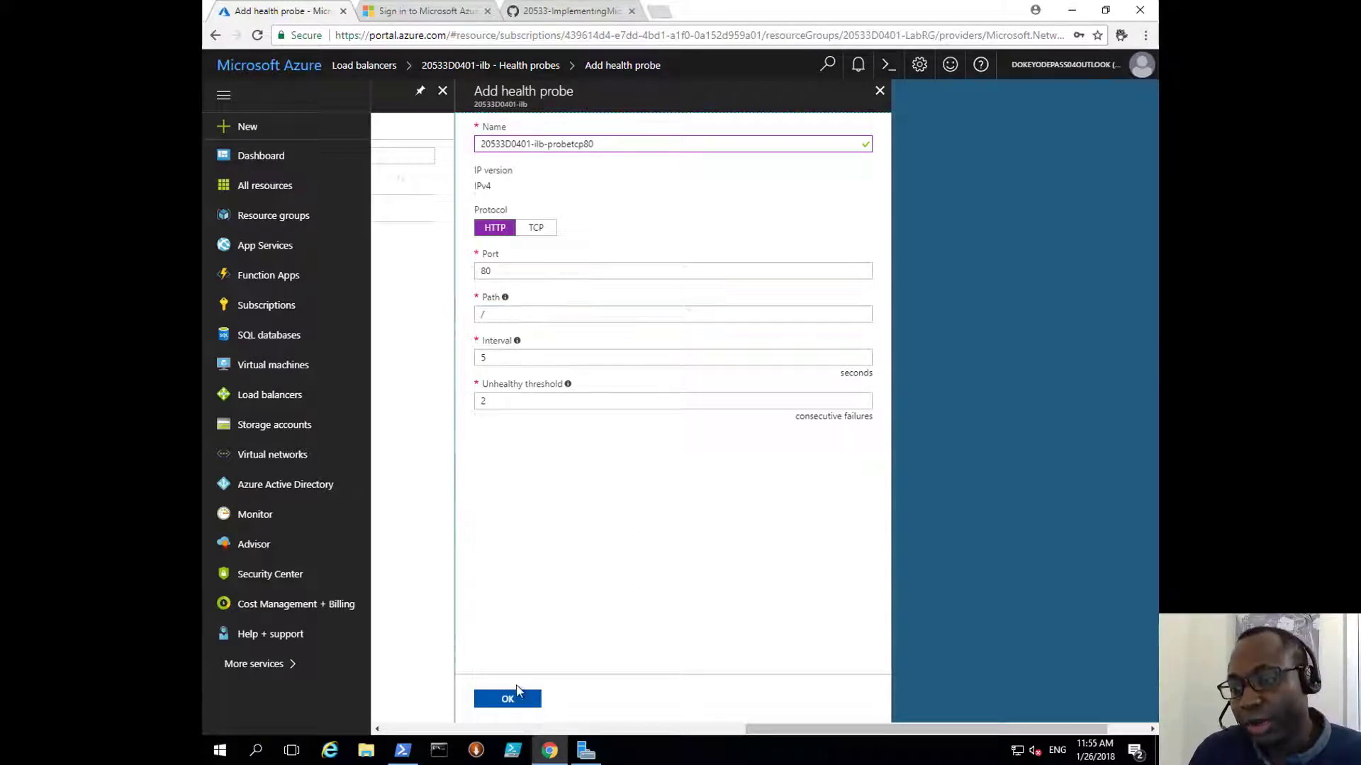
left_click(507, 701)
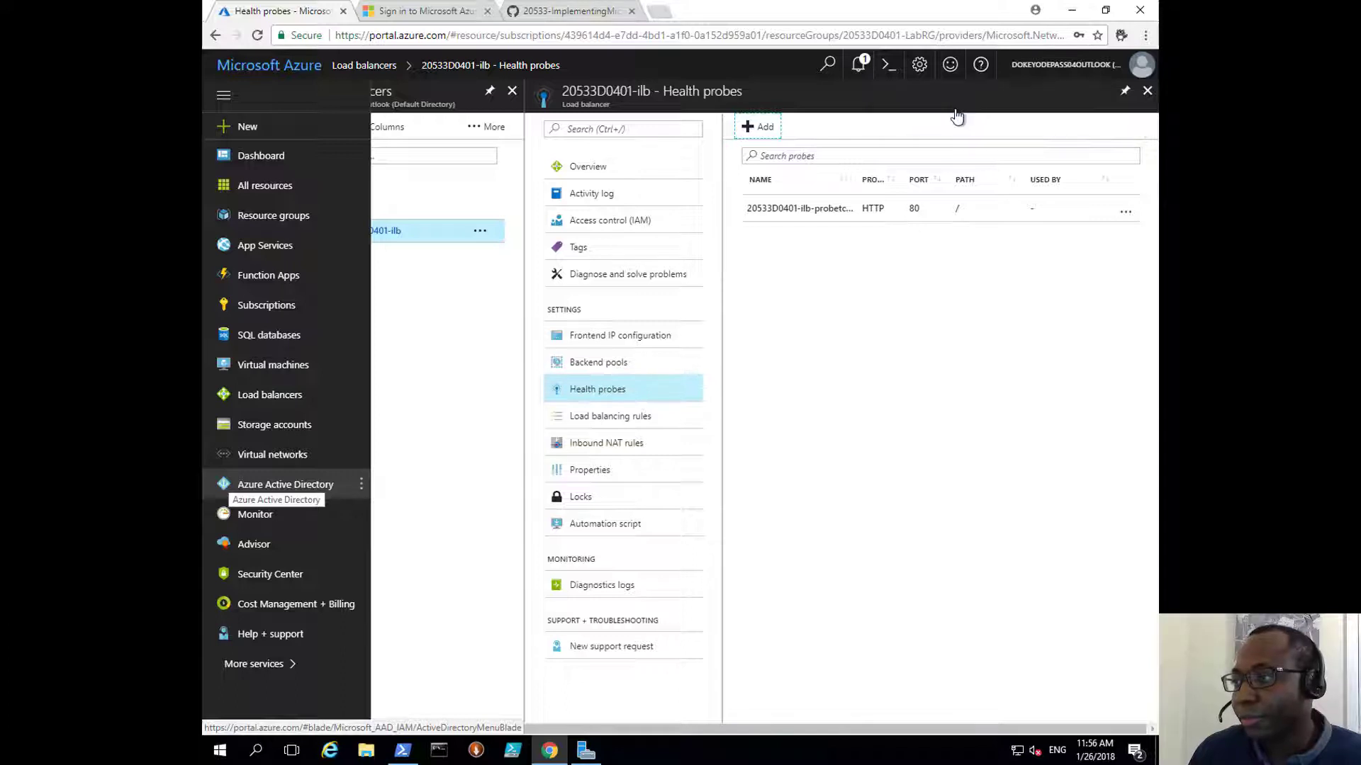
left_click(622, 419)
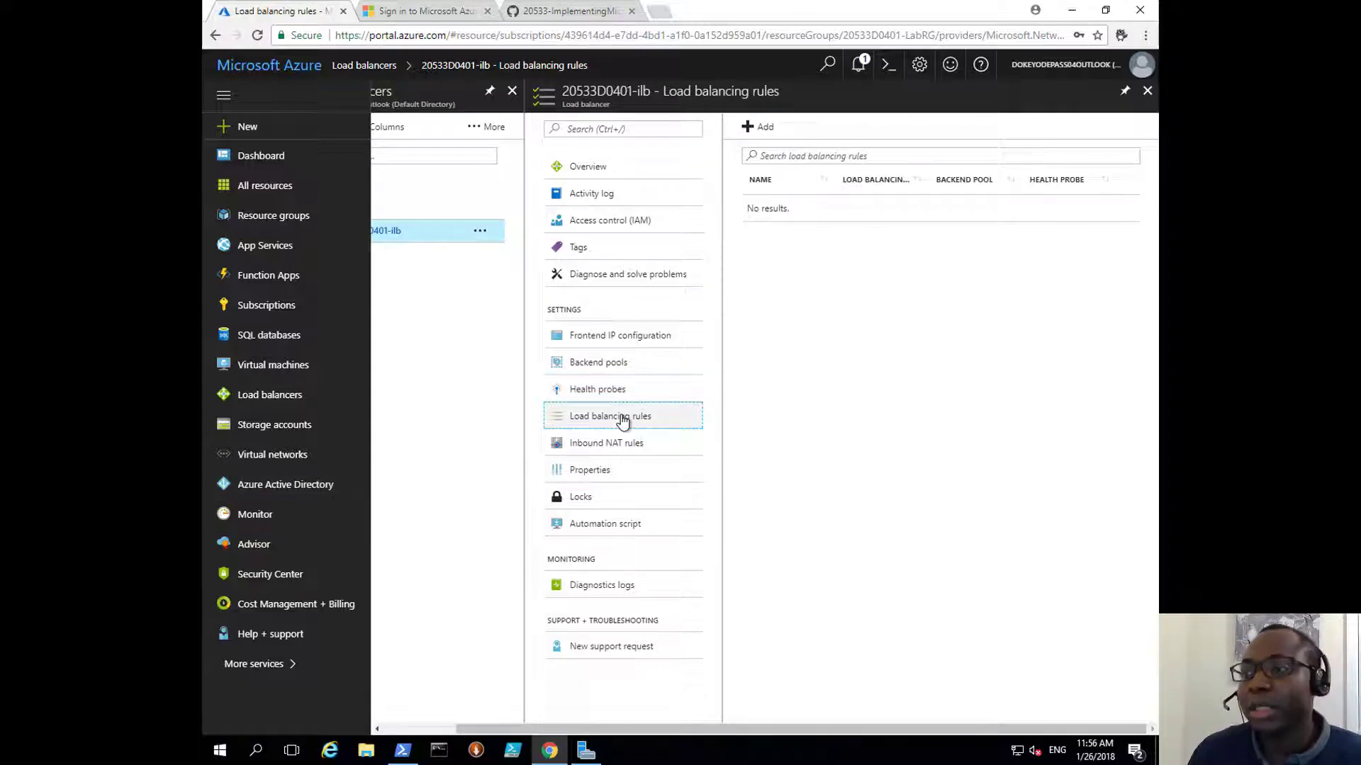
Step: Add load balancing rule 20533D0401-ilb-ruletcp80 using frontend LoadBalancerFrontEnd
left_click(765, 130)
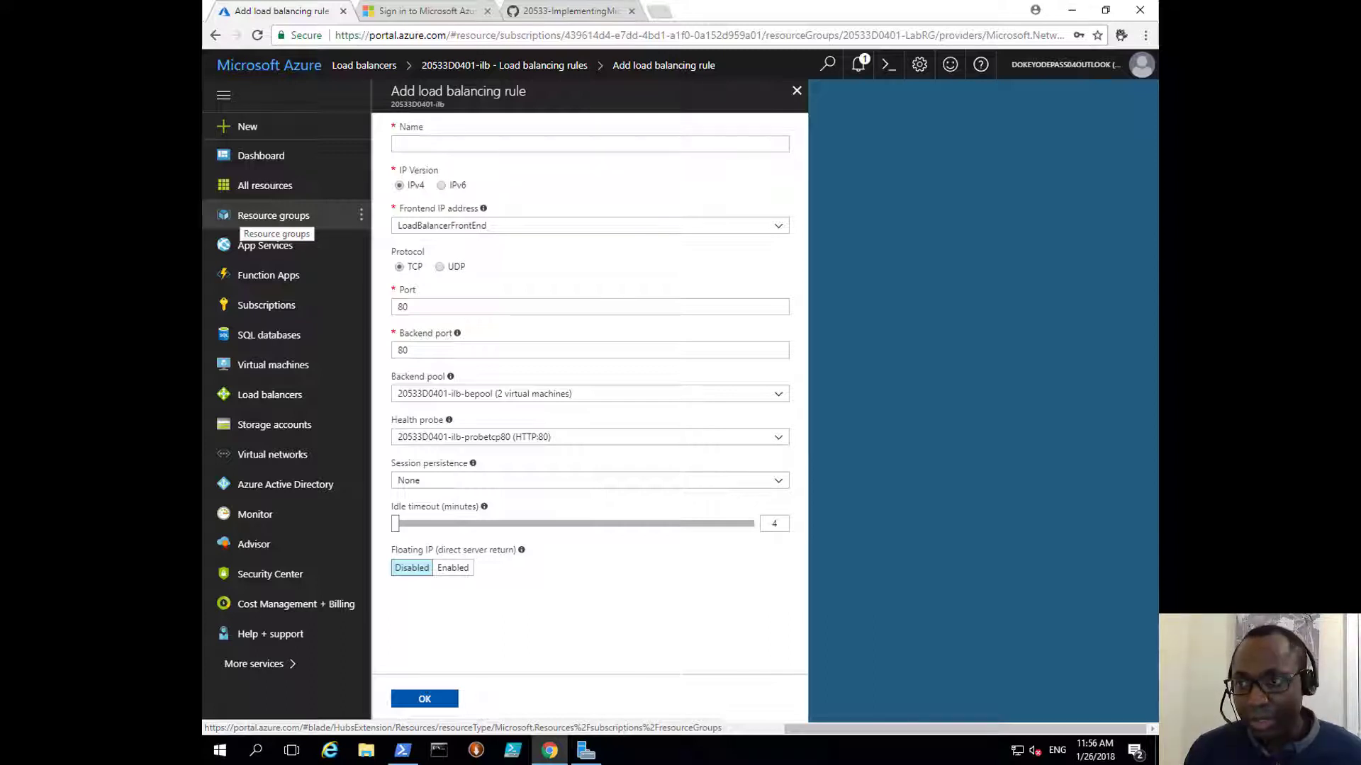
left_click(411, 149)
type("20533D0401-ilb-ruletcp80")
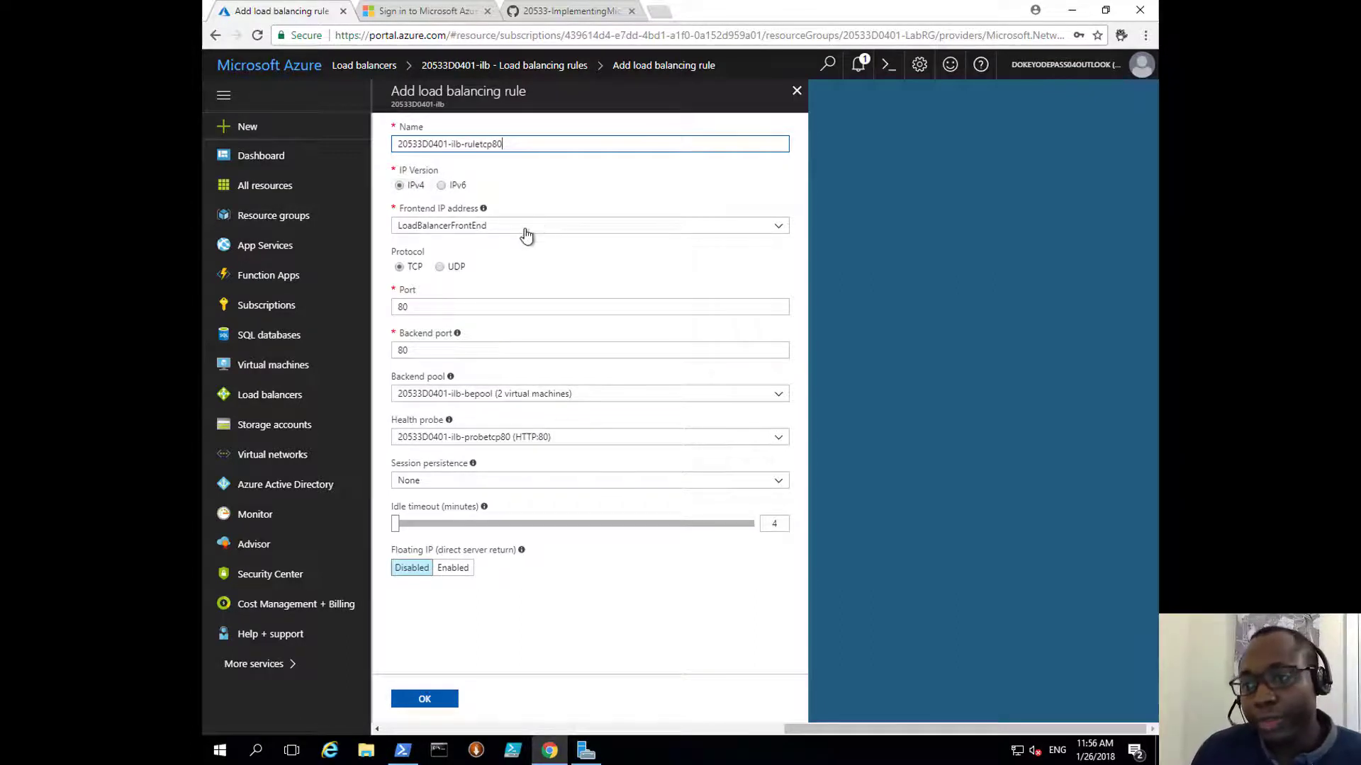
left_click(465, 226)
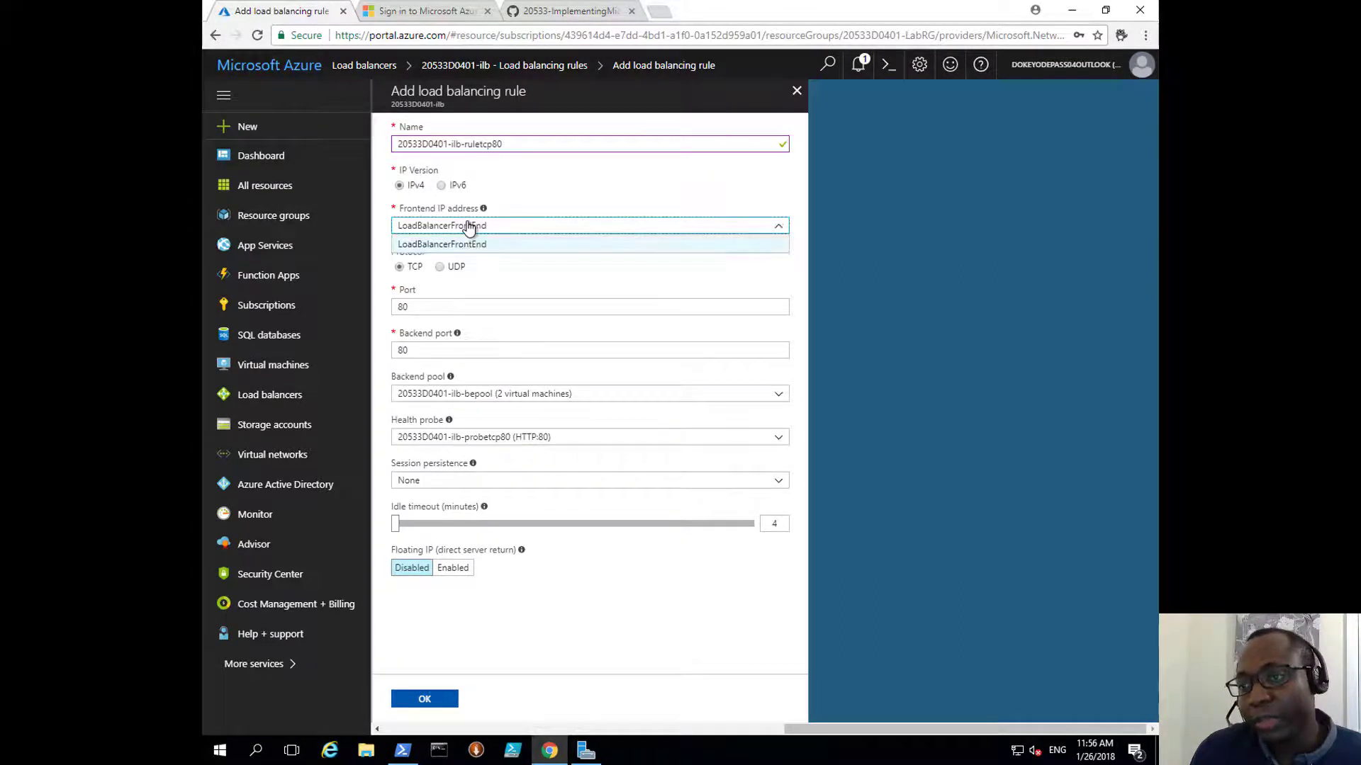
left_click(468, 245)
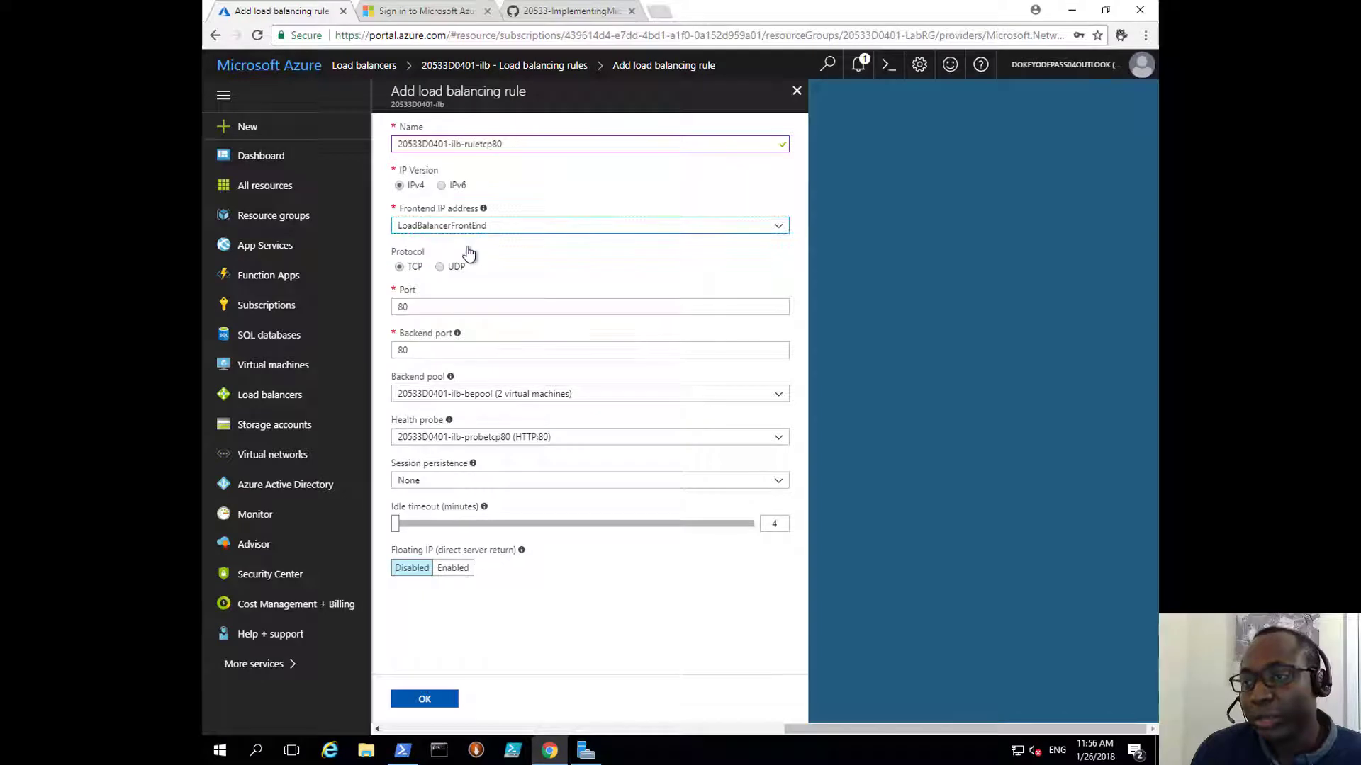
Step: Keep TCP port 80 to backend port 80 with the two-VM pool and HTTP:80 probe
double_click(401, 306)
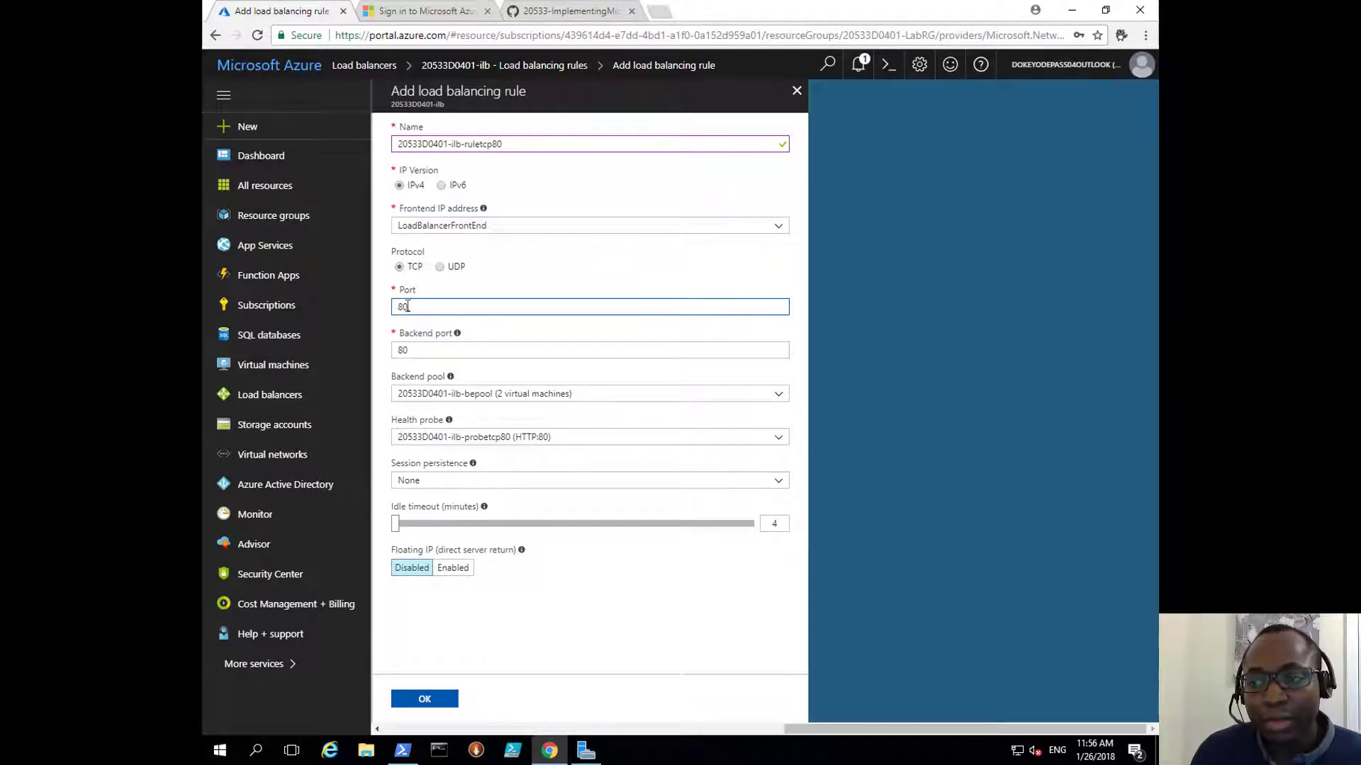
double_click(400, 351)
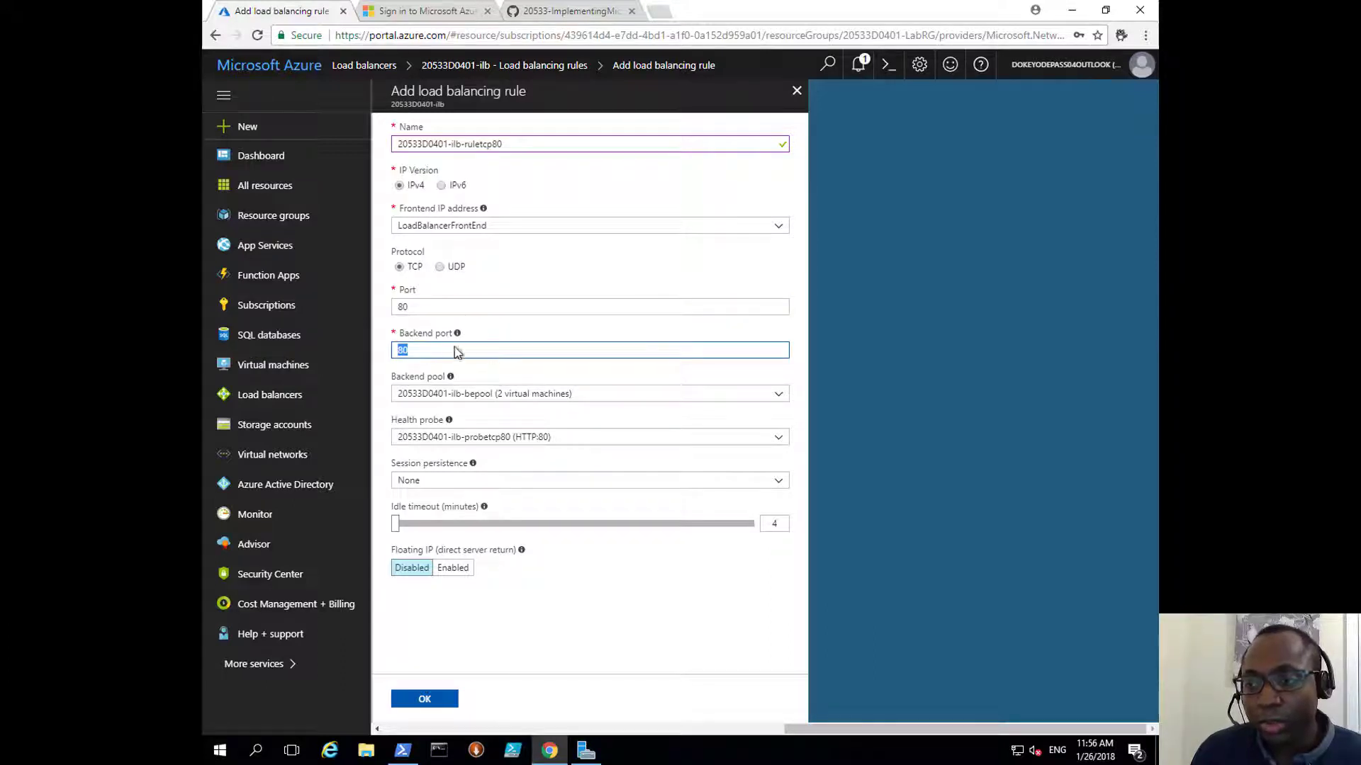
double_click(401, 306)
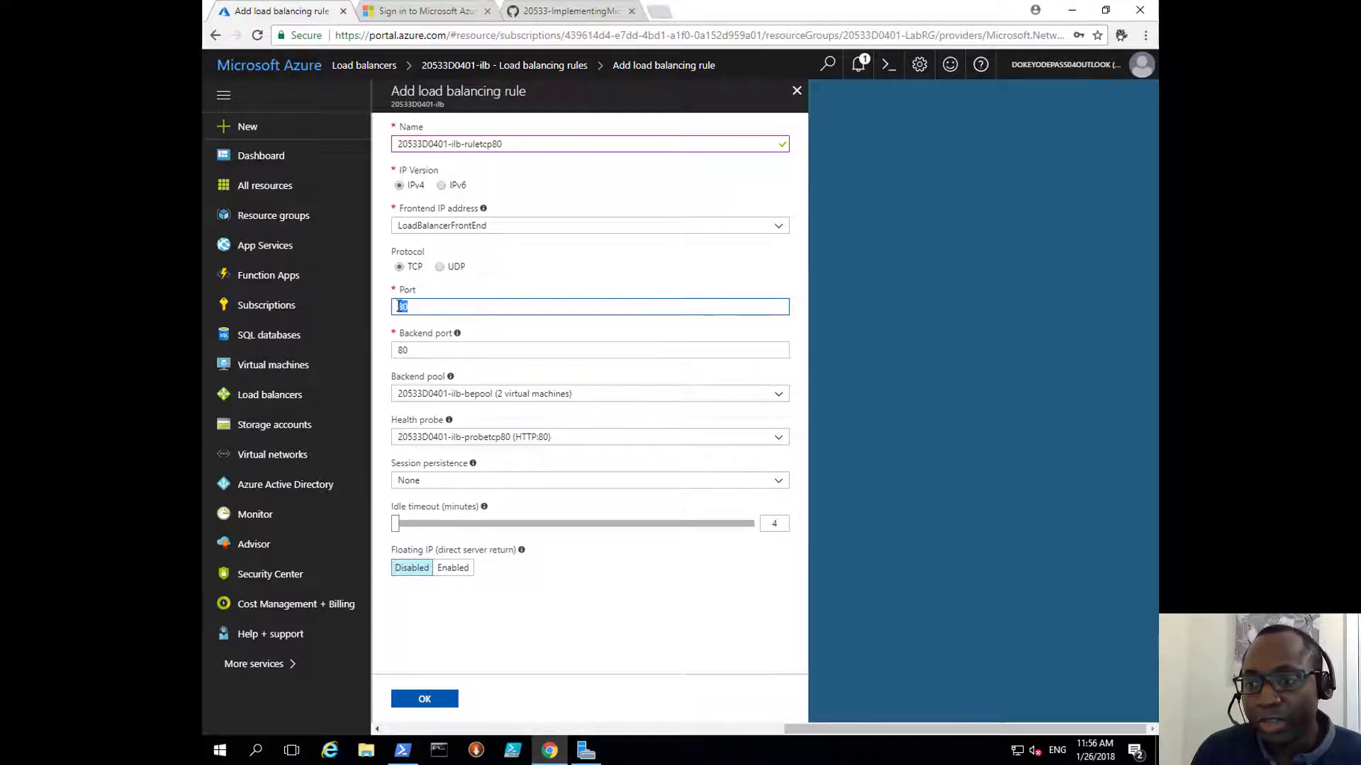
double_click(396, 350)
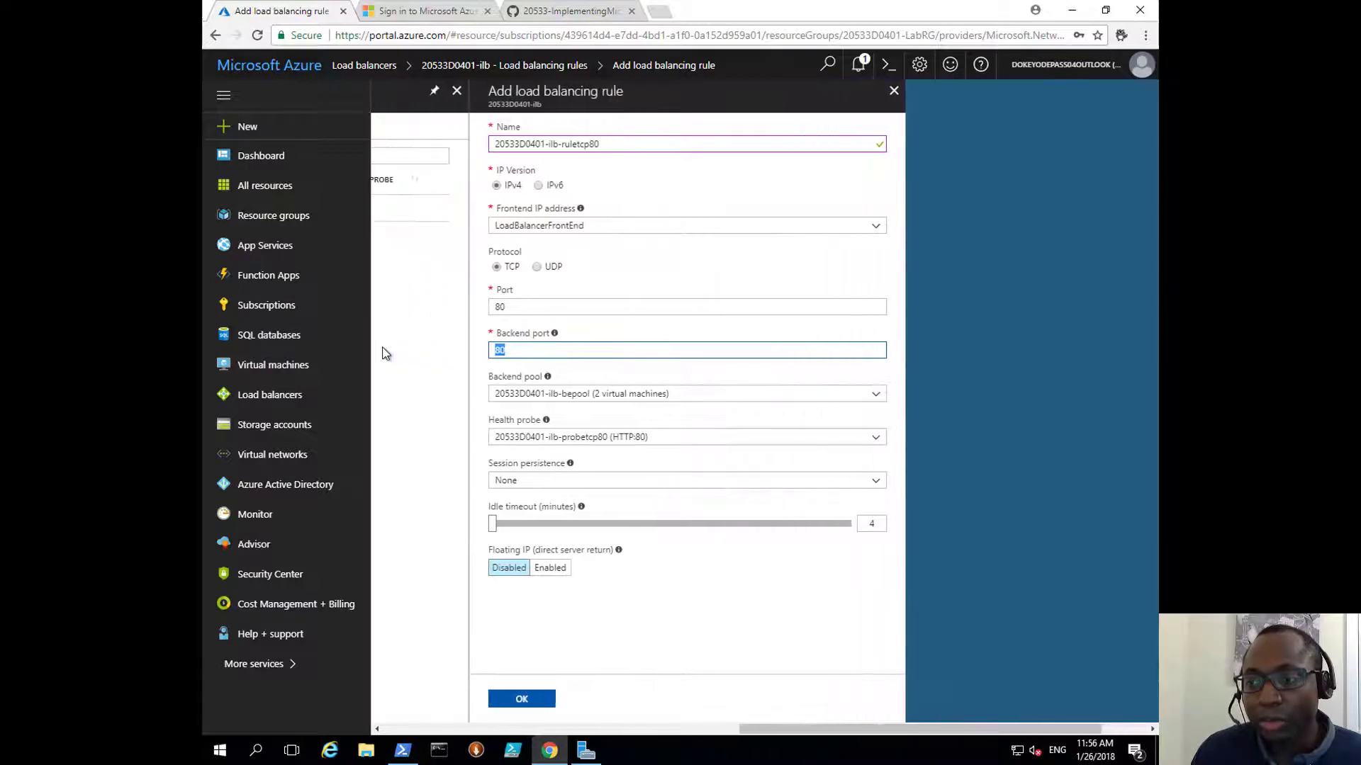
left_click_drag(796, 730, 816, 730)
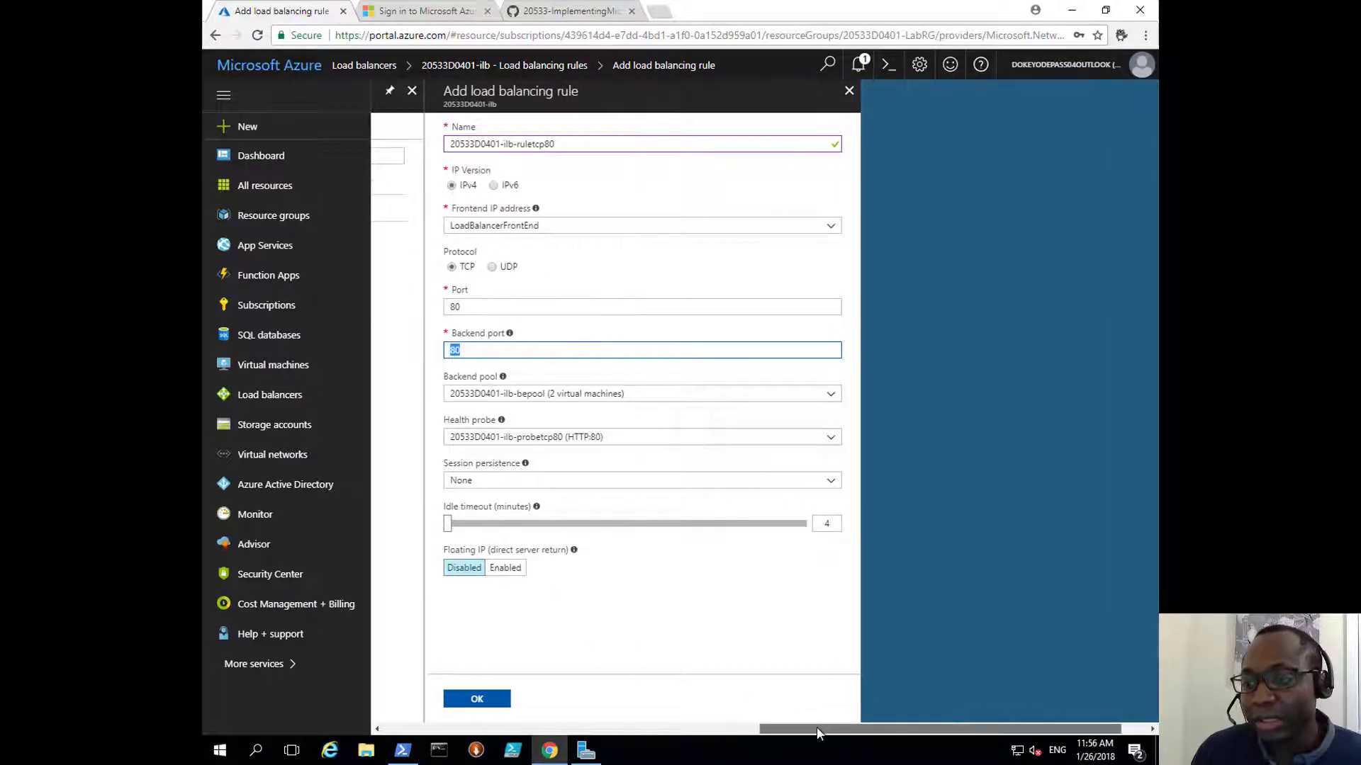
left_click(527, 394)
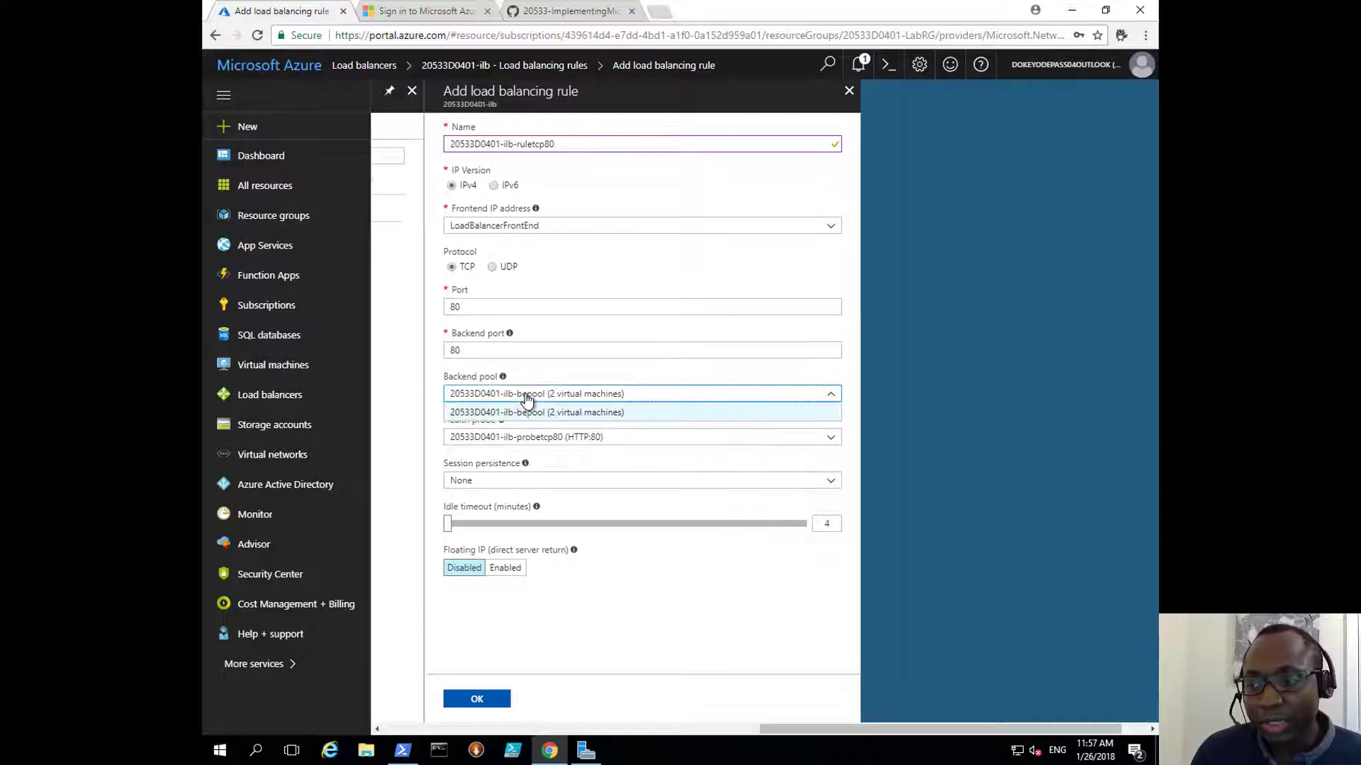
left_click(522, 409)
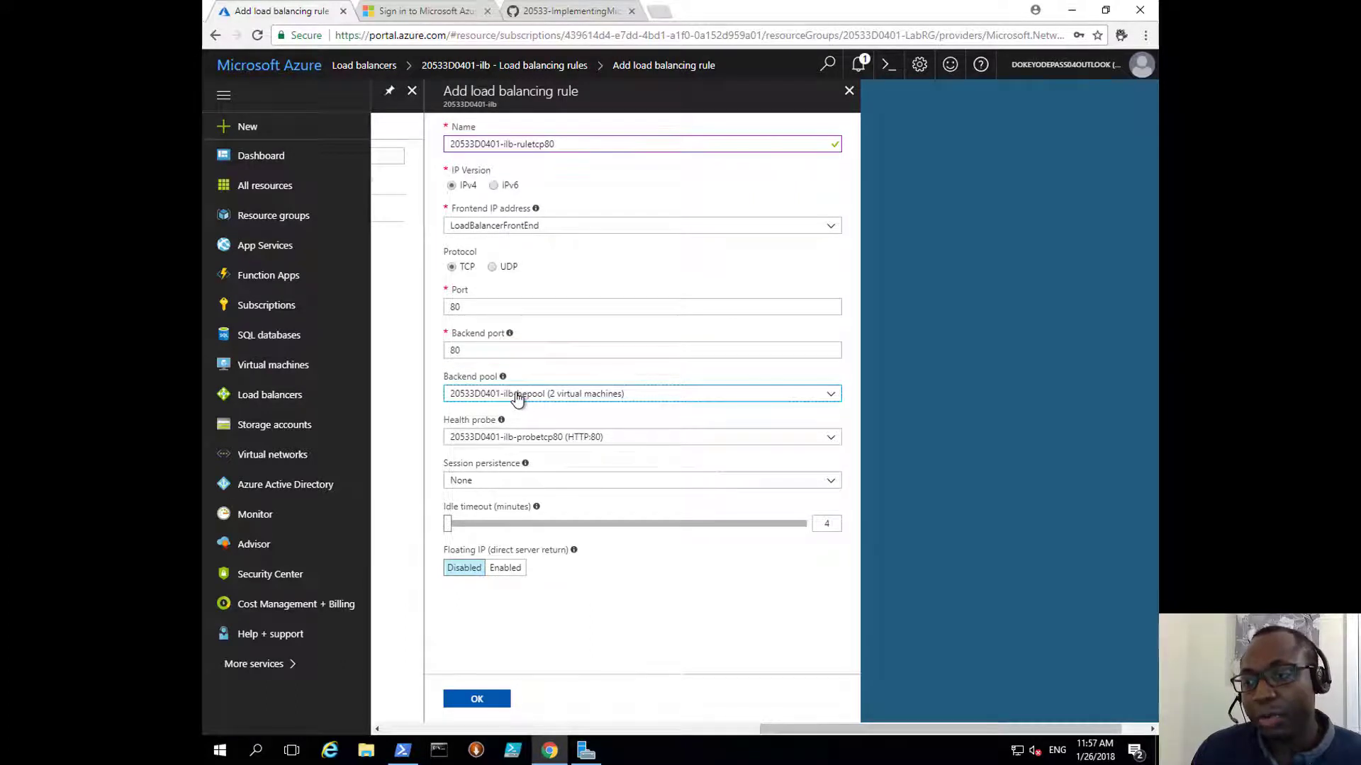
left_click(527, 437)
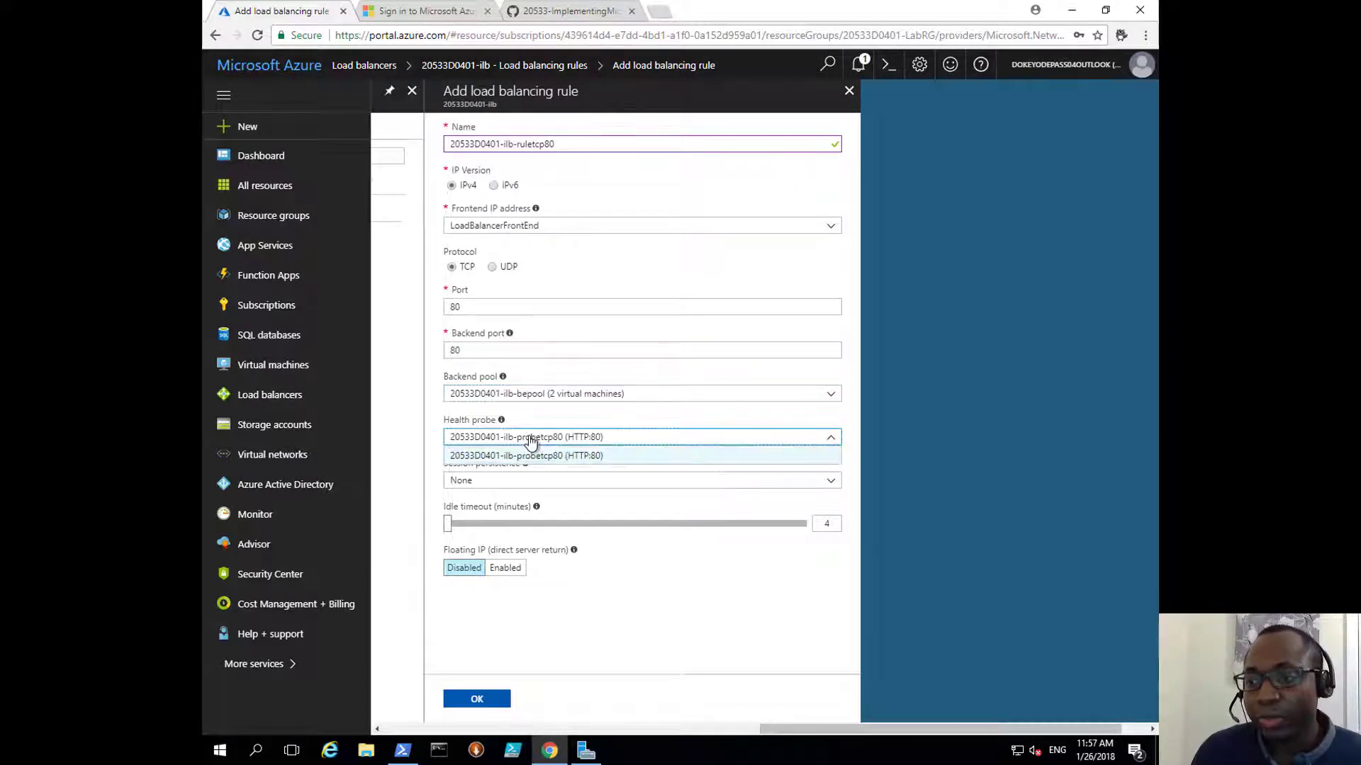
left_click(527, 456)
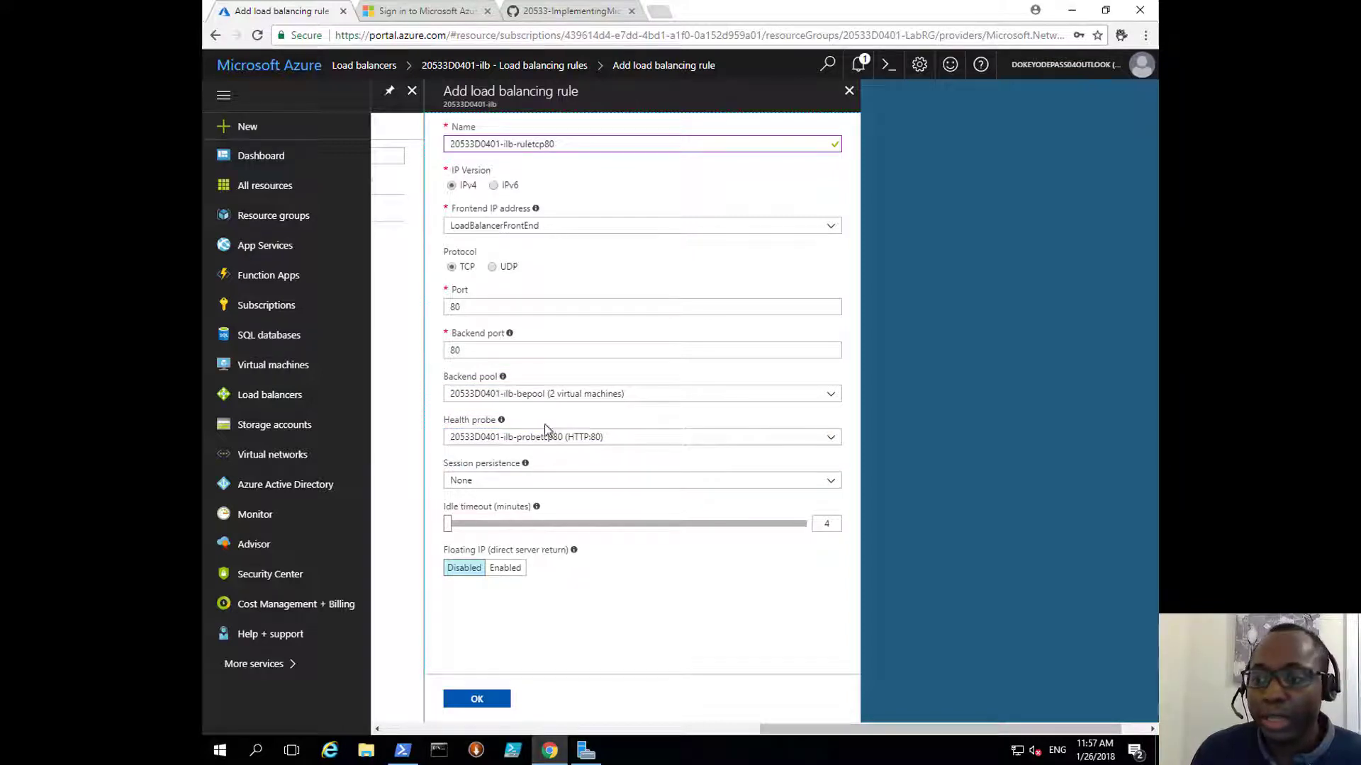
Step: Leave session persistence at None and the idle timeout at 4 minutes
left_click(542, 479)
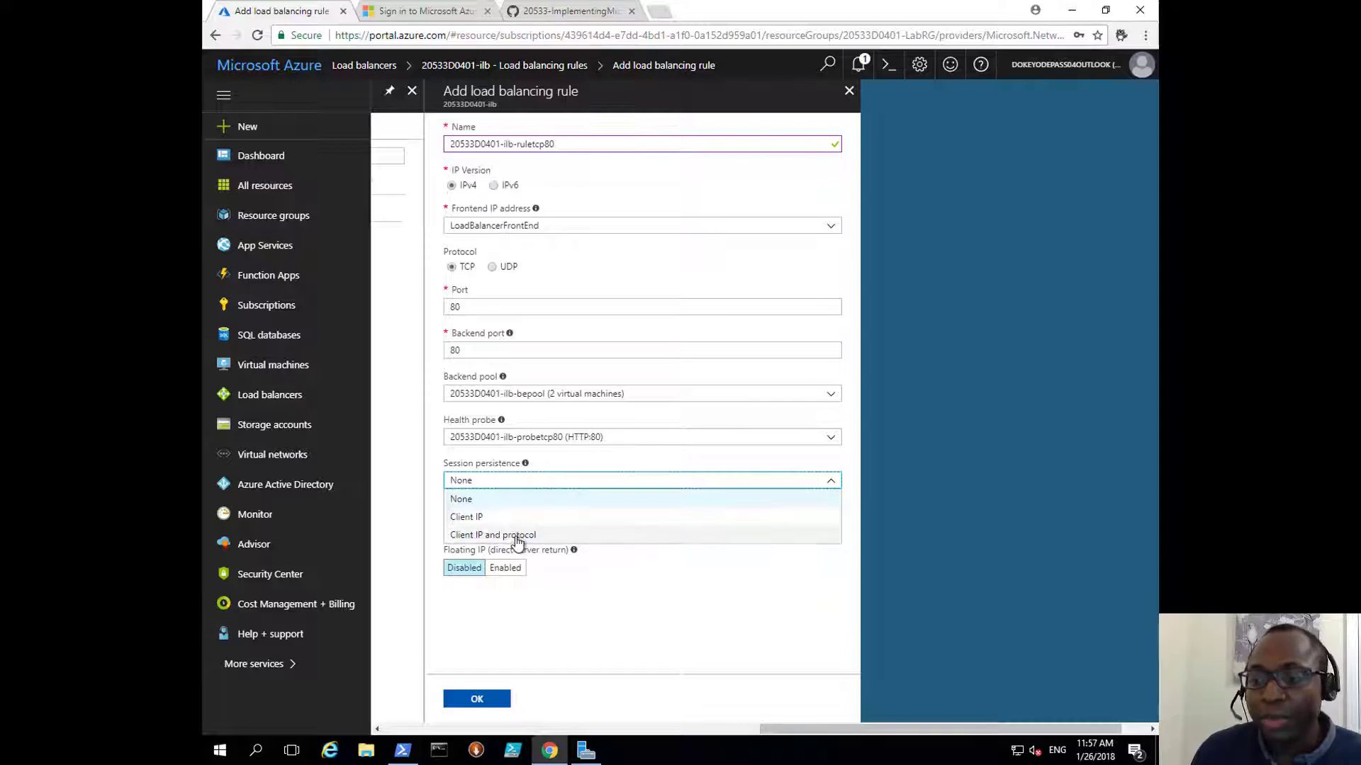
left_click(428, 510)
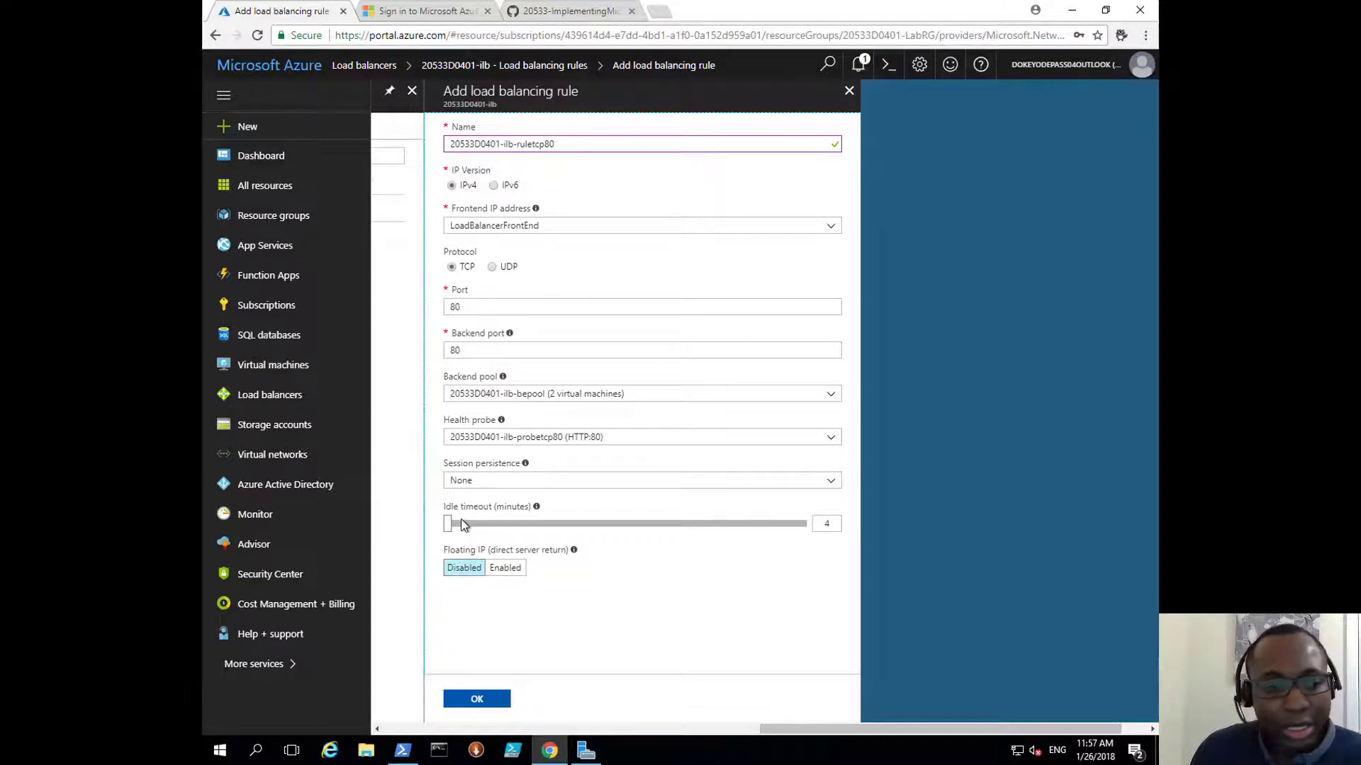
mouse_move(538, 510)
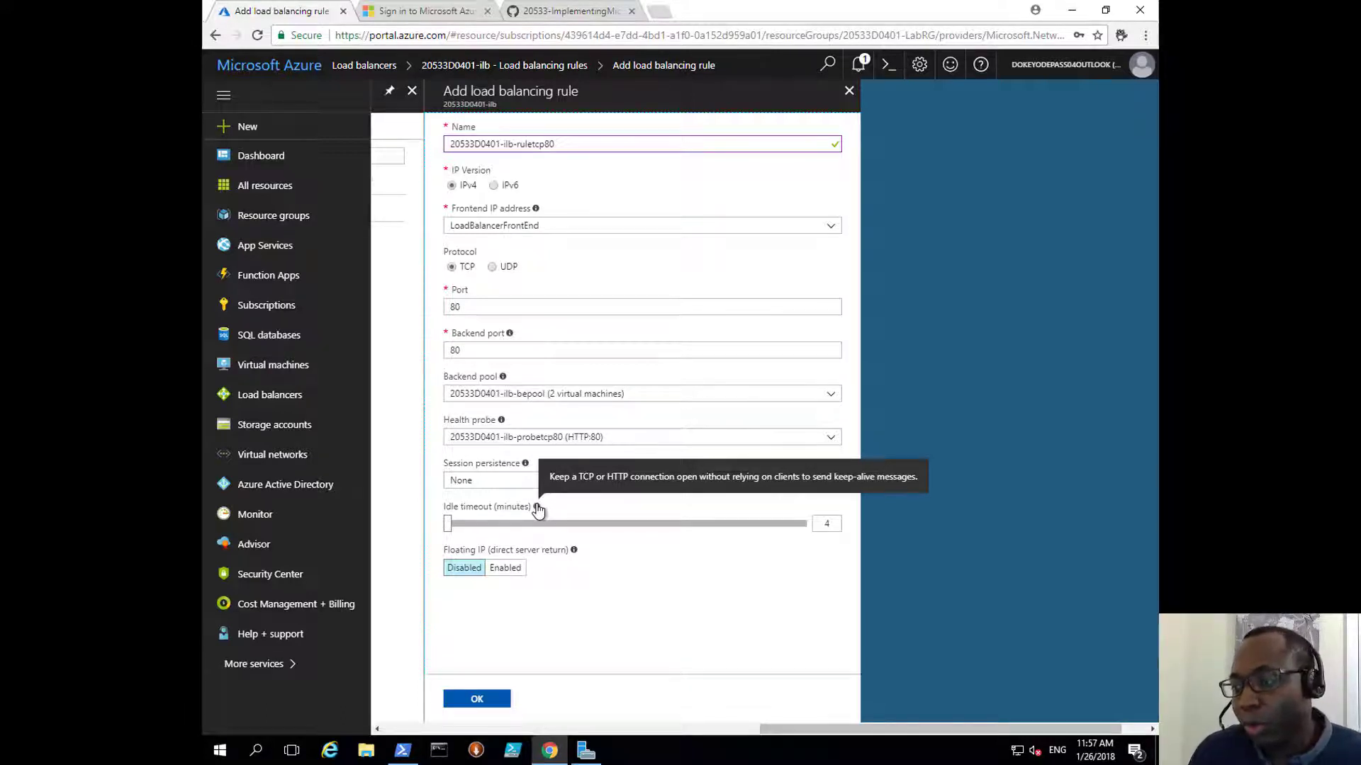
double_click(827, 524)
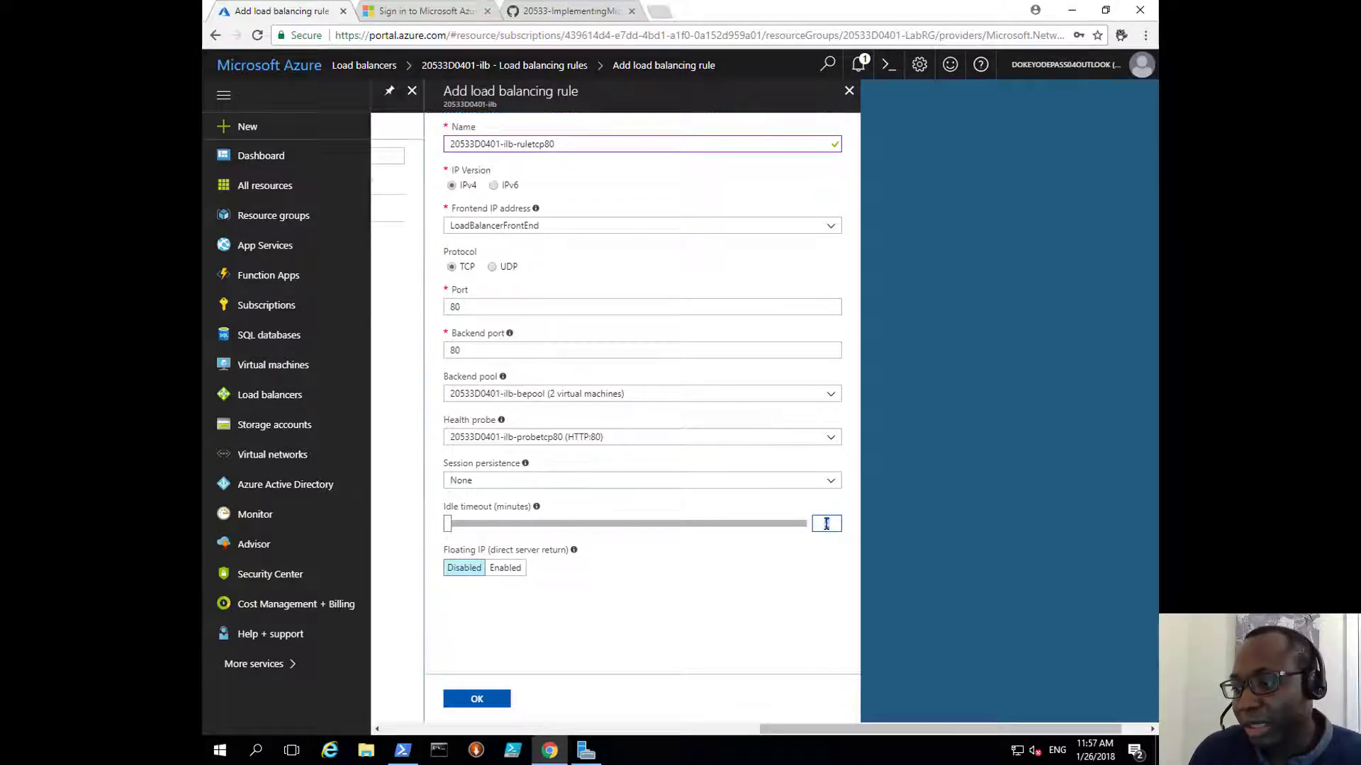
left_click(645, 511)
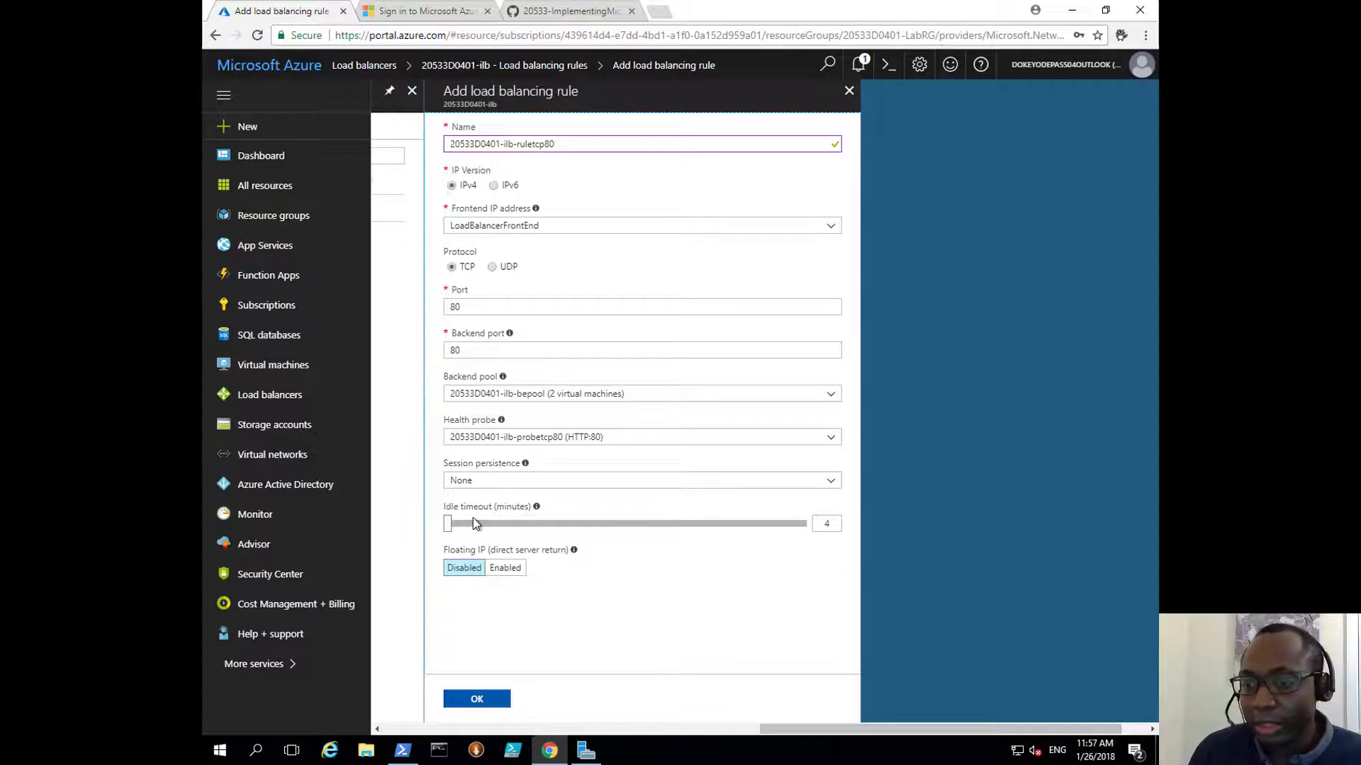
double_click(828, 523)
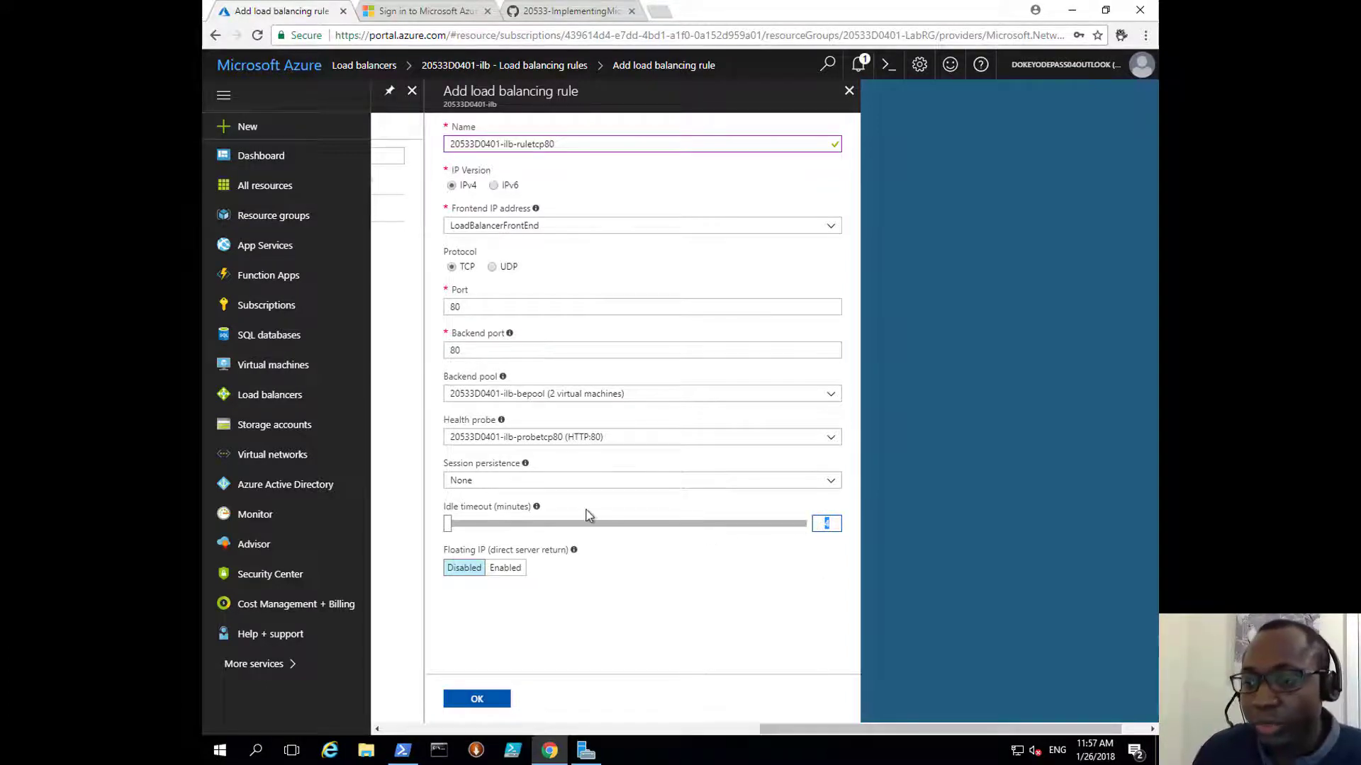
left_click(765, 555)
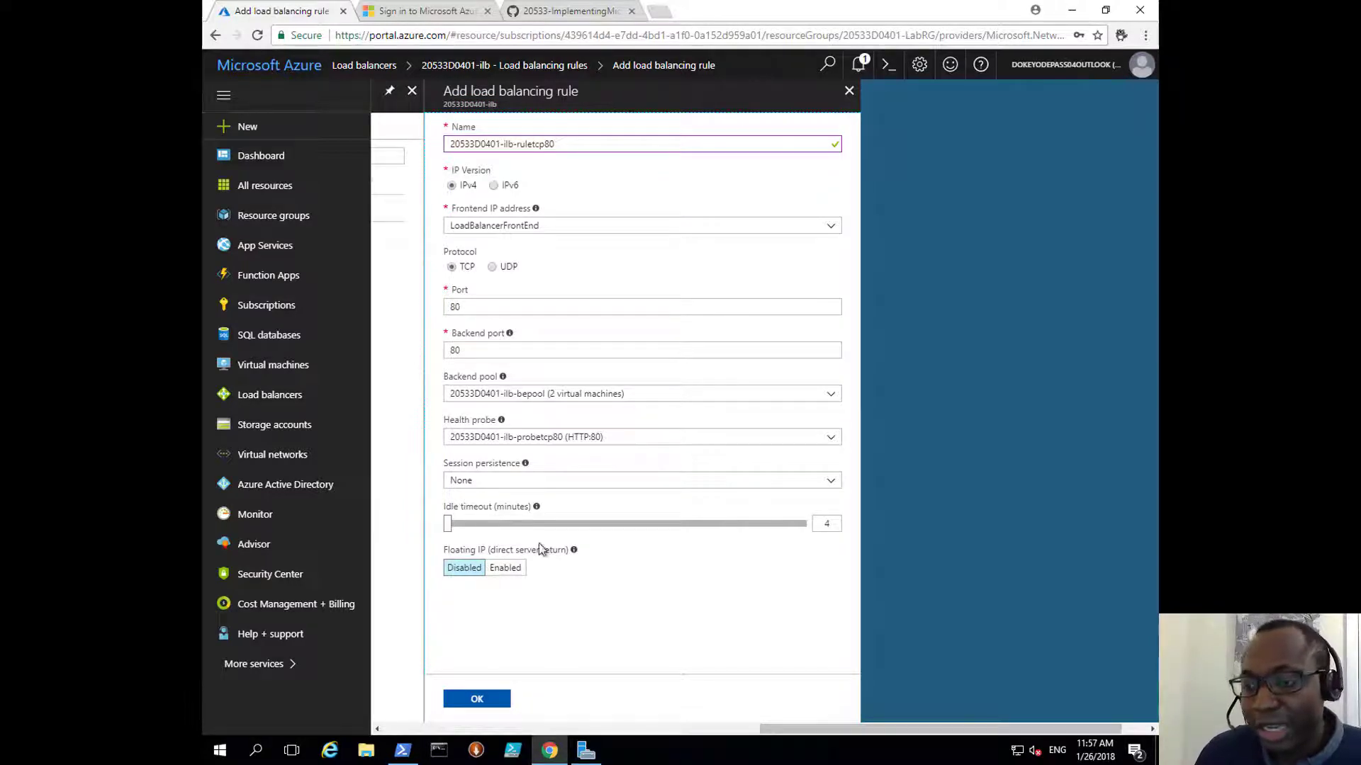
Step: Save the TCP port 80 load-balancing rule and go to Inbound NAT rules
mouse_move(575, 557)
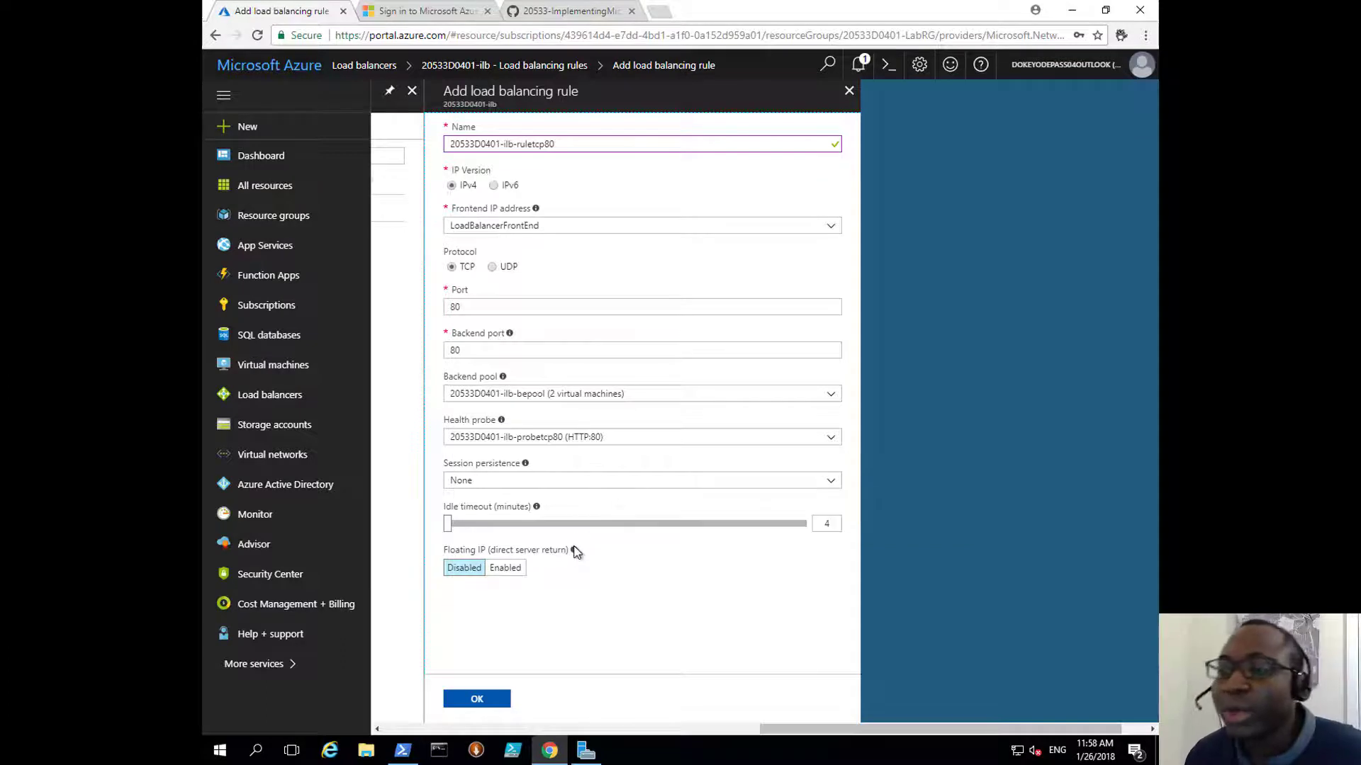
left_click(477, 698)
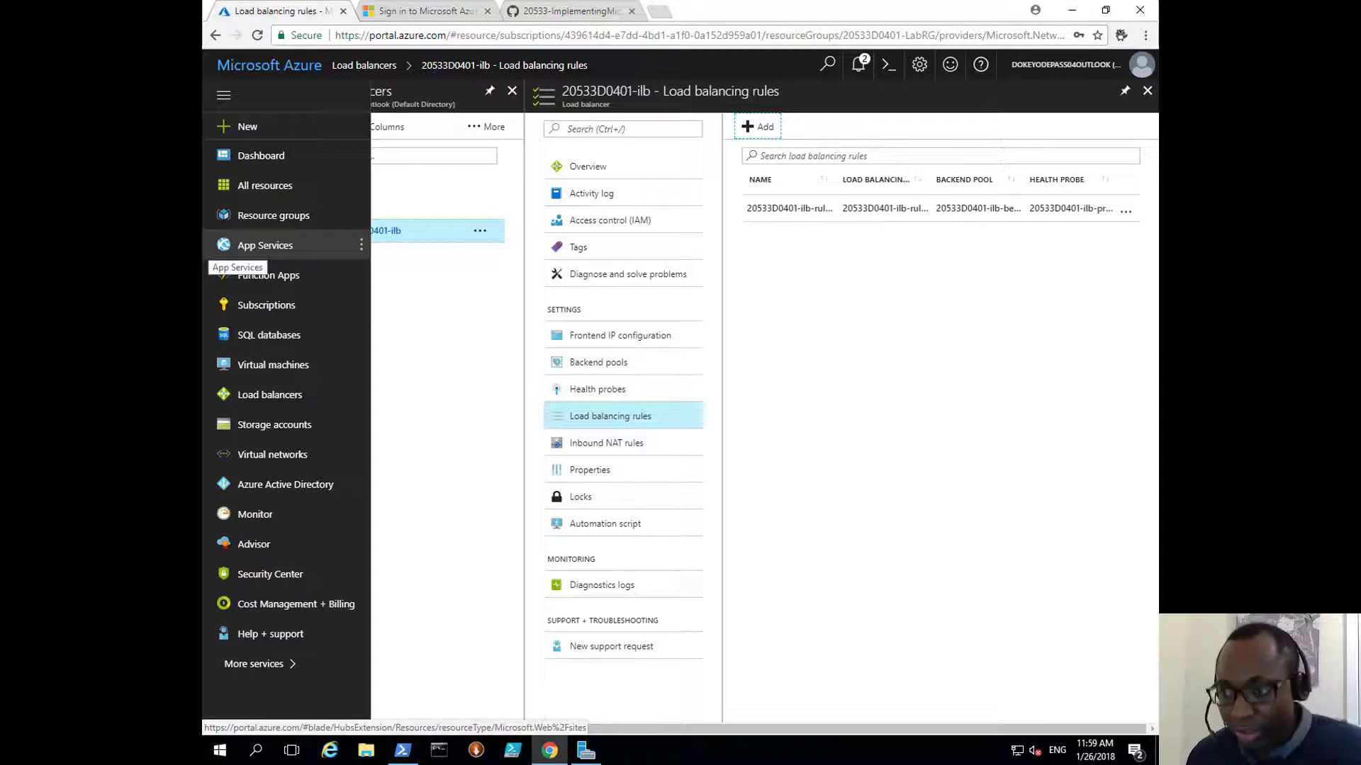
left_click(617, 445)
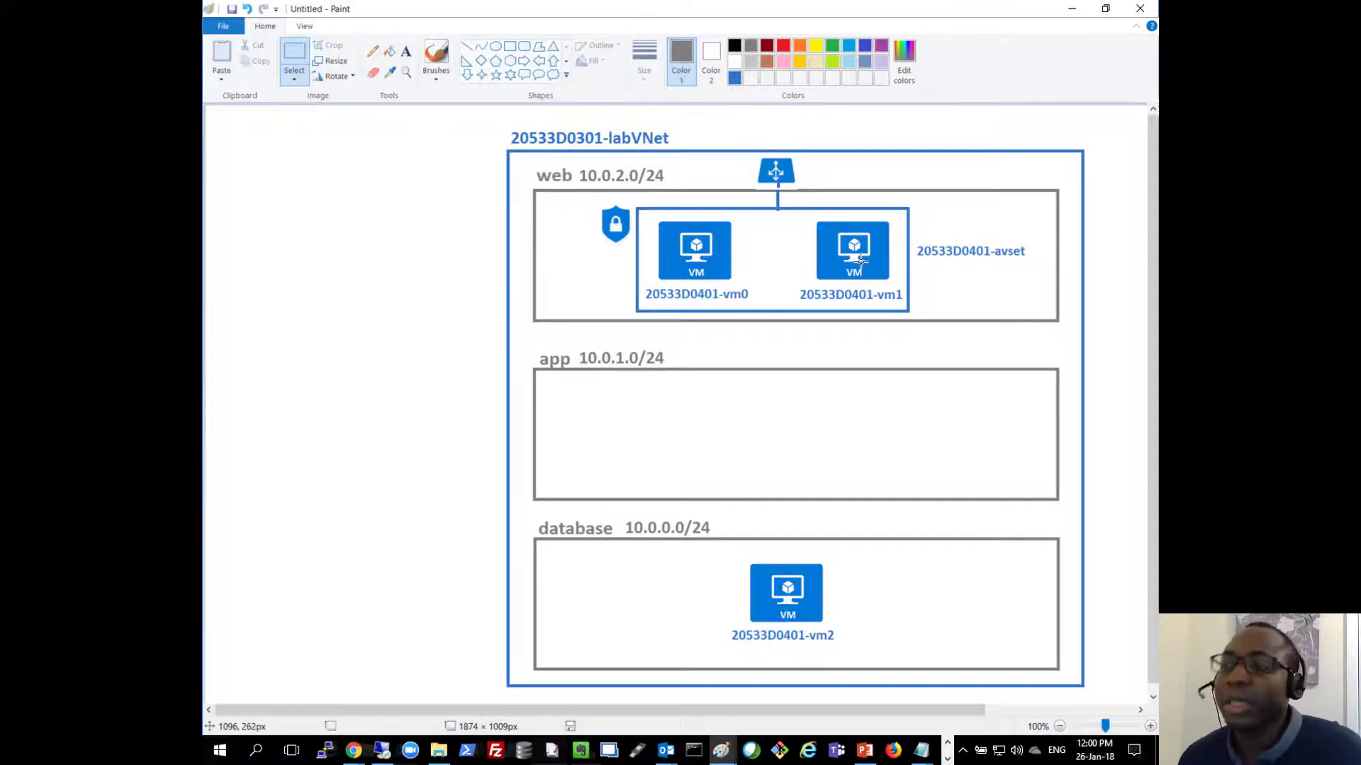
Step: Minimize Paint's network diagram of vm0 and vm1 to bring the portal back
left_click(1071, 9)
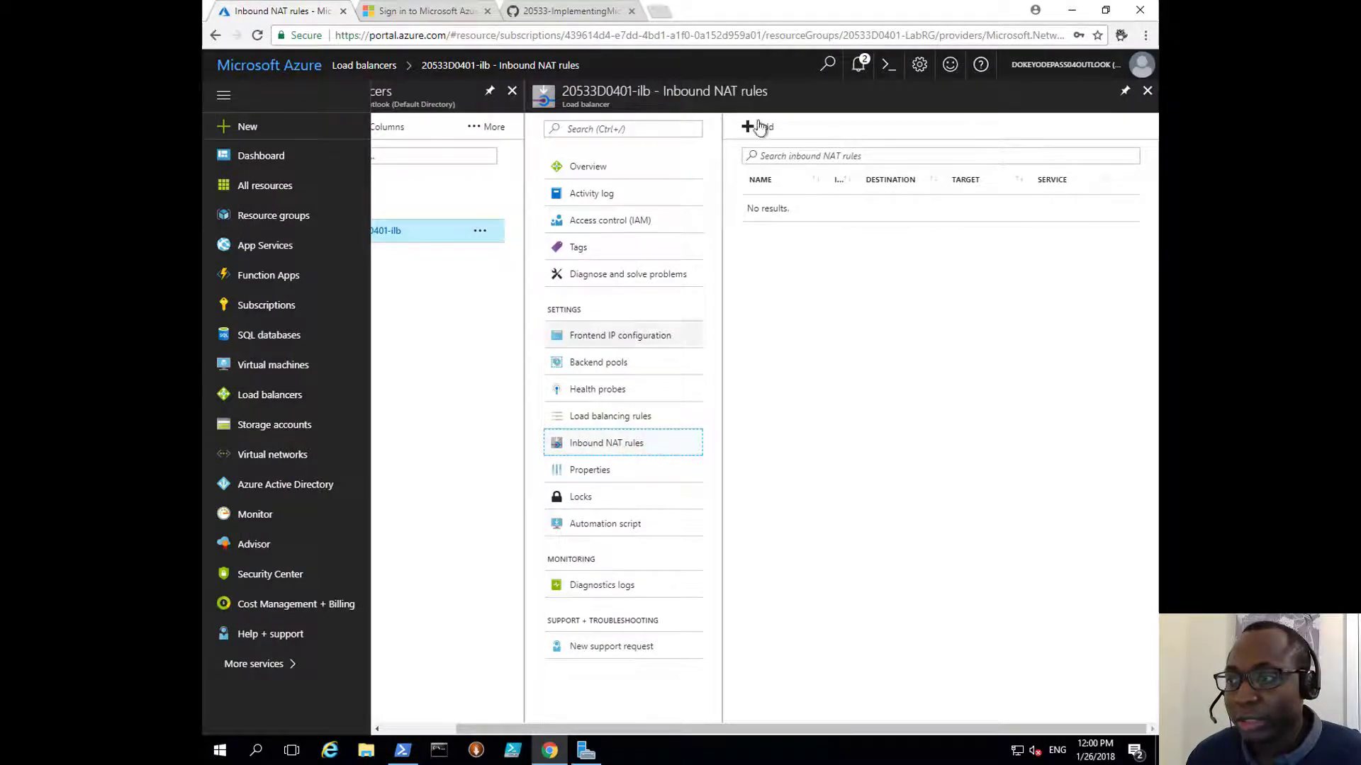
Step: Start a new NAT rule with the pasted vm0 name, LoadBalancerFrontEnd and frontend port 33890
left_click(763, 131)
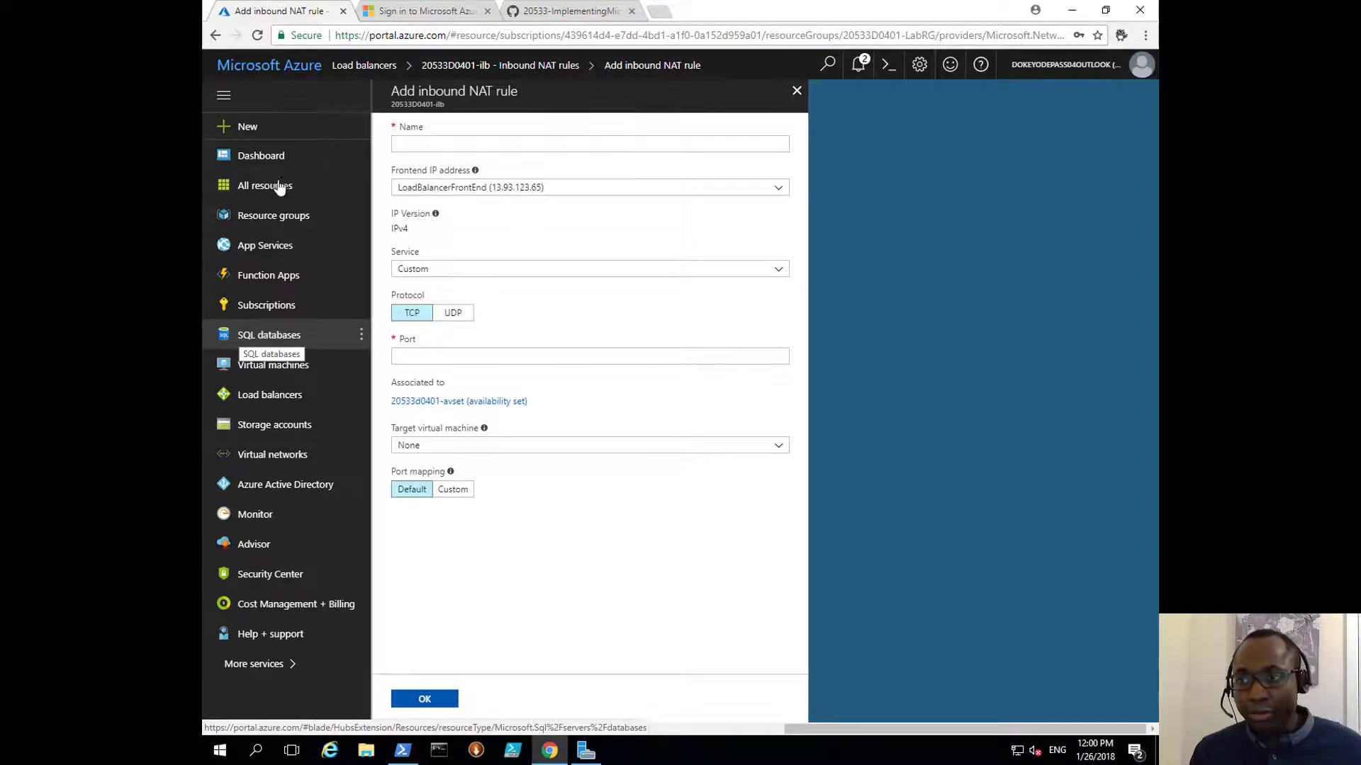
left_click(411, 143)
type("20533D0401-ilb-natrulerdpvm0")
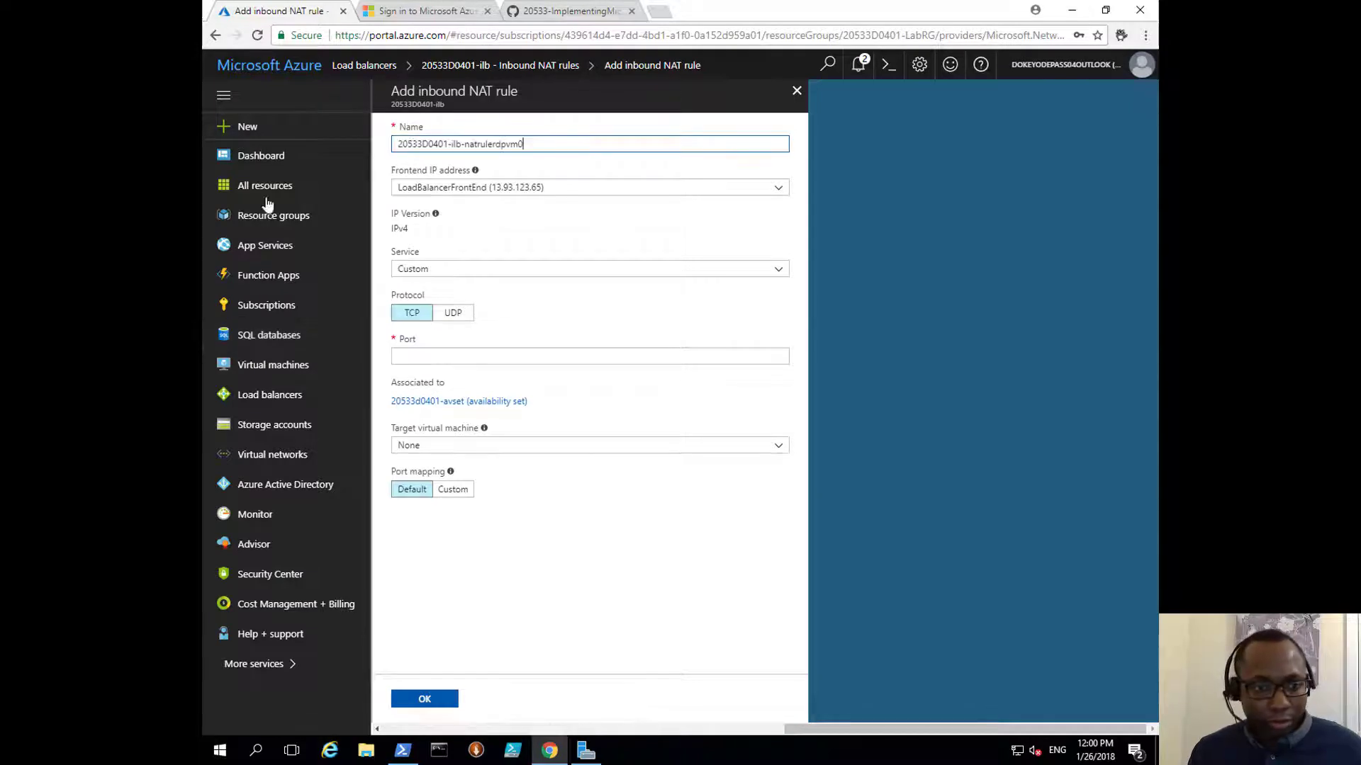
left_click(559, 192)
left_click(549, 205)
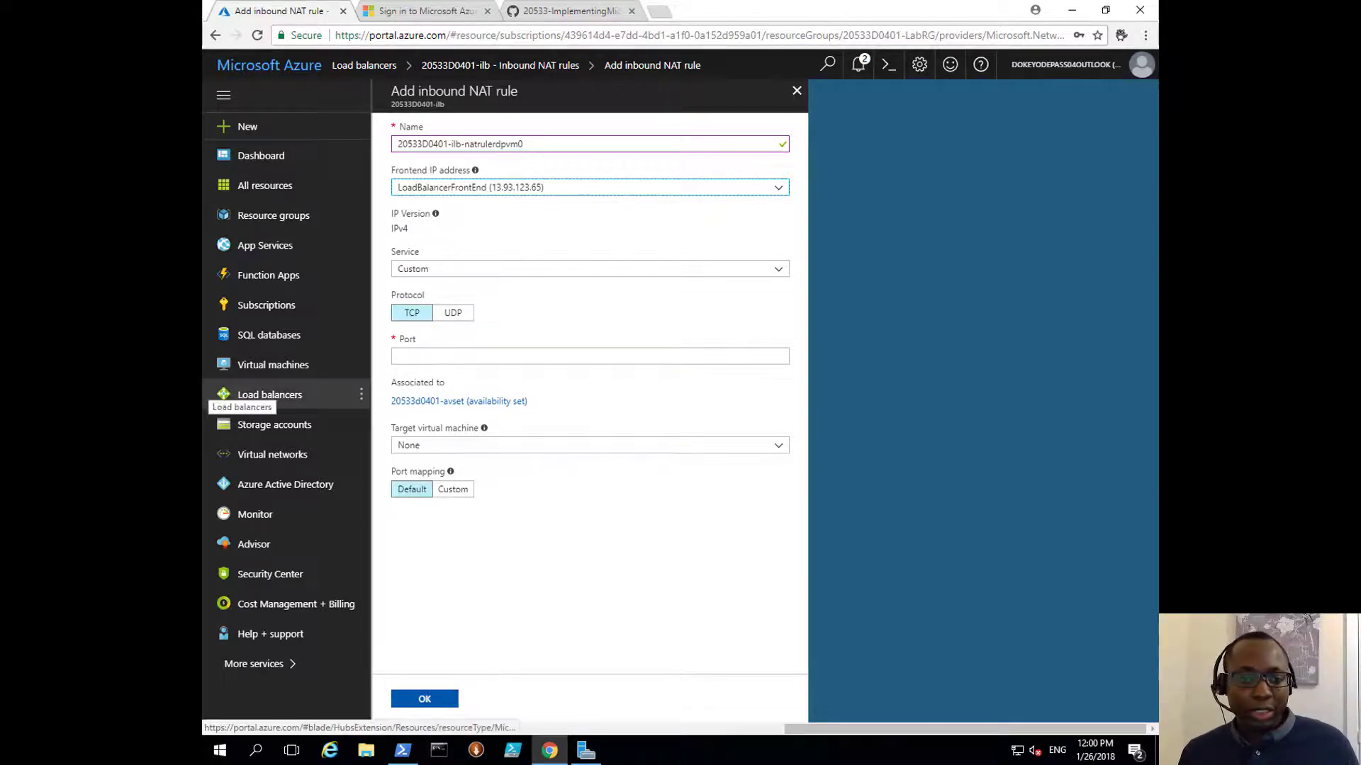
left_click(432, 354)
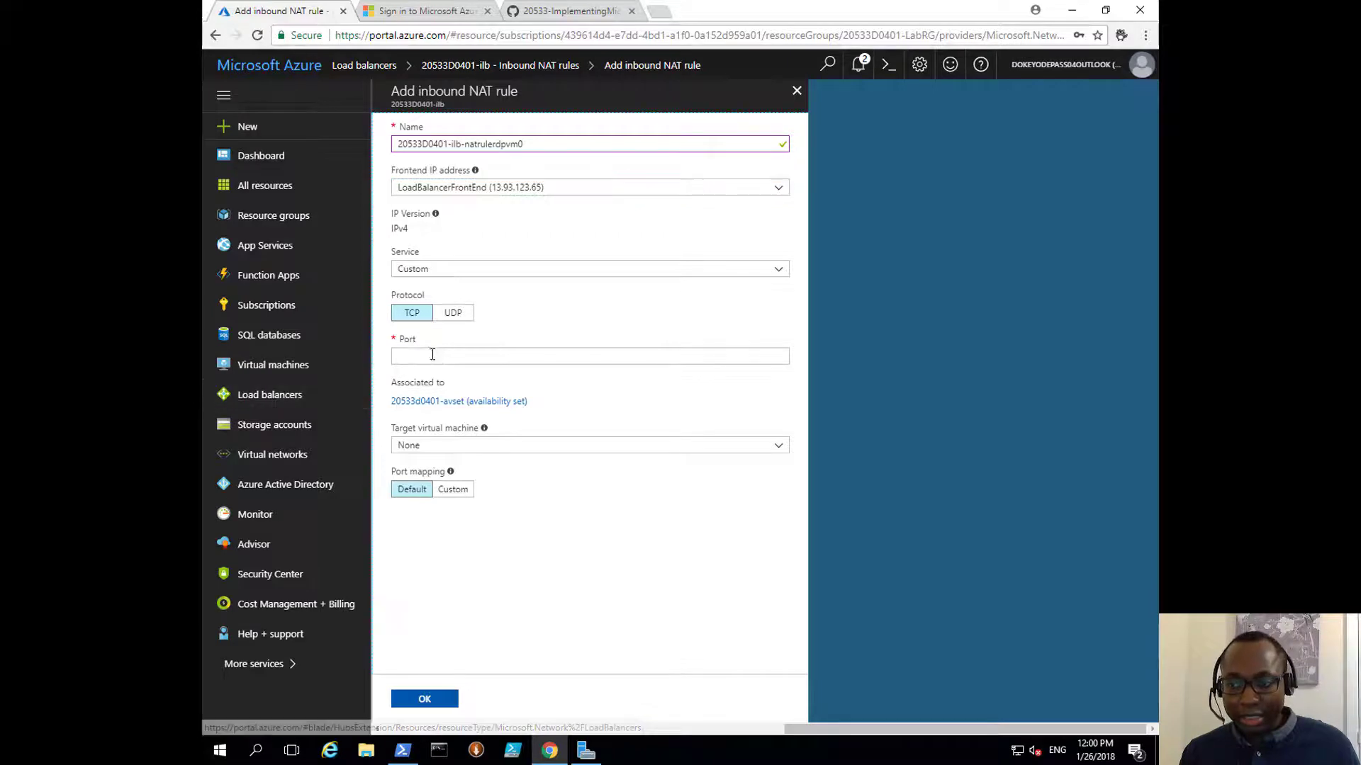
type("33890")
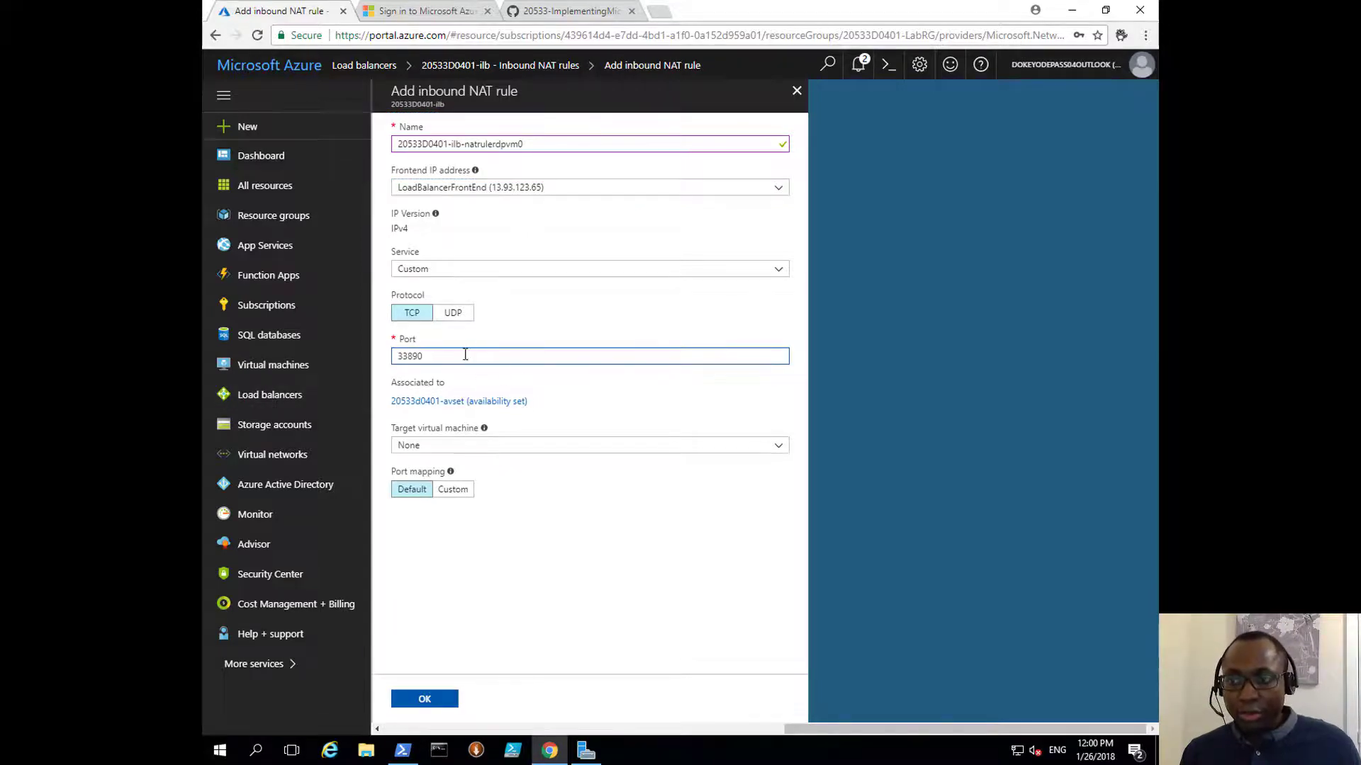
left_click(514, 294)
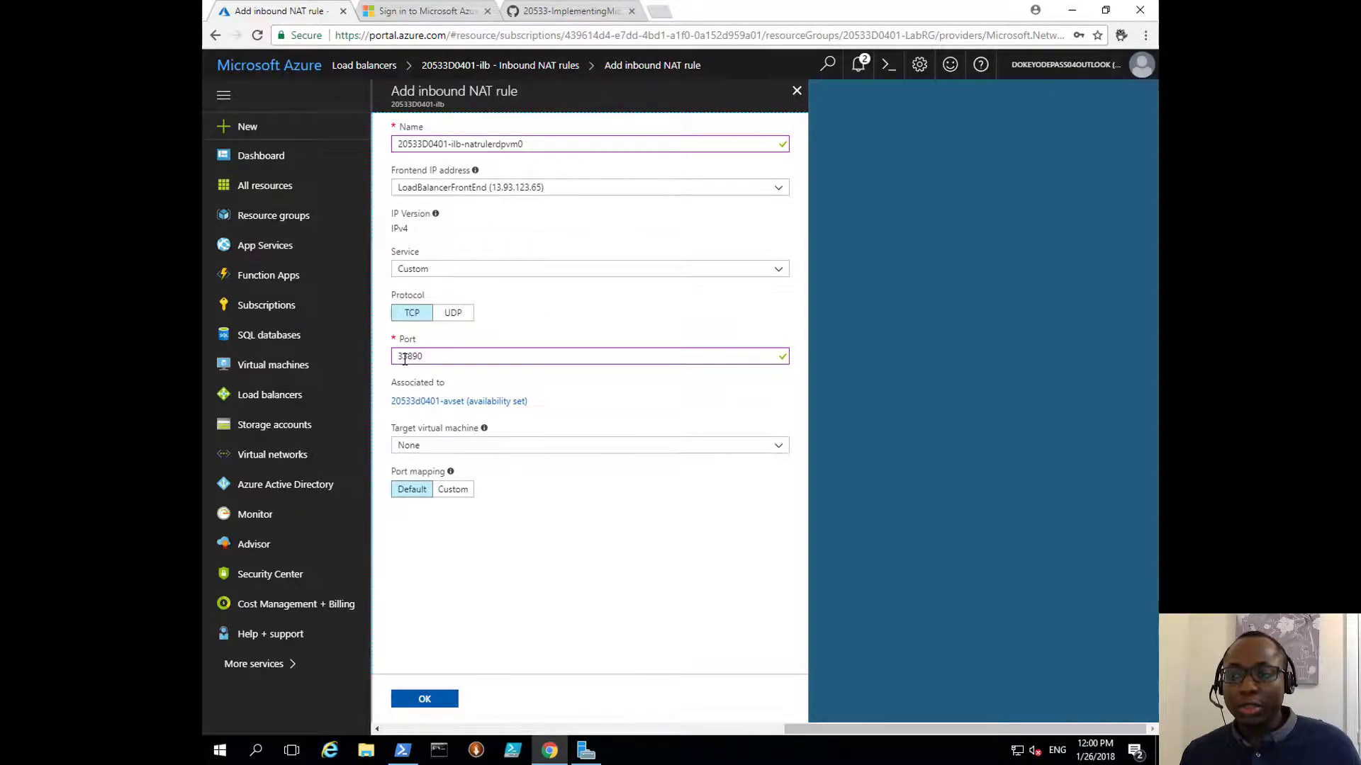
Step: Target 20533D0401-vm0 ipconfig1 with custom port mapping to 3389, and save the rule
left_click(429, 447)
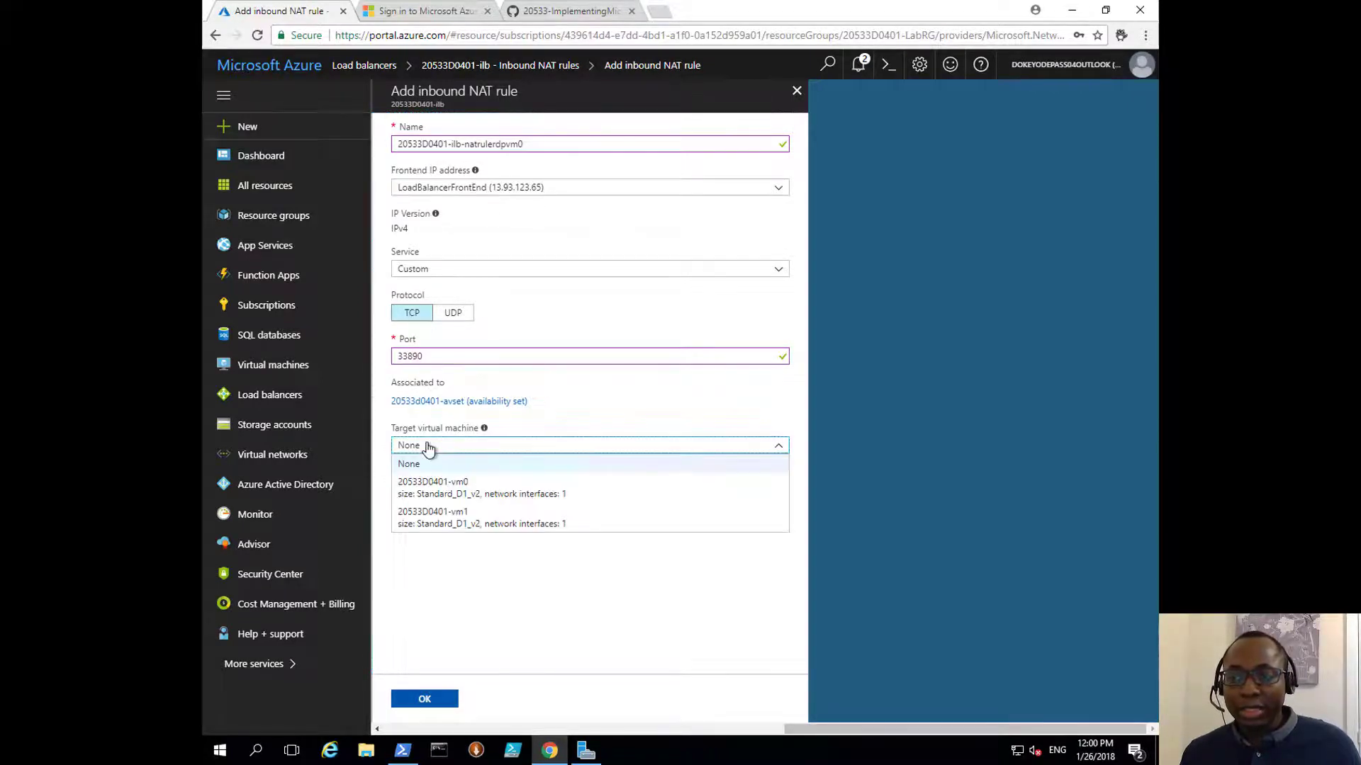
left_click(441, 488)
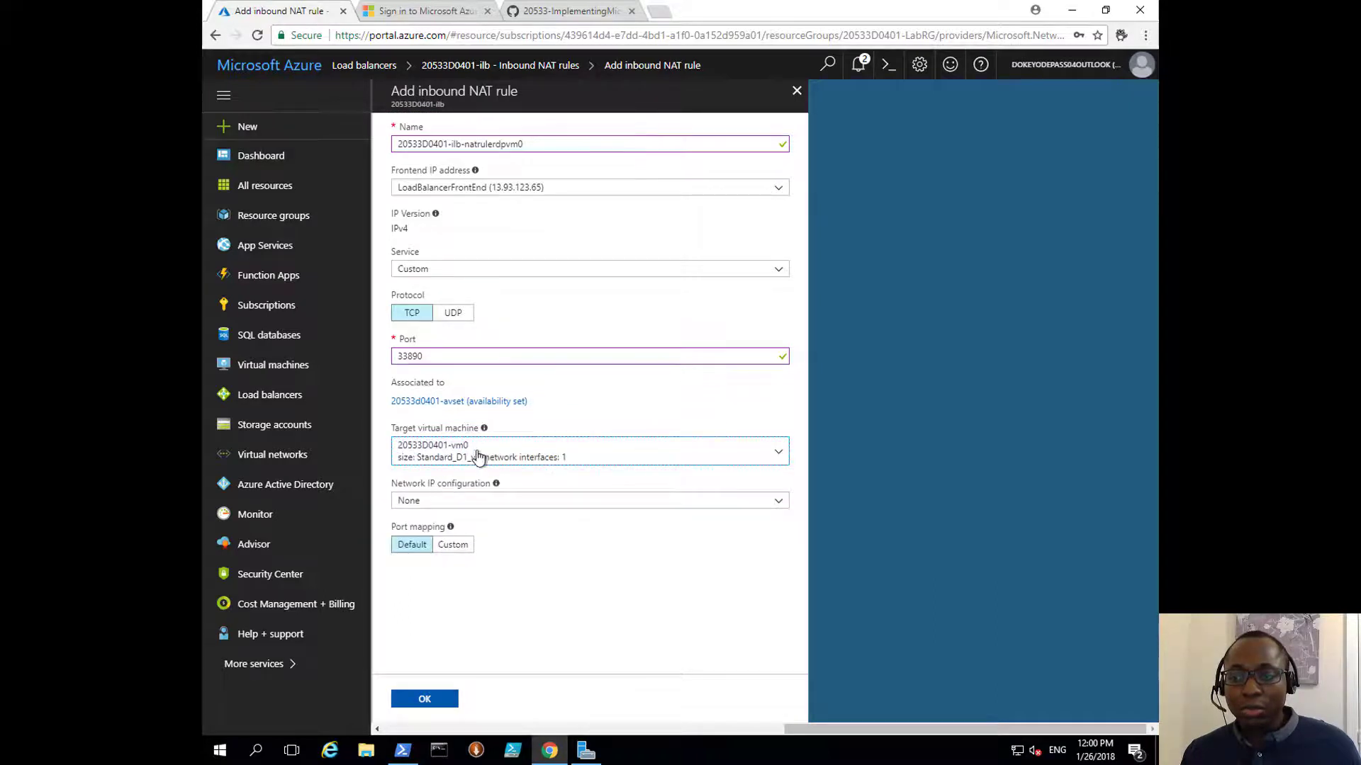
left_click(429, 503)
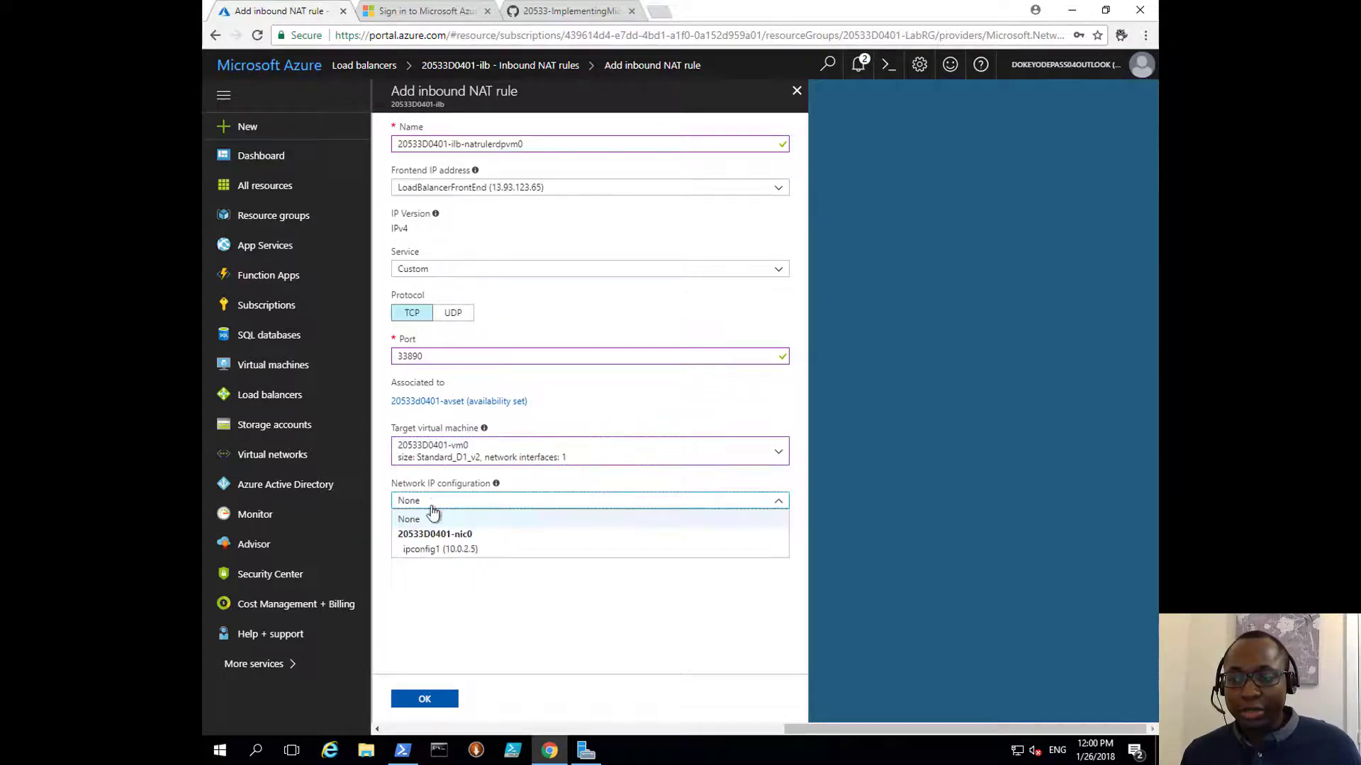
left_click(440, 550)
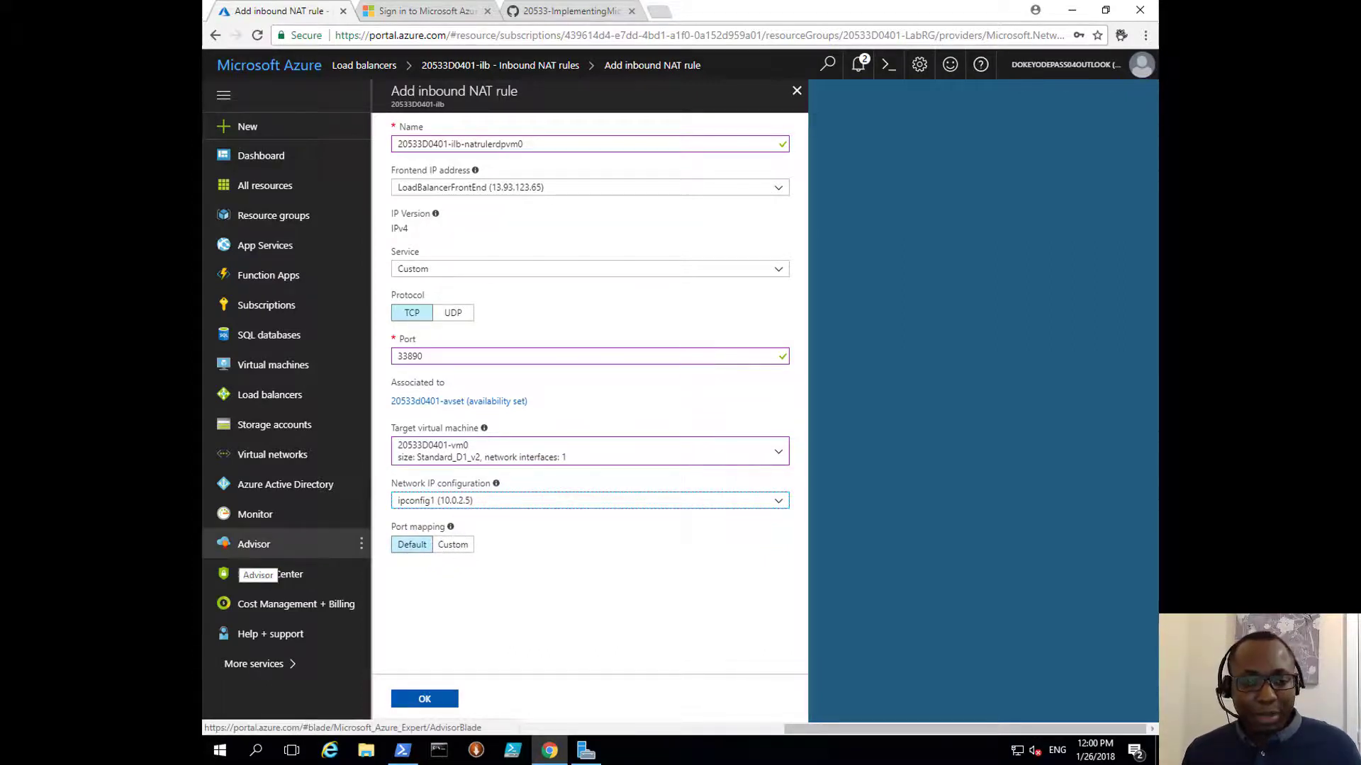
left_click(453, 546)
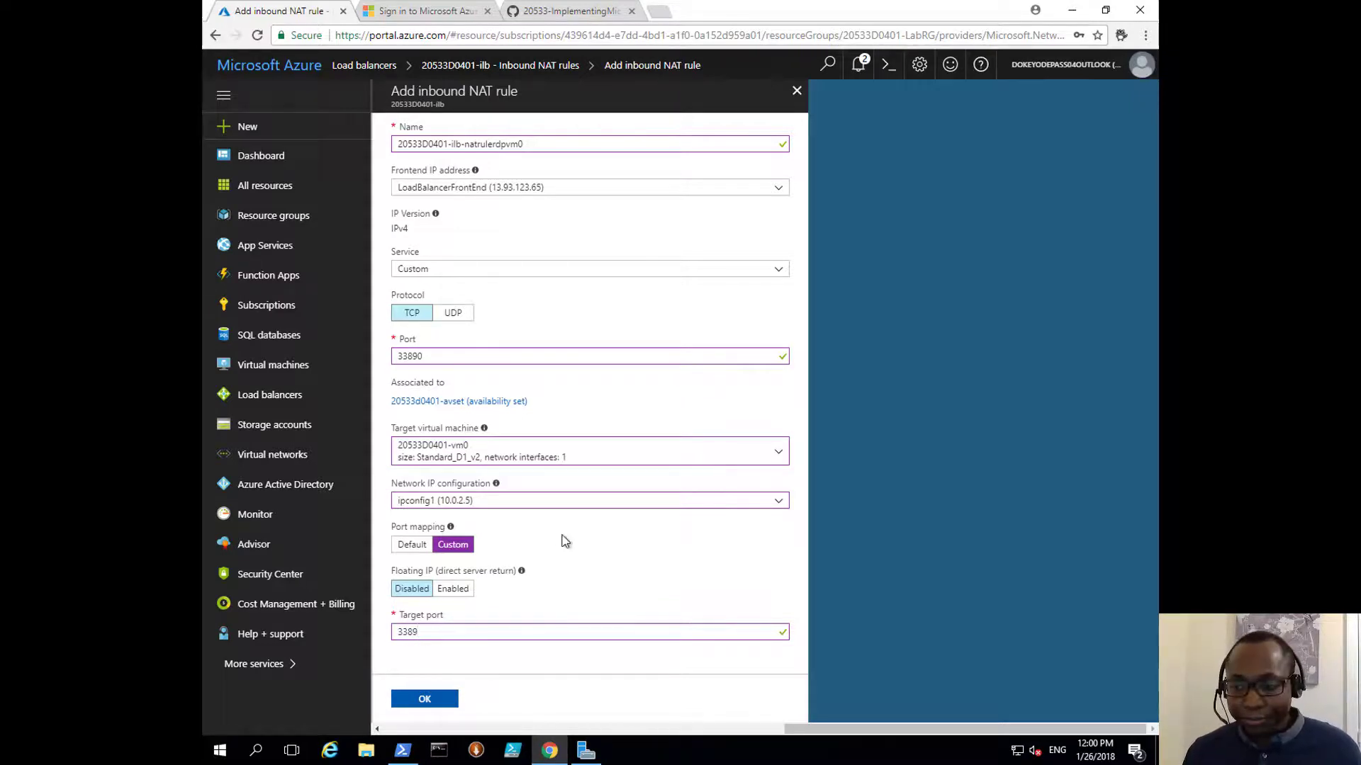
left_click(442, 698)
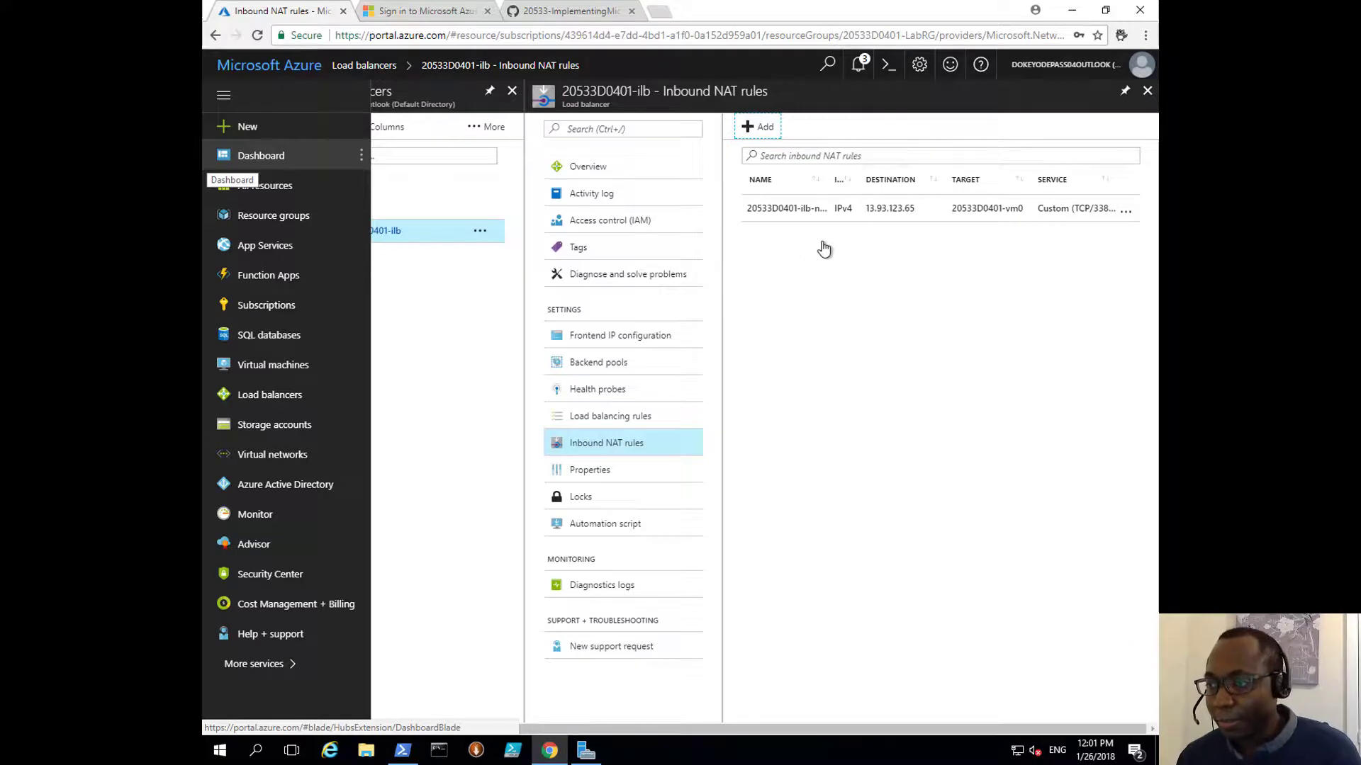
Step: Start a second NAT rule with the pasted vm1 name and frontend port 33891
left_click(754, 128)
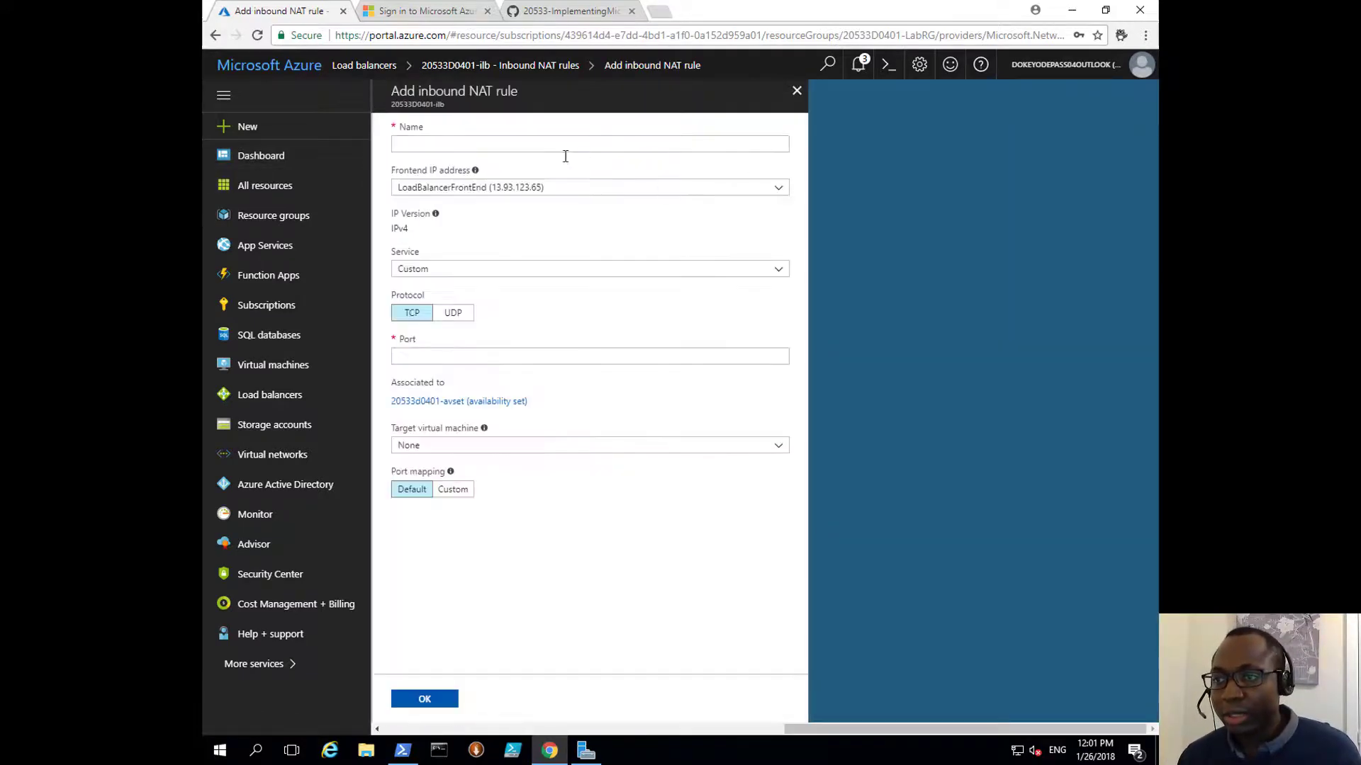
right_click(548, 145)
left_click(593, 239)
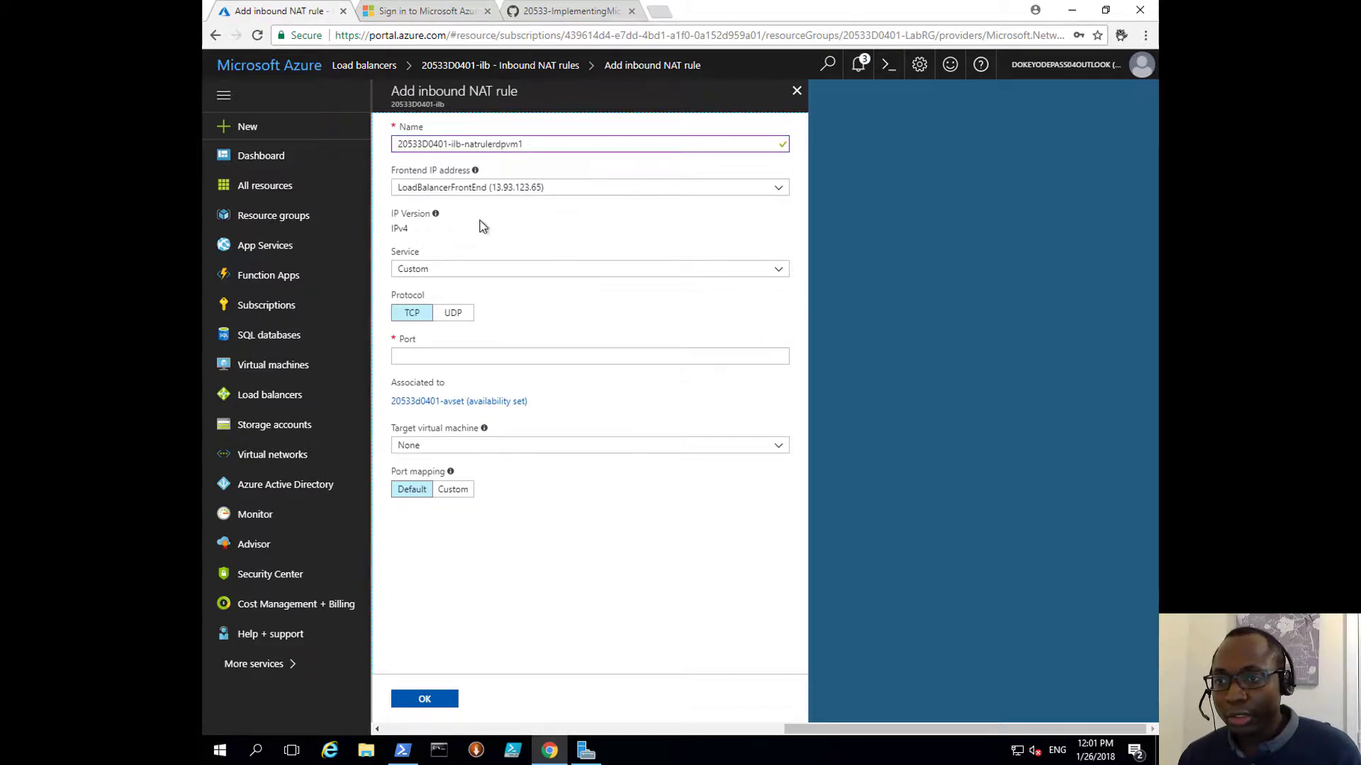
left_click(427, 358)
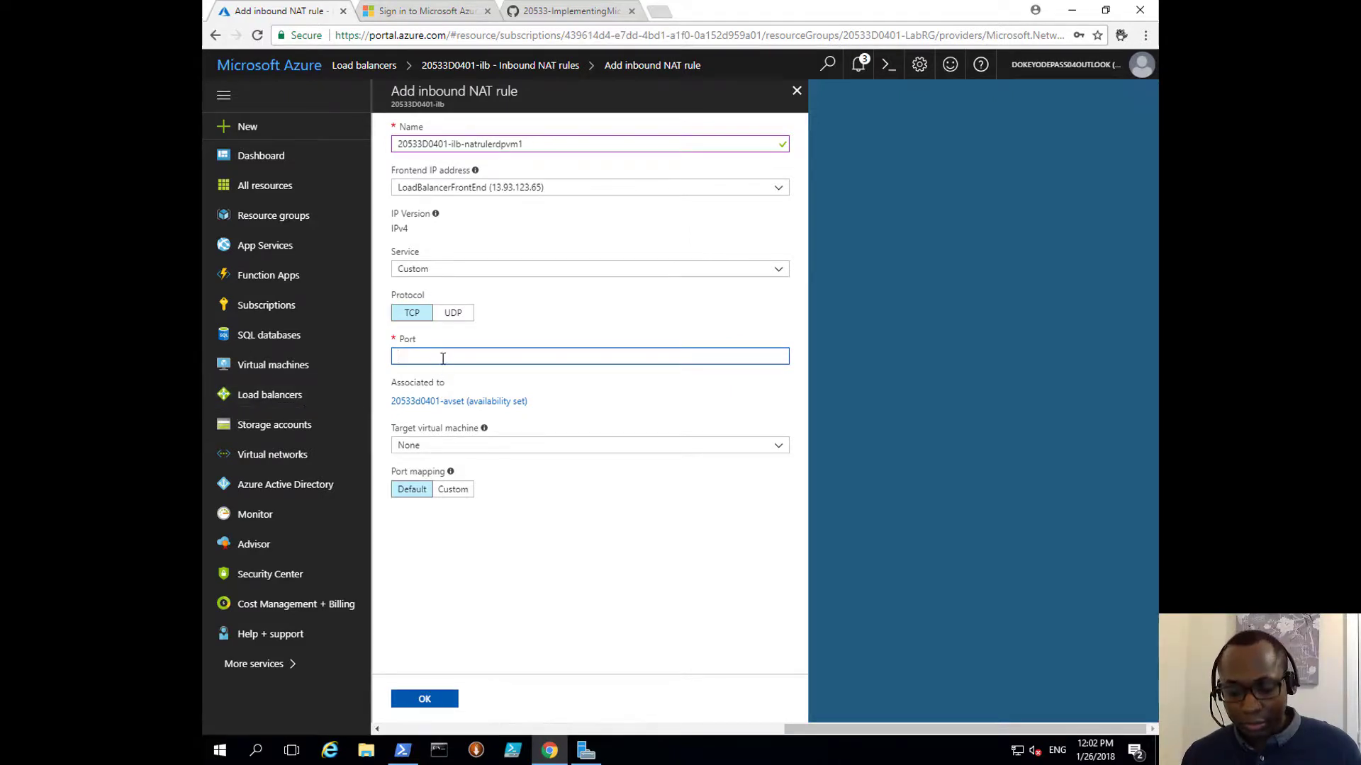
type("33891")
Step: Target 20533D0401-vm1 ipconfig1 (10.0.2.4) with custom target port 3389, and save
left_click(489, 450)
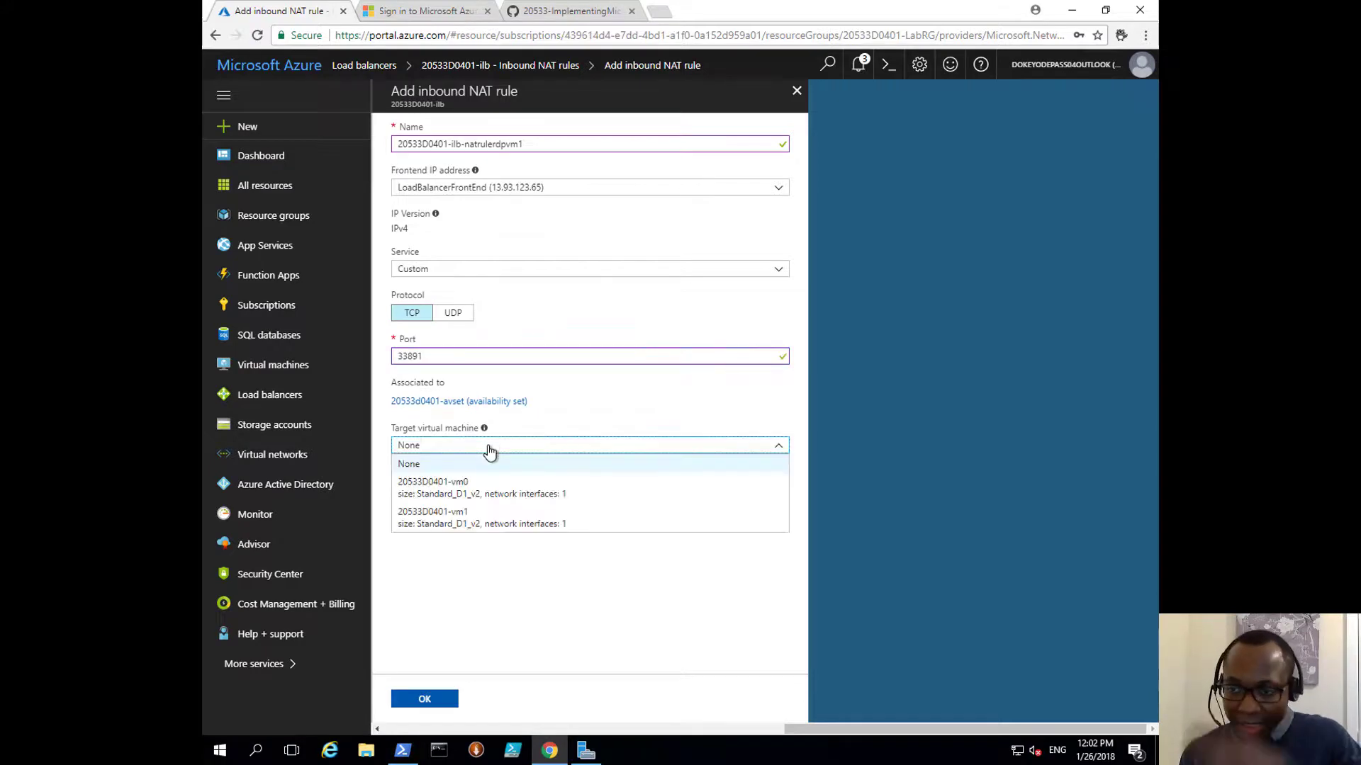
left_click(462, 520)
left_click(444, 502)
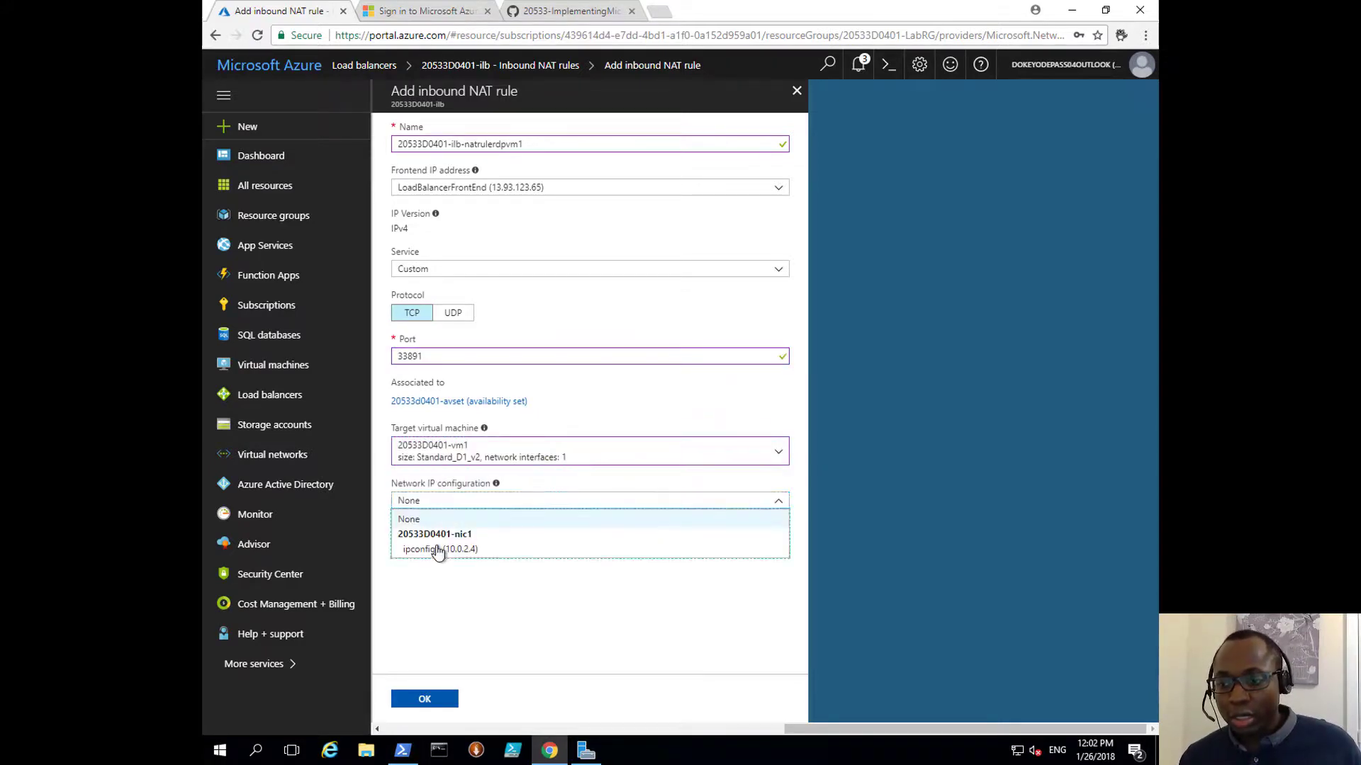
left_click(437, 550)
left_click(446, 547)
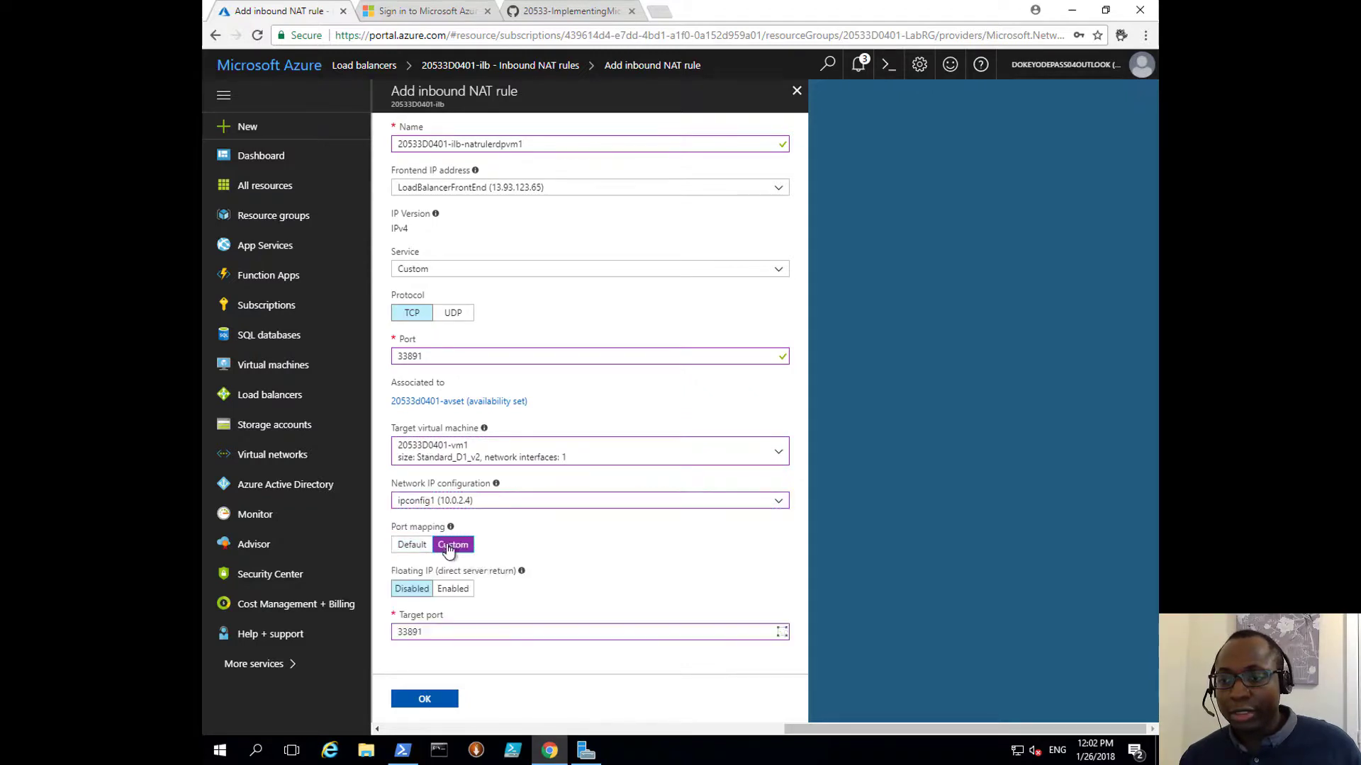
left_click(429, 633)
key("BackSpace")
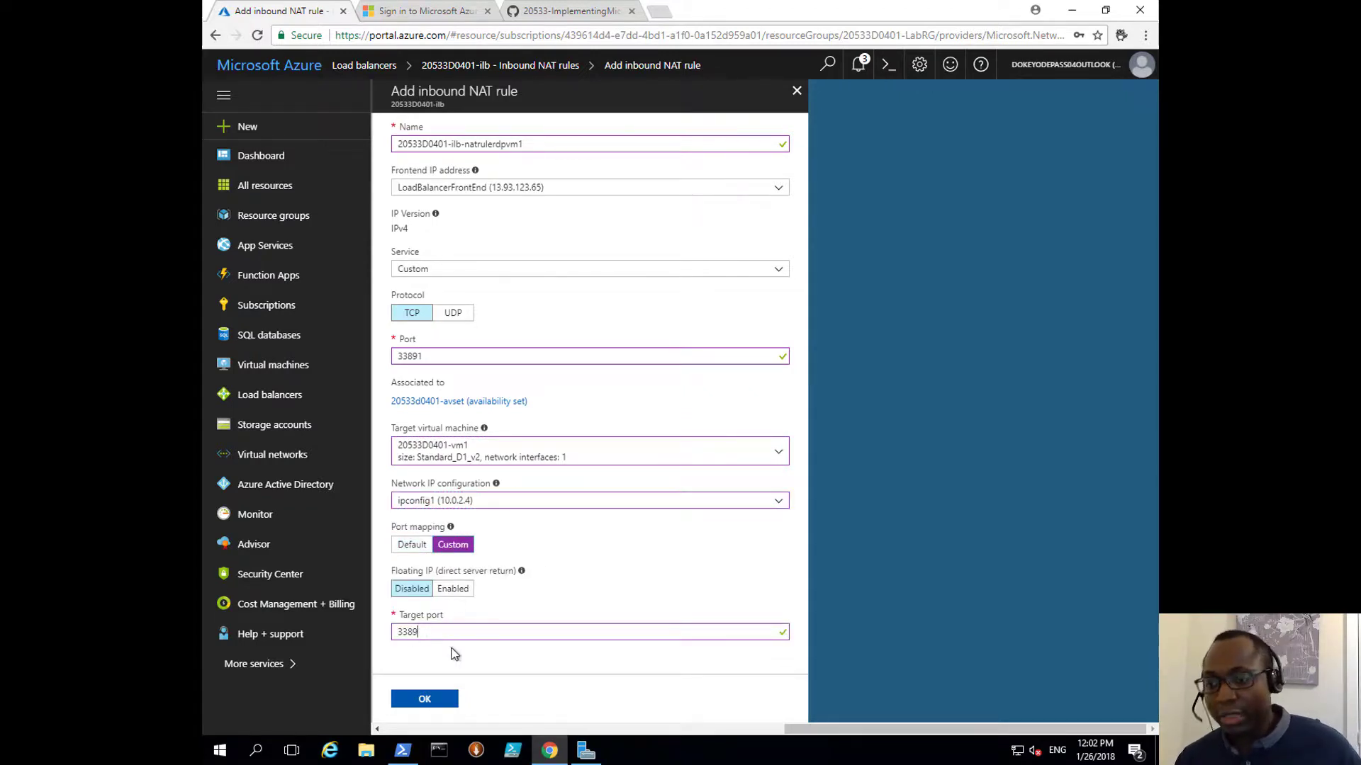
left_click(432, 701)
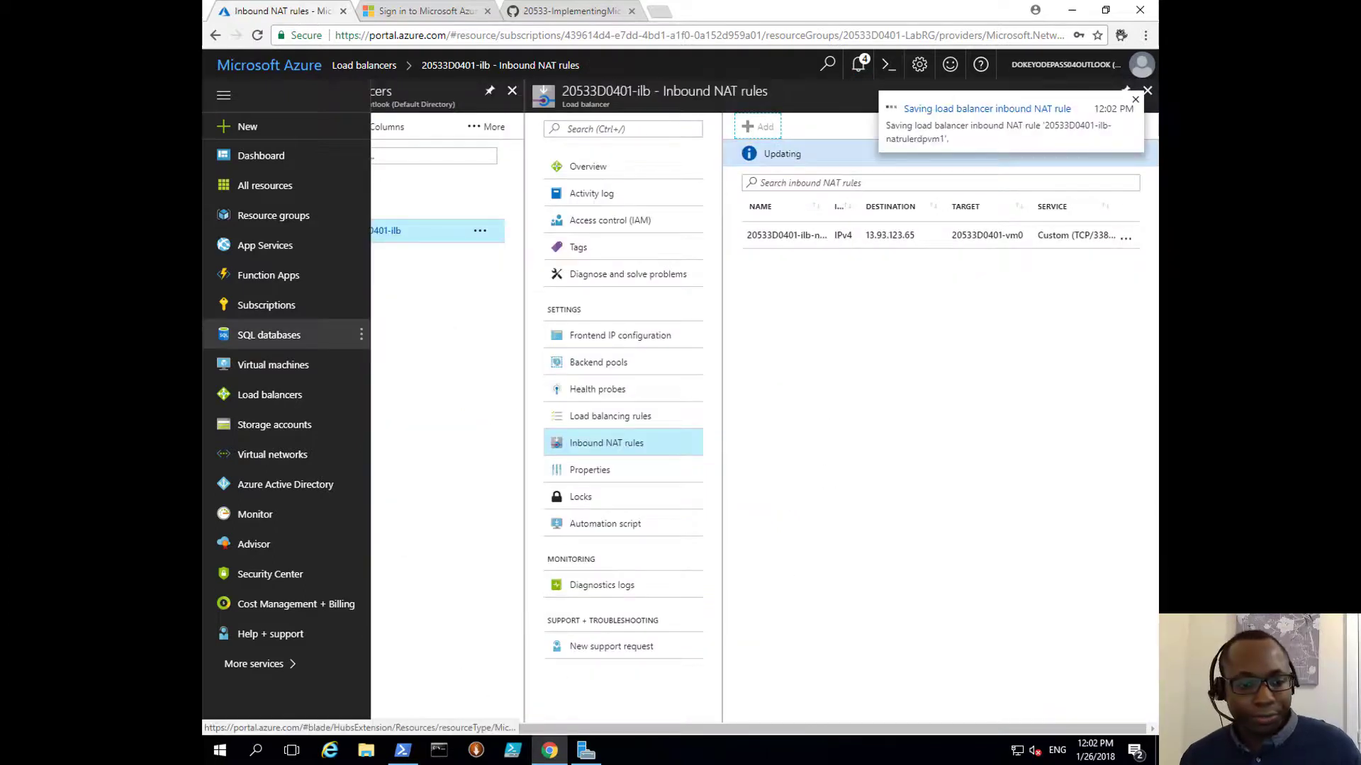